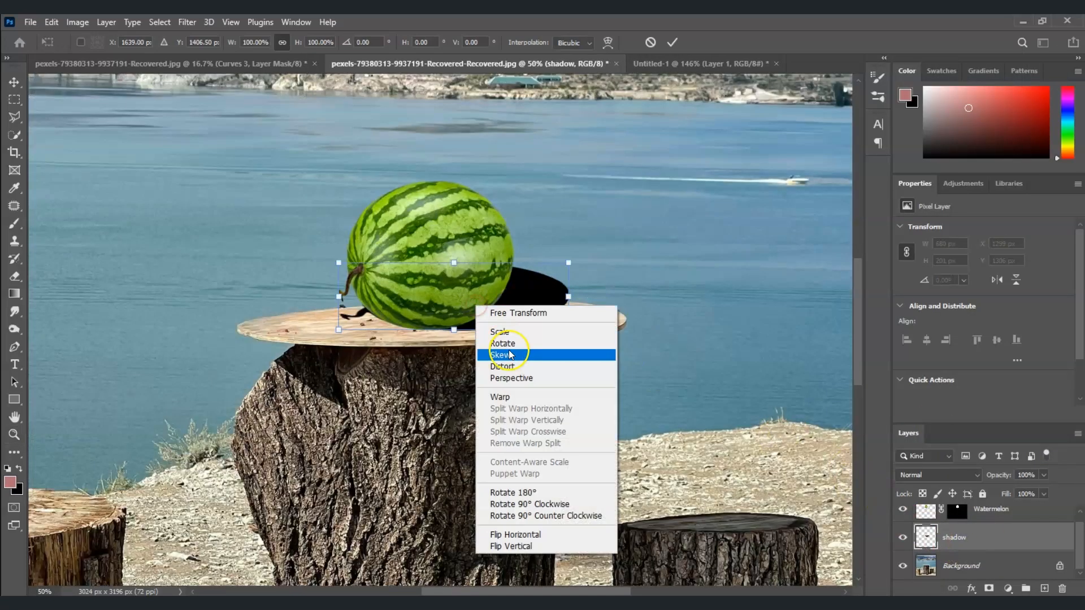
# Step: Skew the watermelon's black shadow so that it falls back across the round tabletop
pyautogui.click(554, 354)
pyautogui.moveTo(492, 302); pyautogui.dragTo(492, 288)
pyautogui.press('Return')
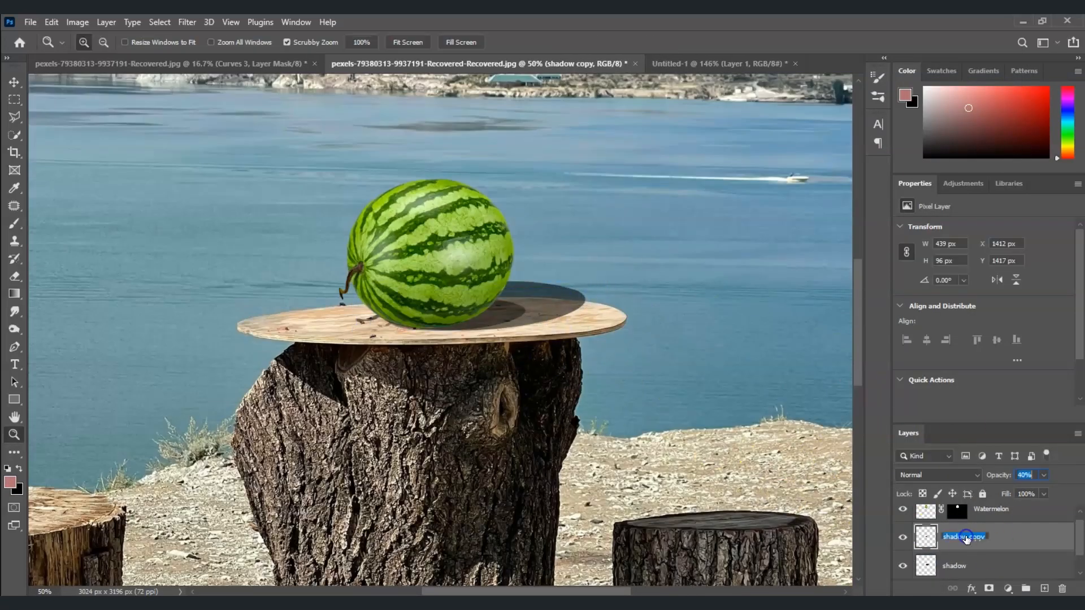
pyautogui.click(187, 22)
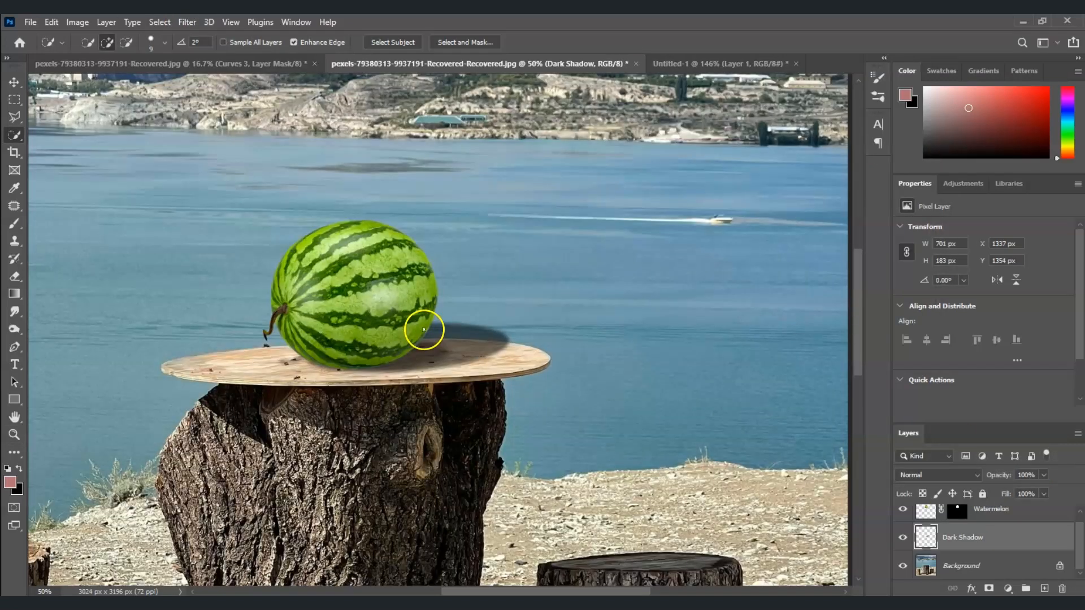
pyautogui.click(932, 512)
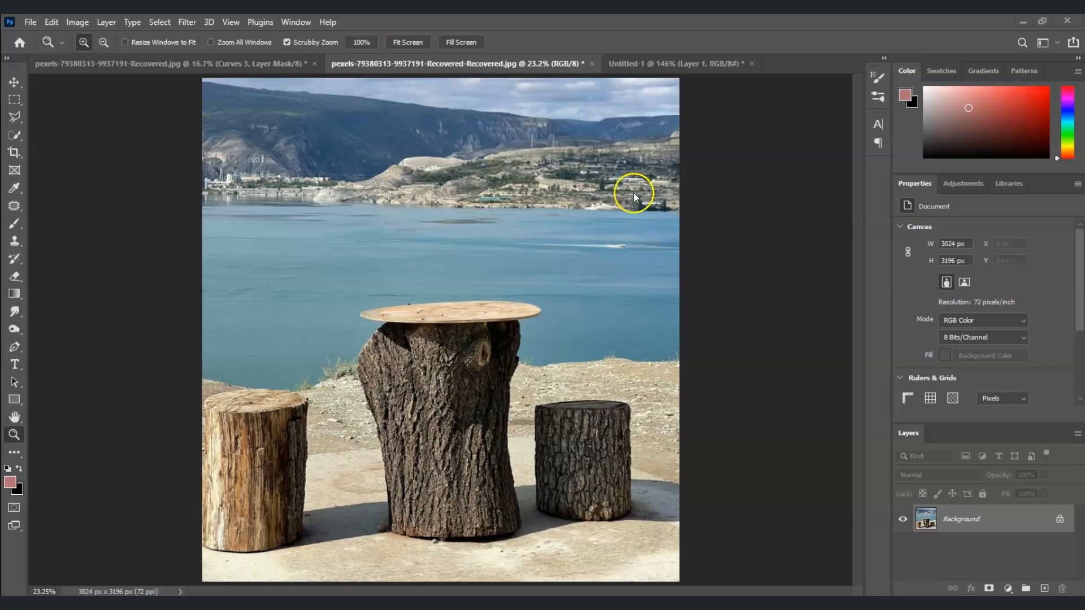
# Step: Move the watermelon image from Untitled-1 onto the tabletop in the tree-stump photo and rename its layer Watermelon
pyautogui.click(662, 62)
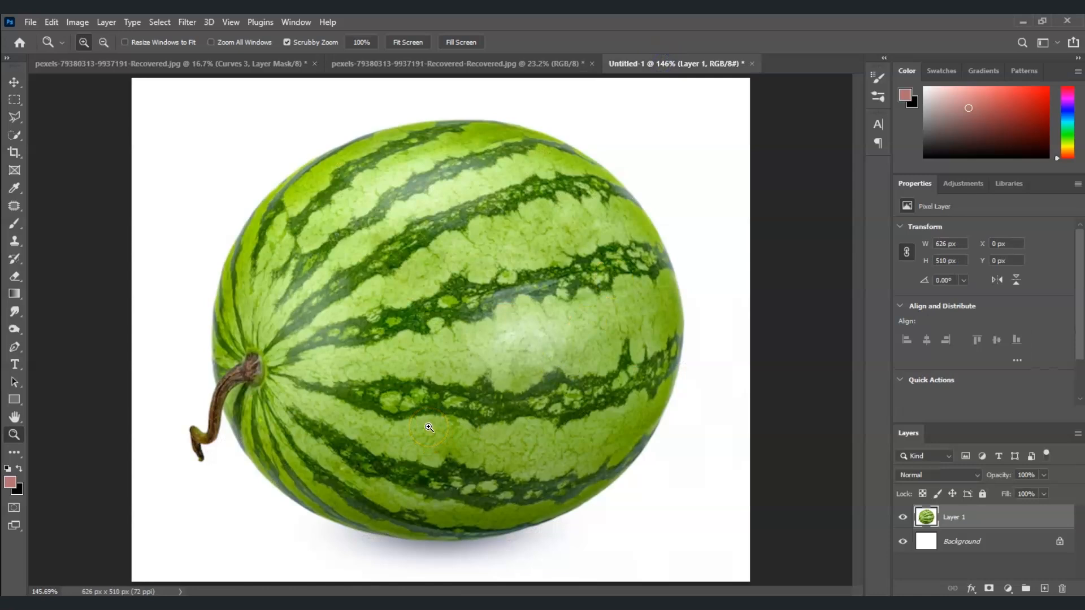
pyautogui.press('v')
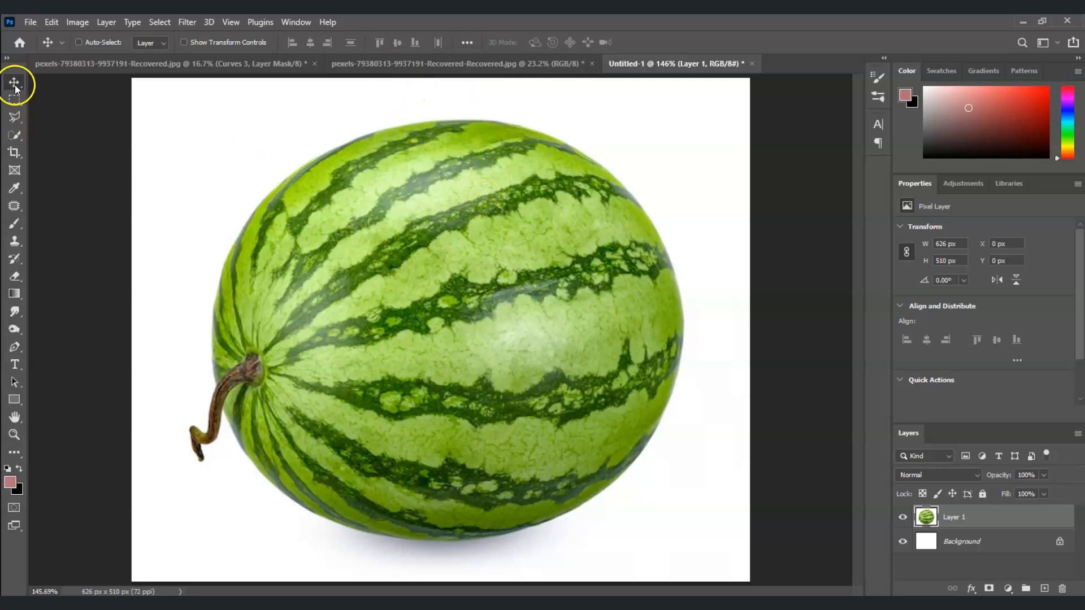
pyautogui.moveTo(506, 247); pyautogui.dragTo(449, 282)
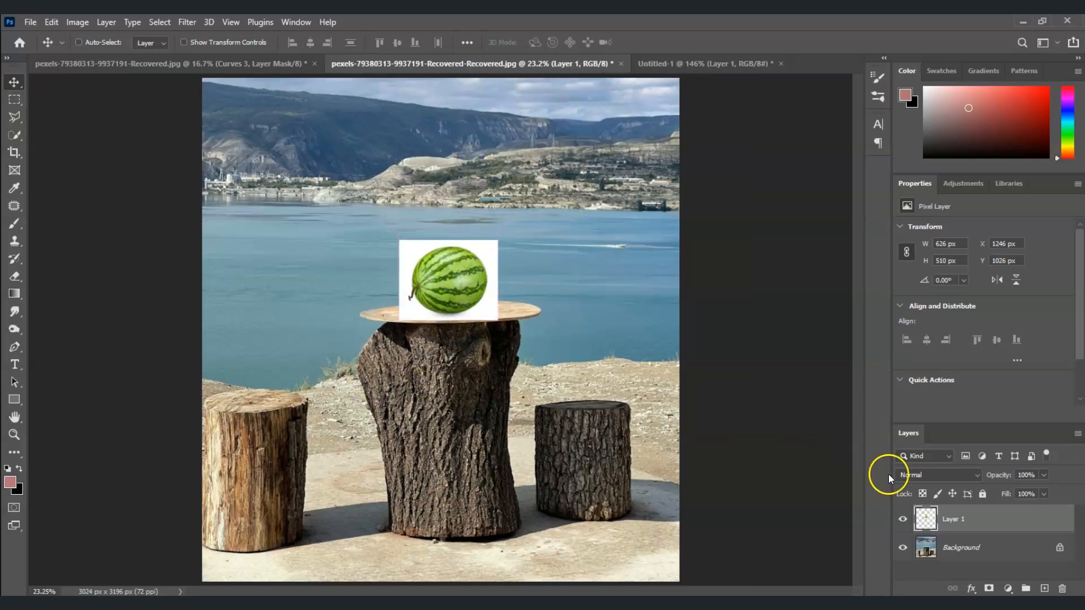
pyautogui.click(963, 523)
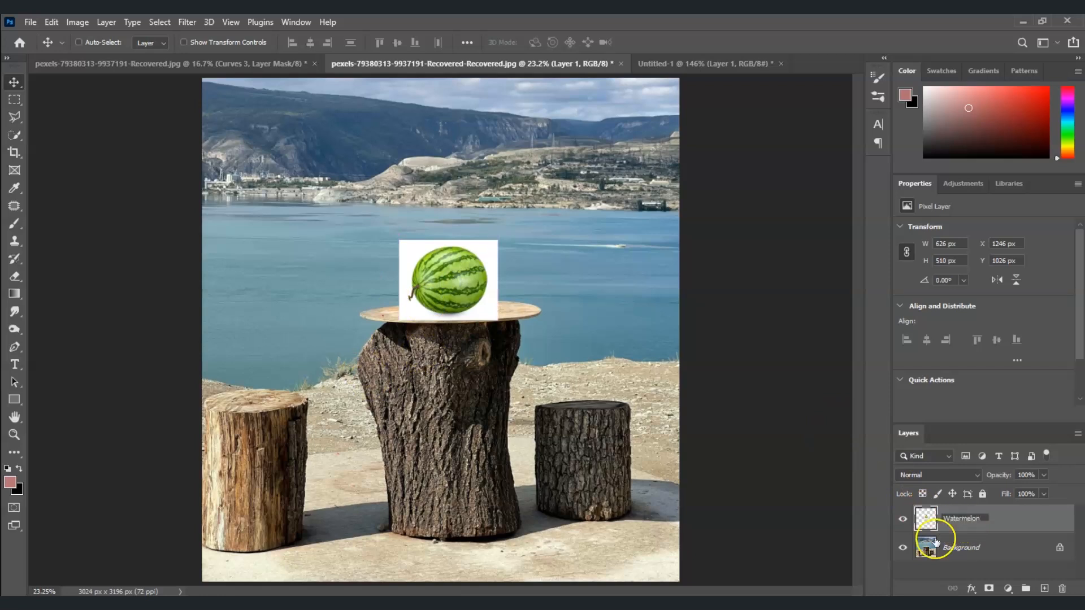
pyautogui.click(960, 567)
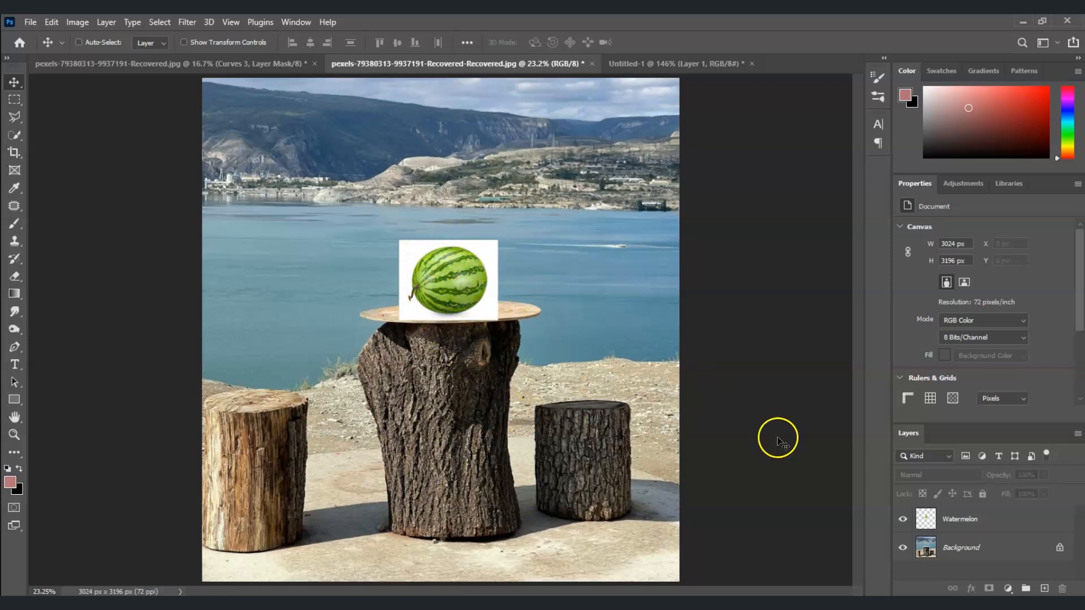
# Step: Select the subject on the Watermelon layer and hide its white backdrop with a layer mask
pyautogui.click(943, 508)
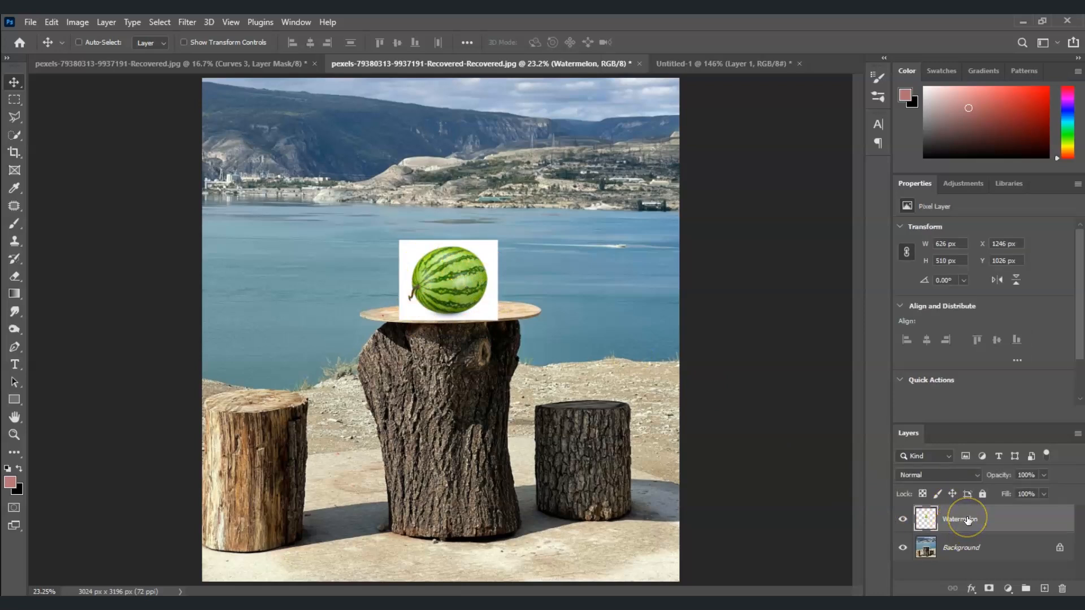
pyautogui.click(164, 22)
pyautogui.click(195, 177)
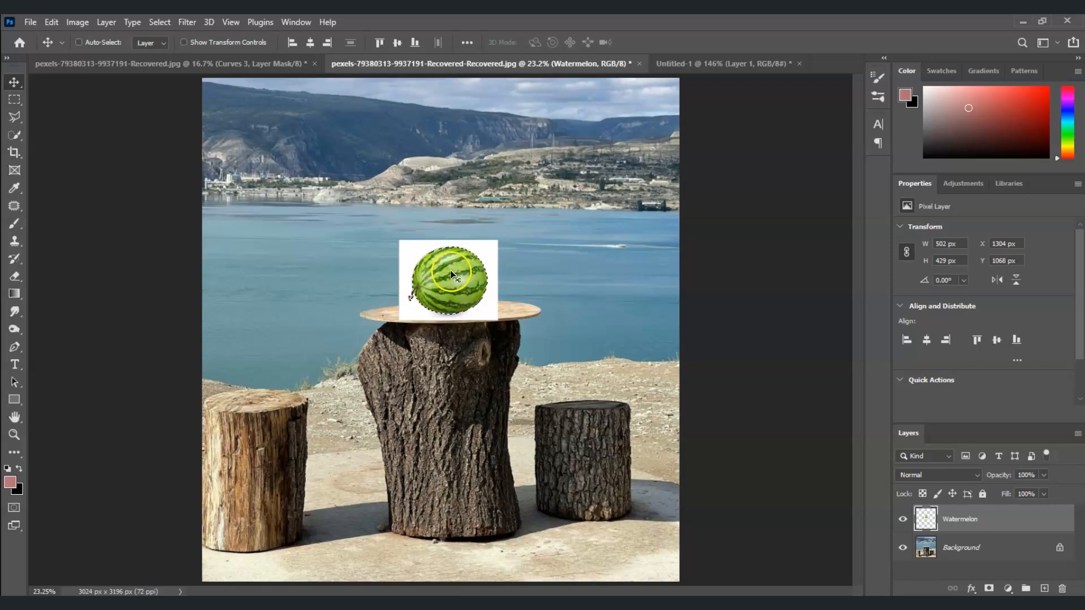
pyautogui.click(988, 589)
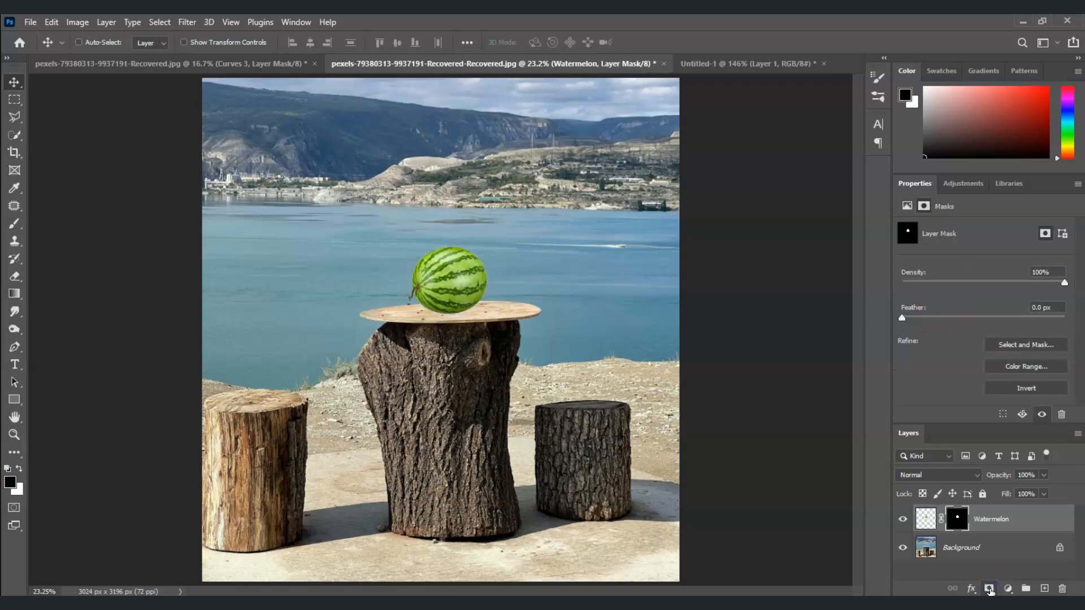
# Step: Examine the masked watermelon's outline up close for leftover fringe around its edges
pyautogui.click(14, 434)
pyautogui.click(419, 257)
pyautogui.moveTo(420, 257); pyautogui.dragTo(388, 311)
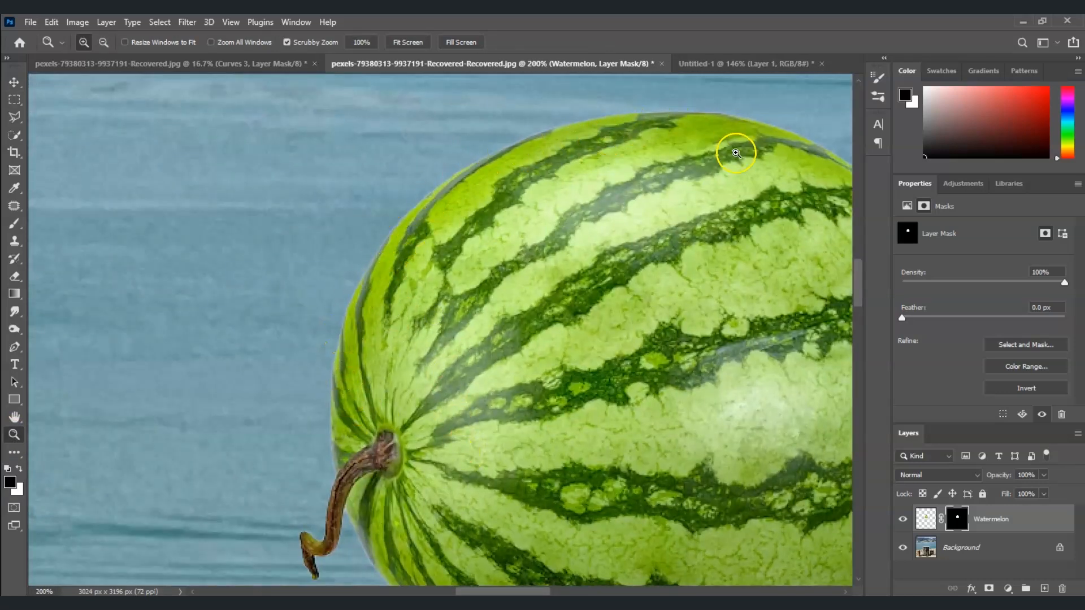
pyautogui.moveTo(859, 269); pyautogui.dragTo(856, 285)
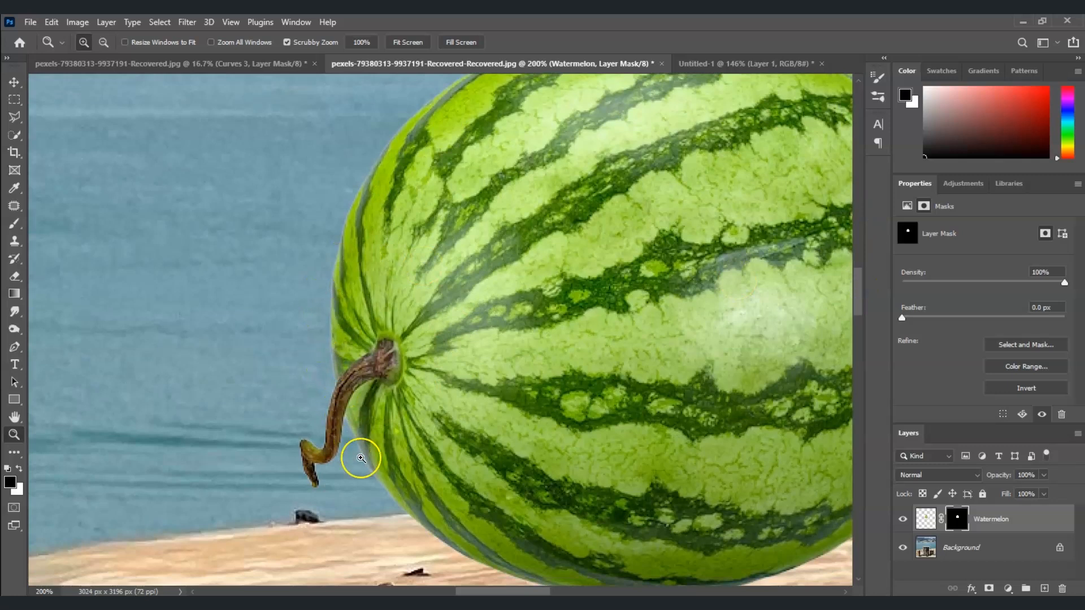
pyautogui.moveTo(486, 590); pyautogui.dragTo(540, 477)
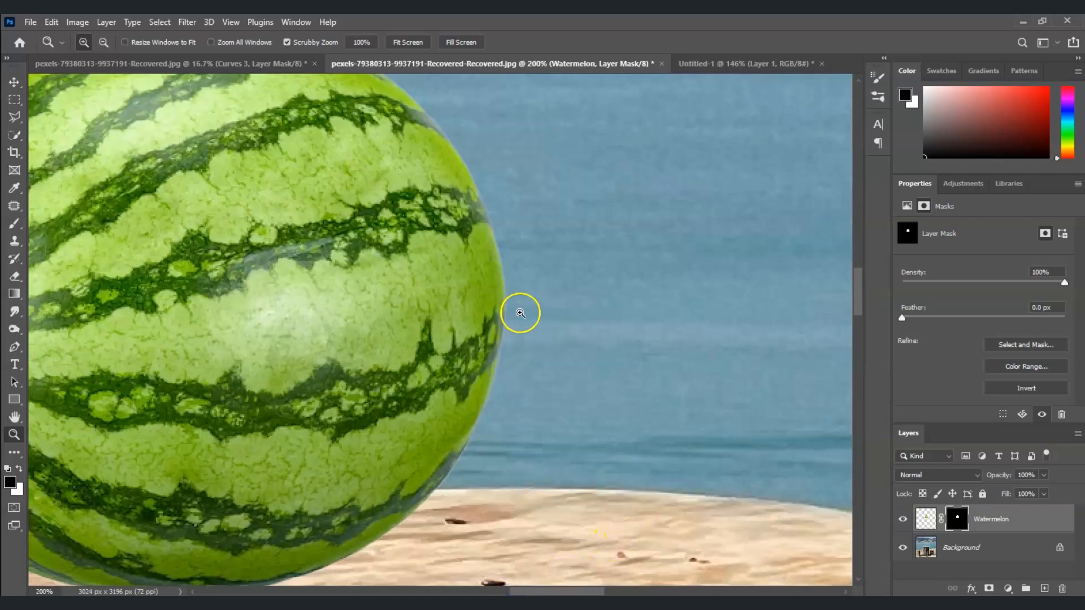
pyautogui.moveTo(569, 588); pyautogui.dragTo(567, 589)
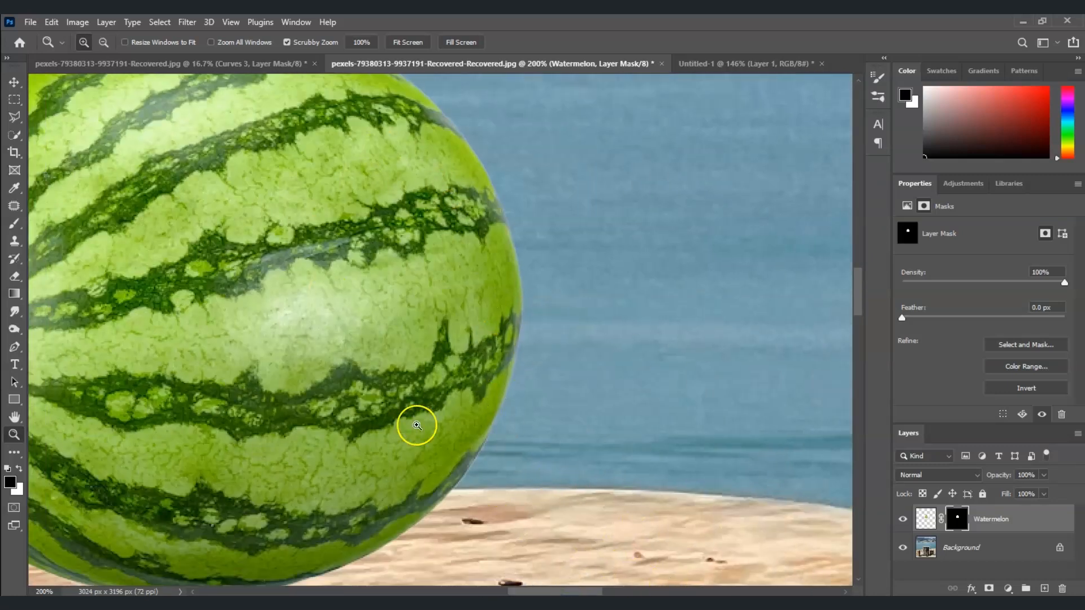
pyautogui.click(417, 51)
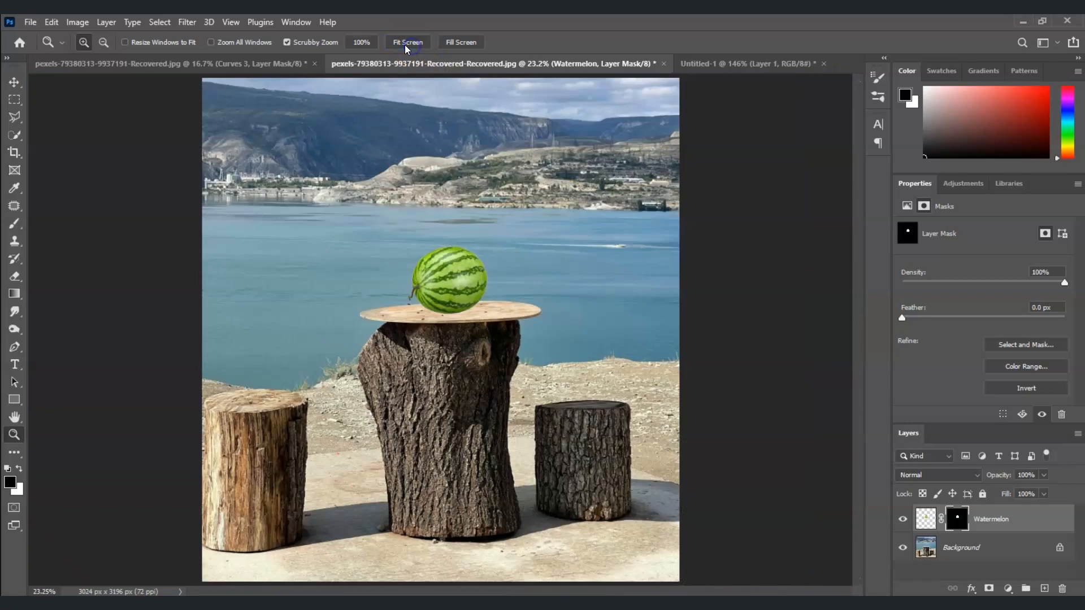
# Step: Apply the Minimum filter to the Watermelon layer's image with a 1.0 pixel radius, preserving Roundness, and check the edges
pyautogui.click(1005, 522)
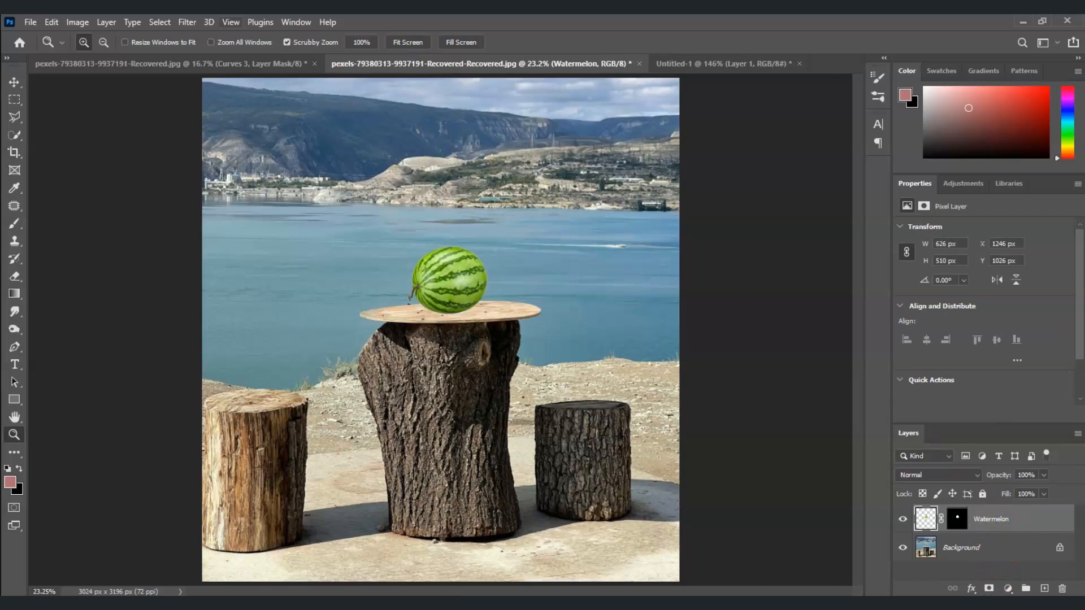
pyautogui.click(182, 23)
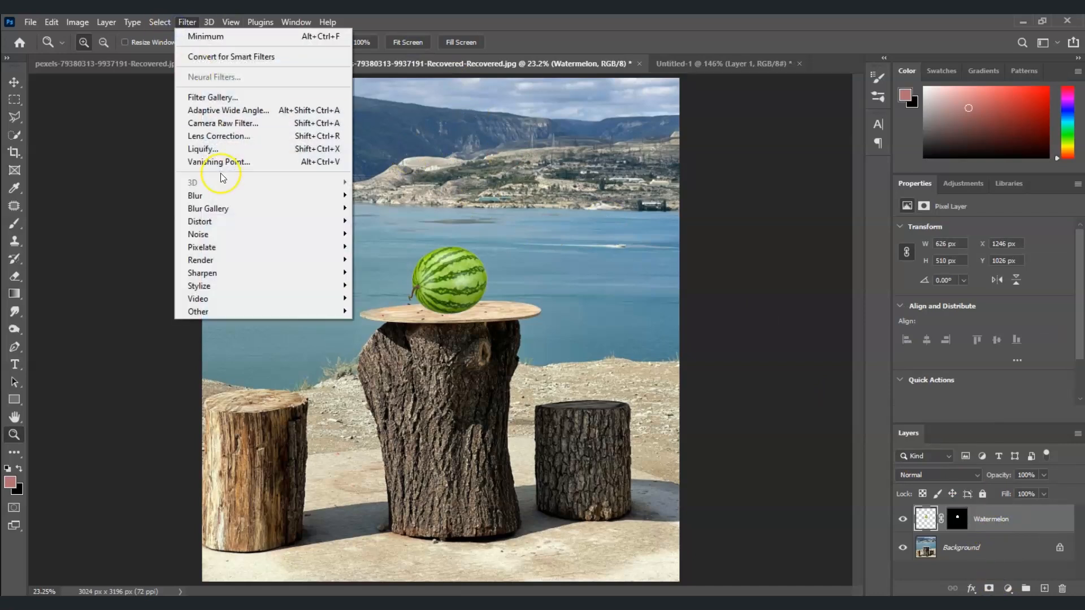
pyautogui.moveTo(280, 309)
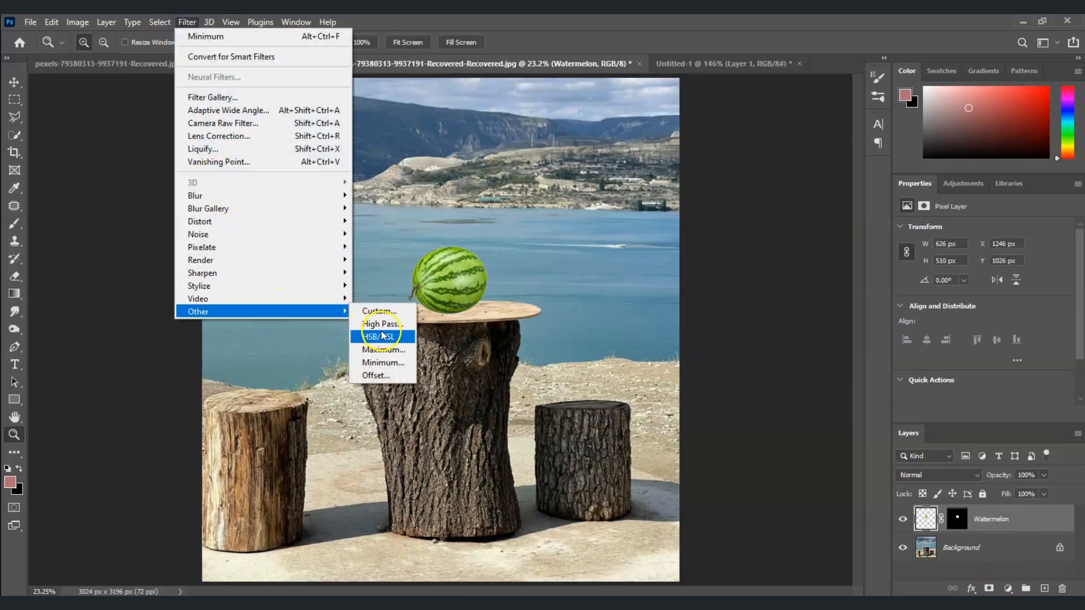
pyautogui.click(390, 362)
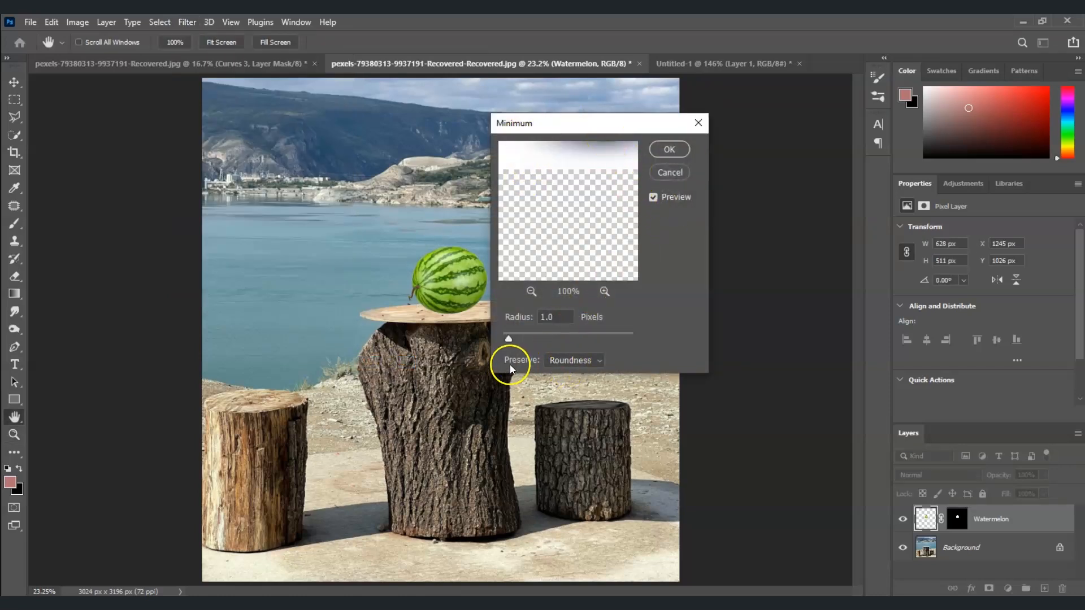
pyautogui.click(599, 361)
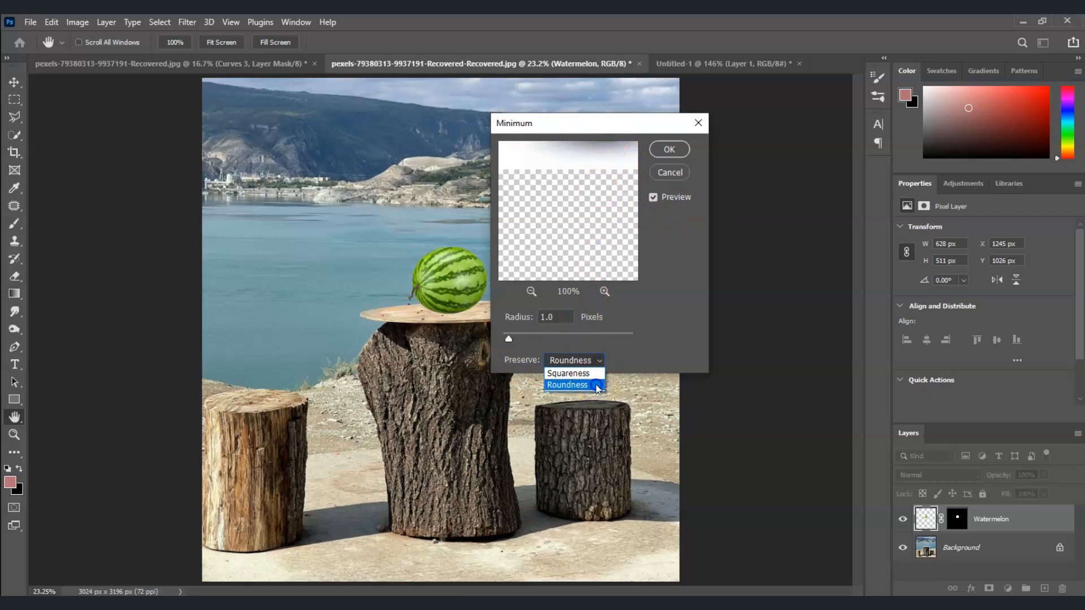
pyautogui.click(597, 385)
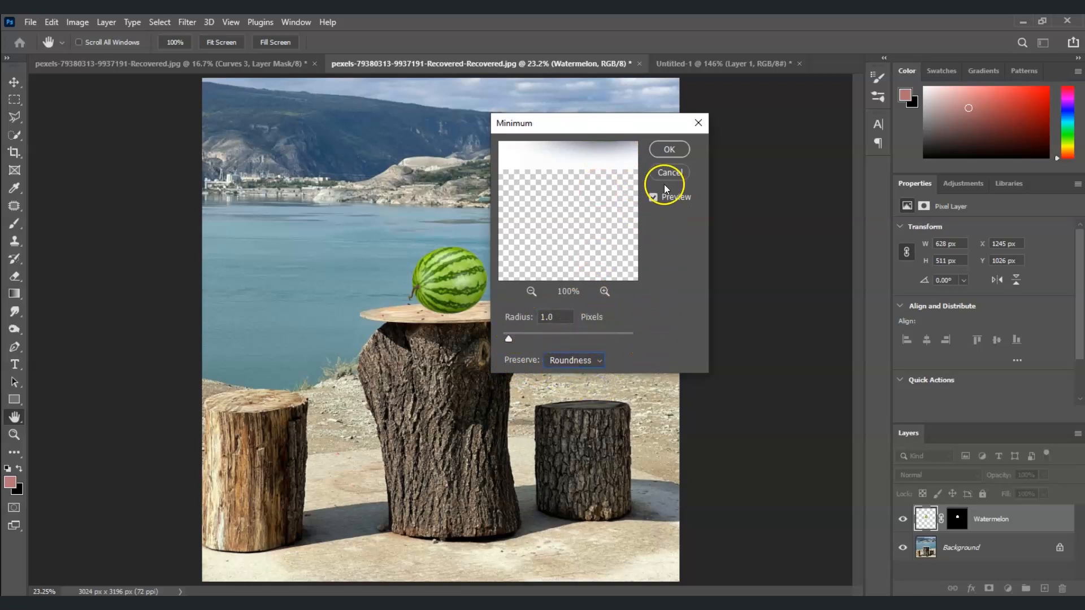
pyautogui.click(663, 153)
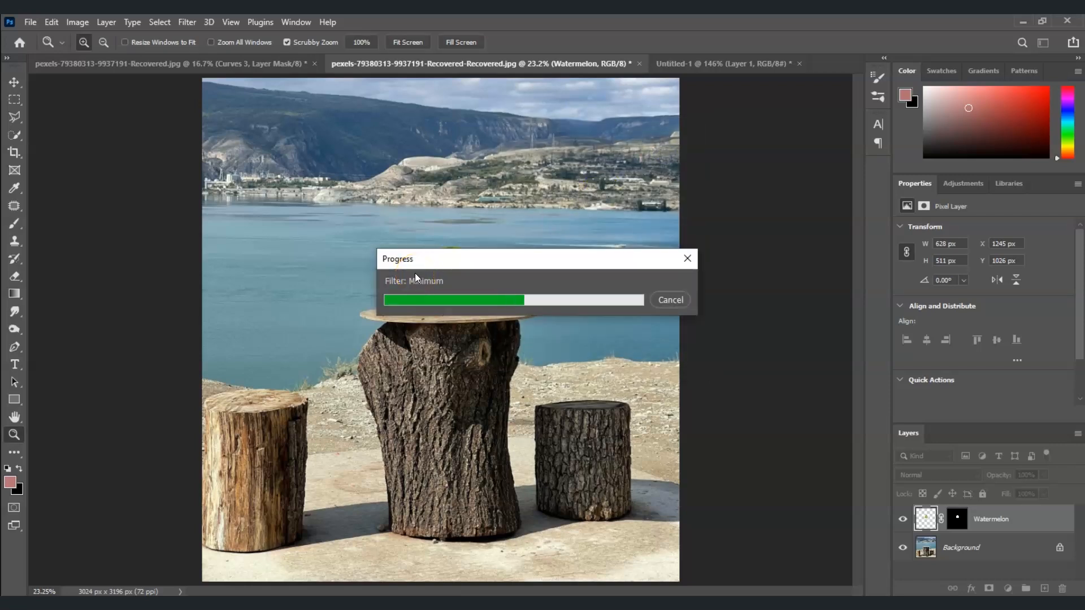
pyautogui.click(410, 257)
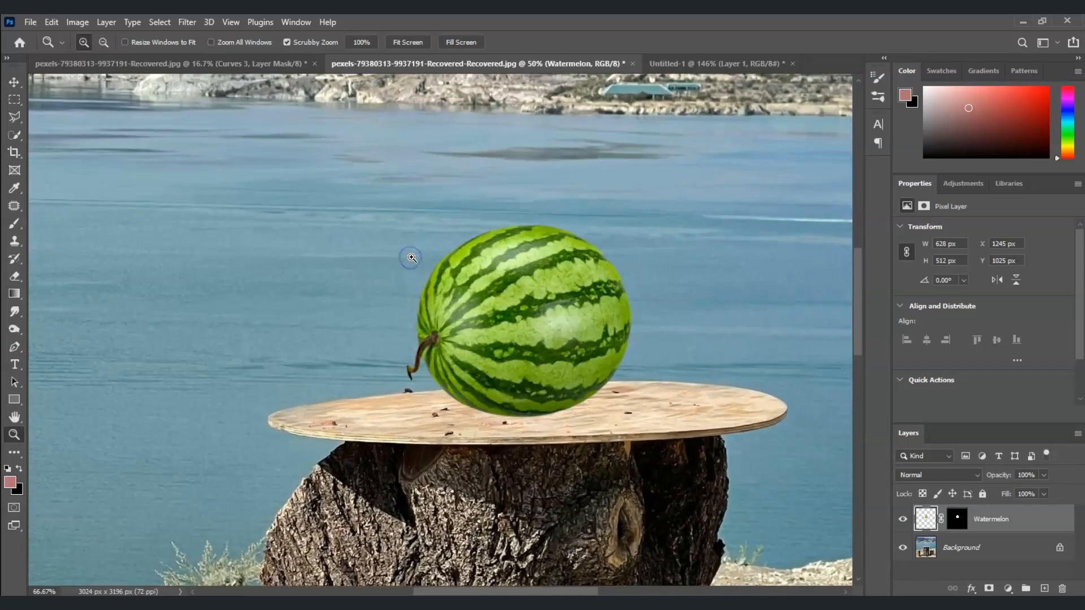
pyautogui.click(411, 257)
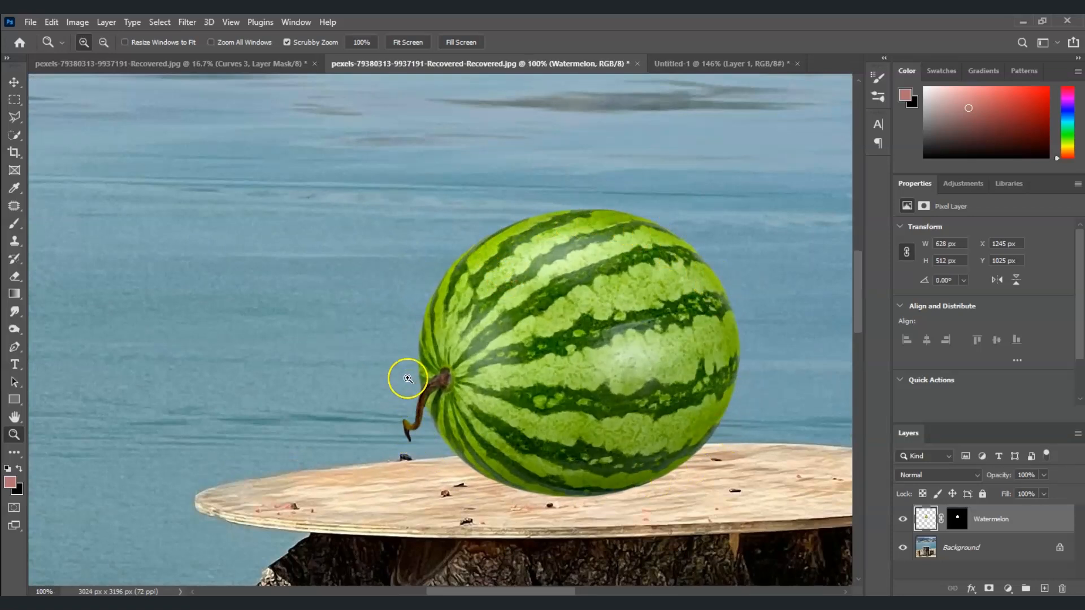
pyautogui.click(421, 46)
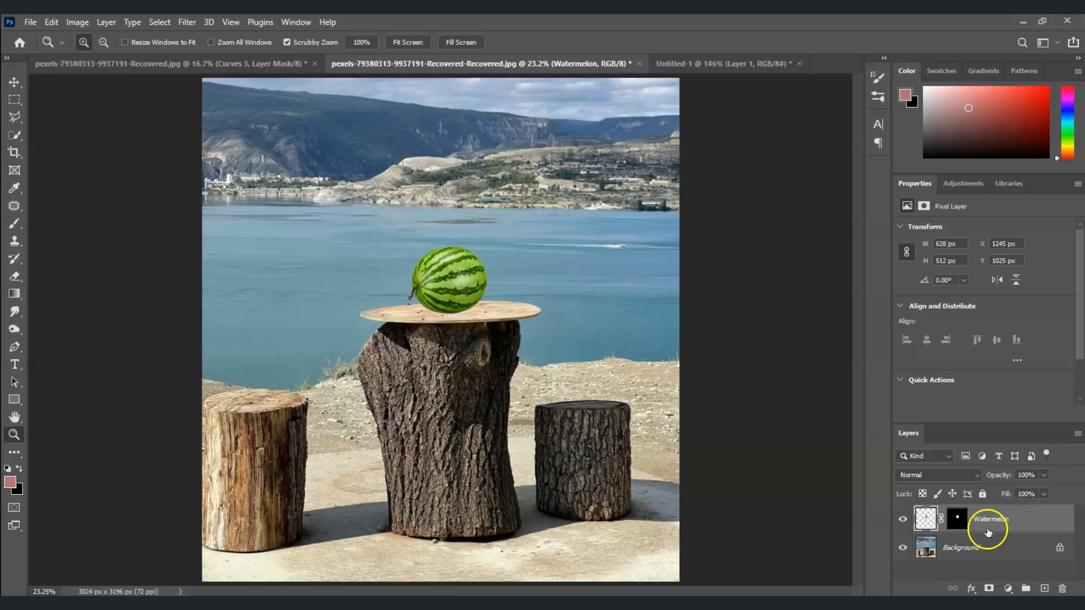
# Step: Reposition the watermelon slightly lower on the tabletop and enlarge its layer to about 652 × 531 px
pyautogui.hotkey('ctrl', 't')
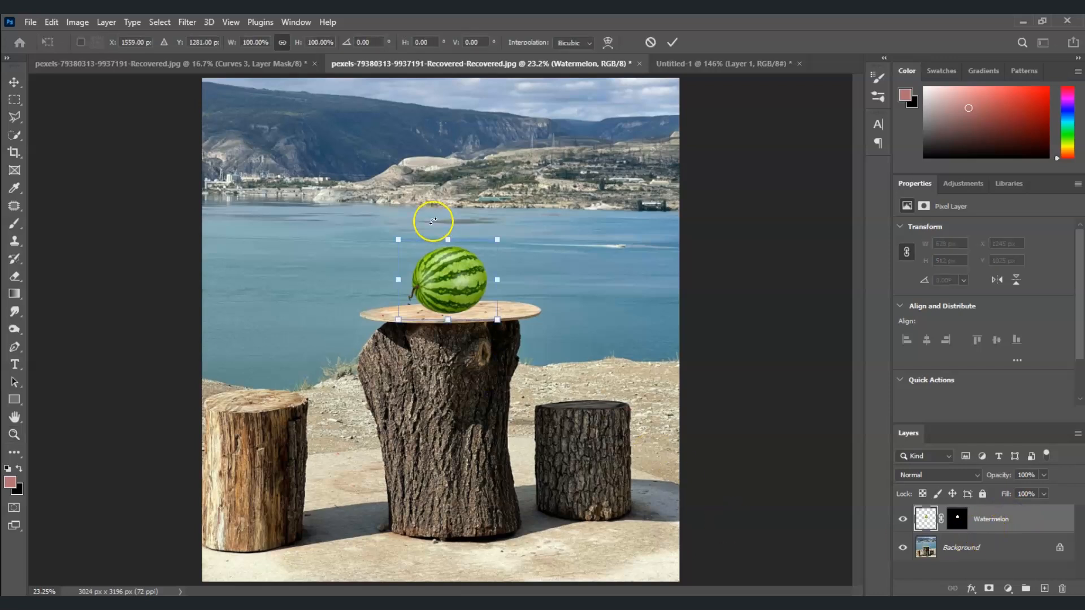
pyautogui.moveTo(453, 284); pyautogui.dragTo(454, 287)
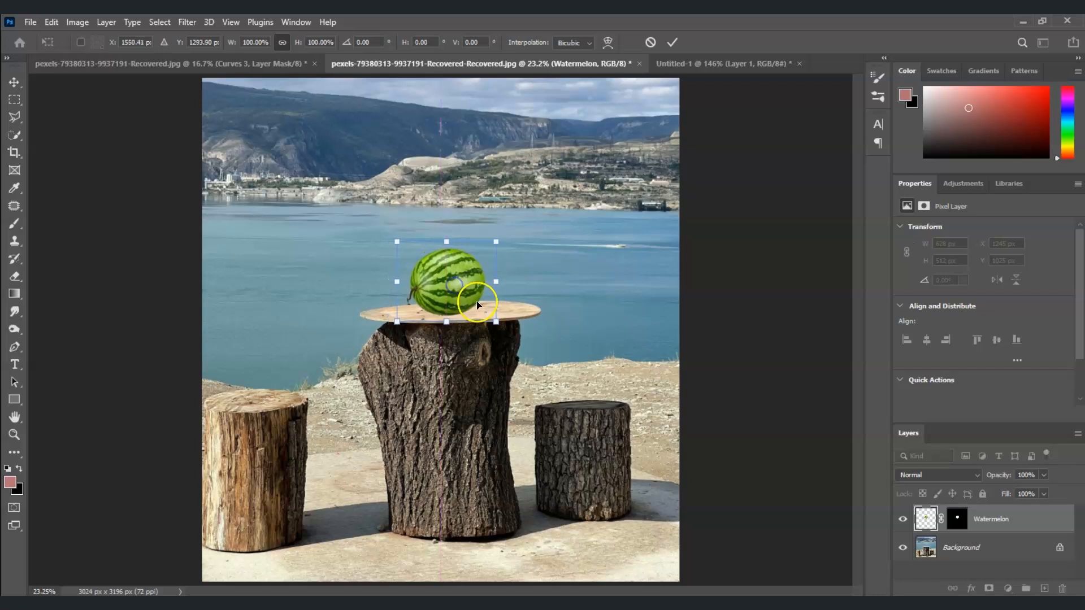
pyautogui.moveTo(493, 244)
pyautogui.mouseDown()
pyautogui.moveTo(492, 255)
pyautogui.moveTo(500, 239)
pyautogui.mouseUp()
pyautogui.press('Return')
pyautogui.press('z')
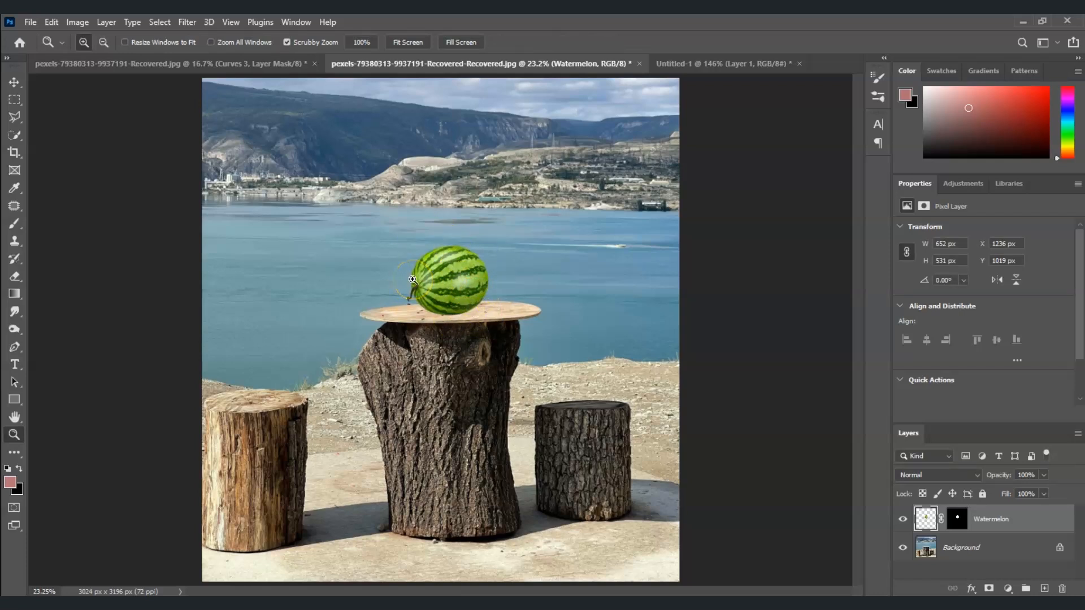
# Step: Duplicate the Watermelon layer, place the copy beneath the original and rename it shadow
pyautogui.click(1009, 525)
pyautogui.hotkey('ctrl', 'j')
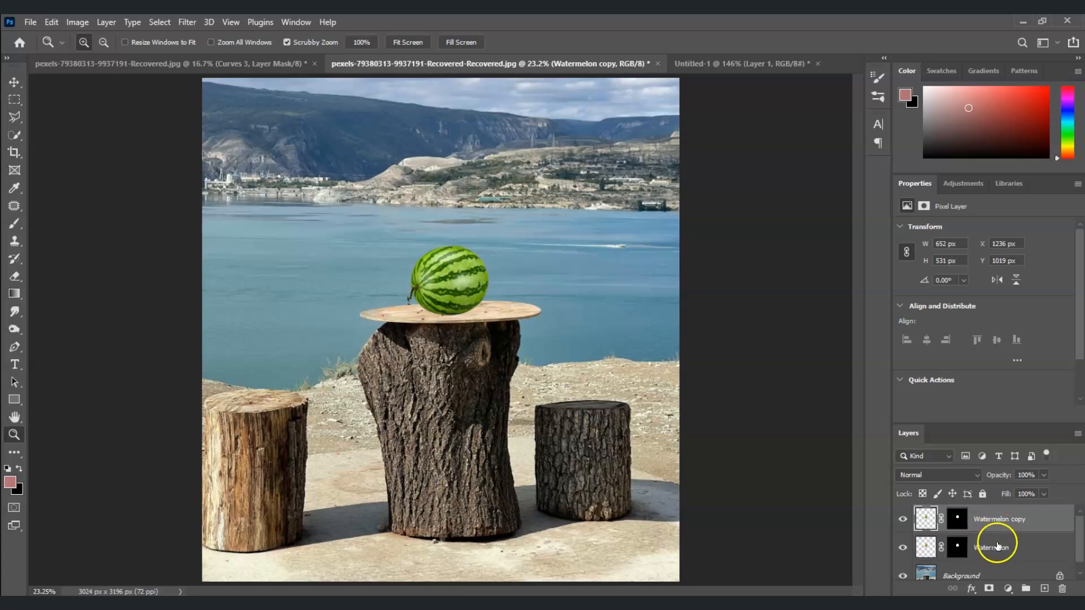
pyautogui.moveTo(1022, 520); pyautogui.dragTo(1026, 558)
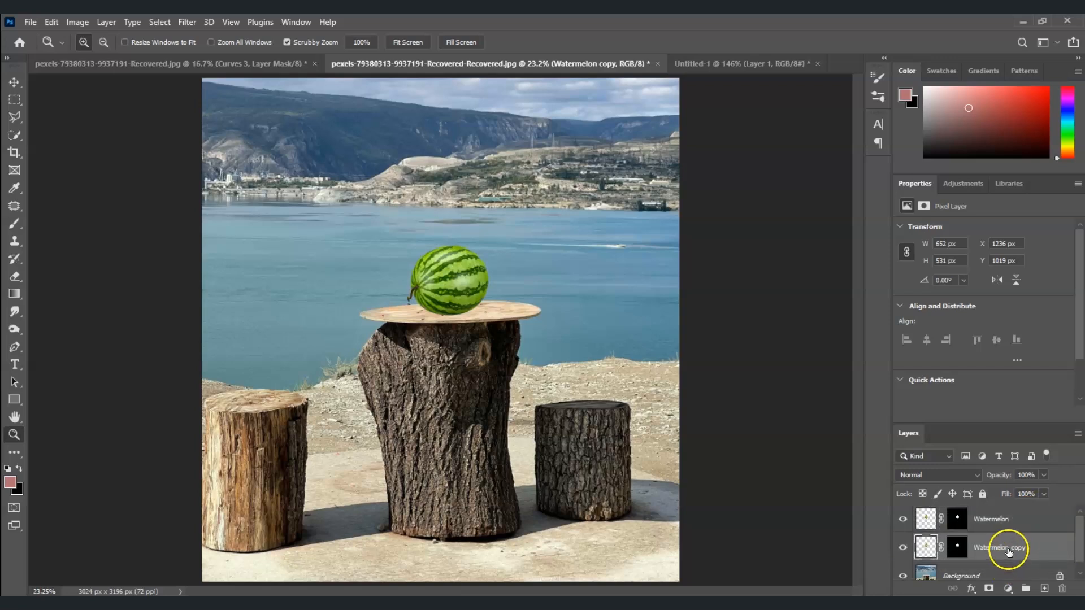
pyautogui.doubleClick(1008, 549)
pyautogui.write('shadow')
pyautogui.press('Return')
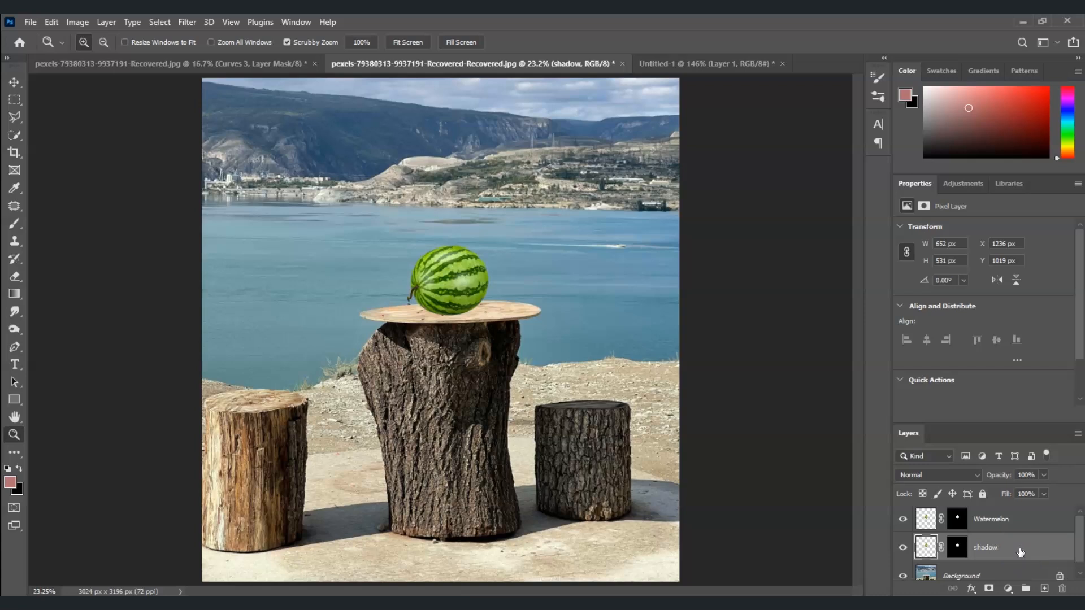
# Step: Add a Hue/Saturation adjustment above the shadow layer and clip it so it affects only that layer
pyautogui.click(1007, 589)
pyautogui.click(1009, 590)
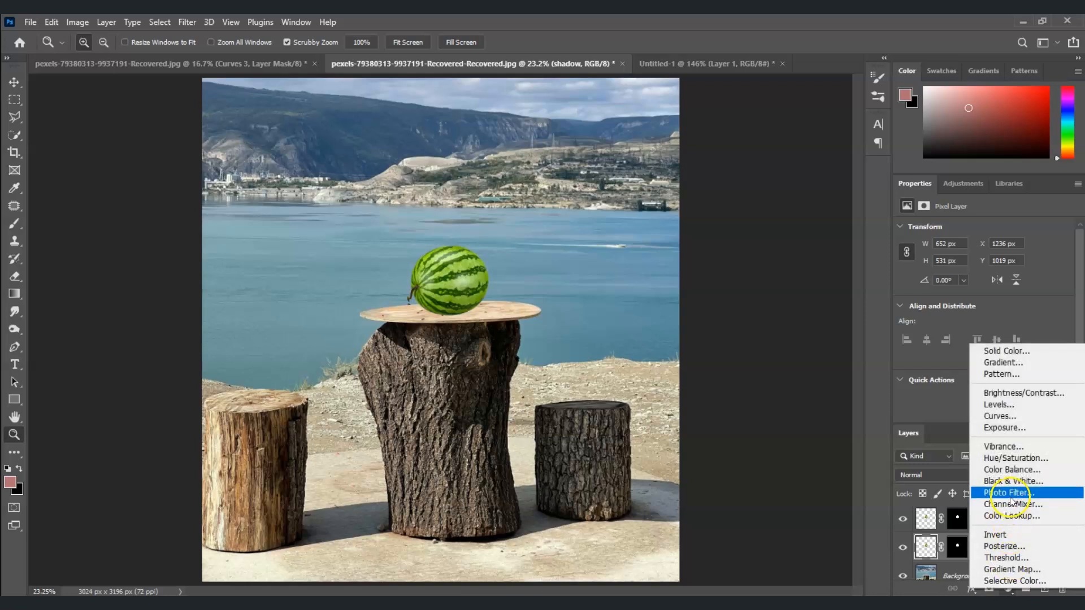
pyautogui.click(1012, 457)
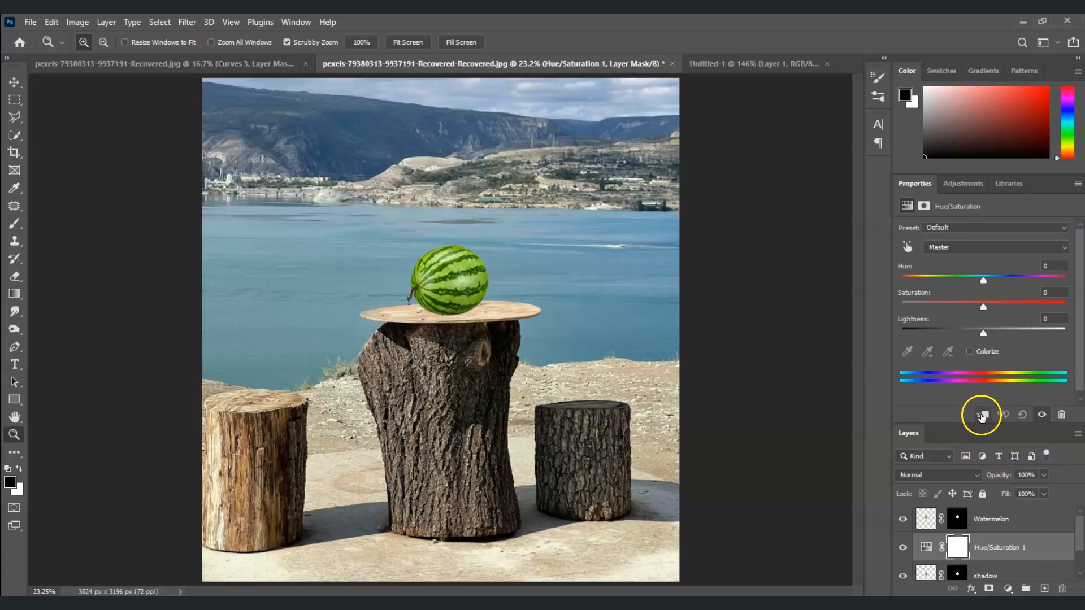
pyautogui.click(983, 415)
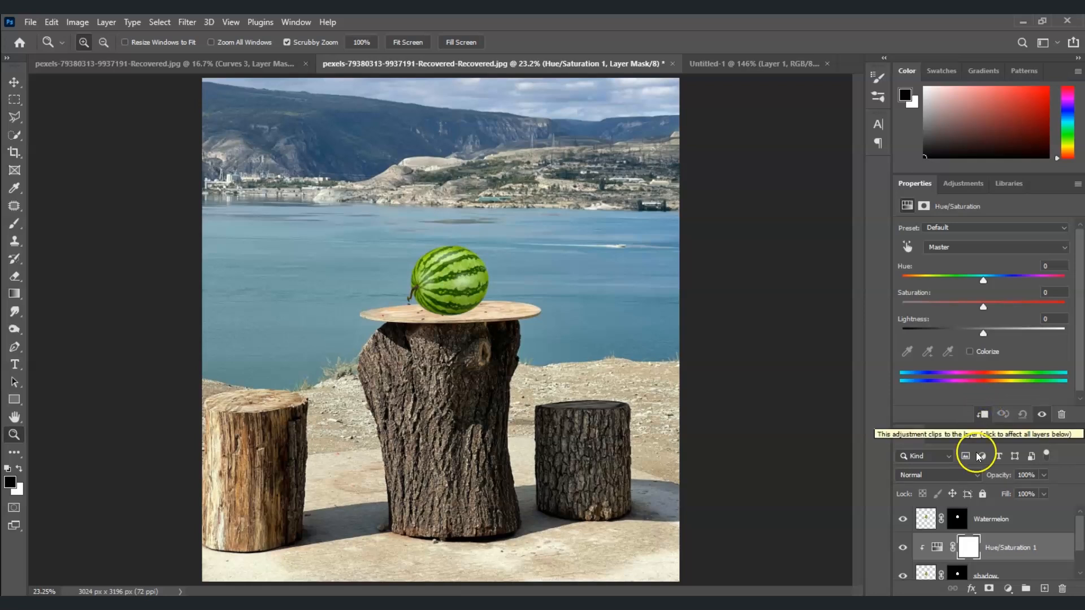
# Step: Set the clipped Hue/Saturation adjustment's Lightness to -100 and check the black silhouette by toggling the Watermelon layer's visibility
pyautogui.scroll(-1, 995, 531)
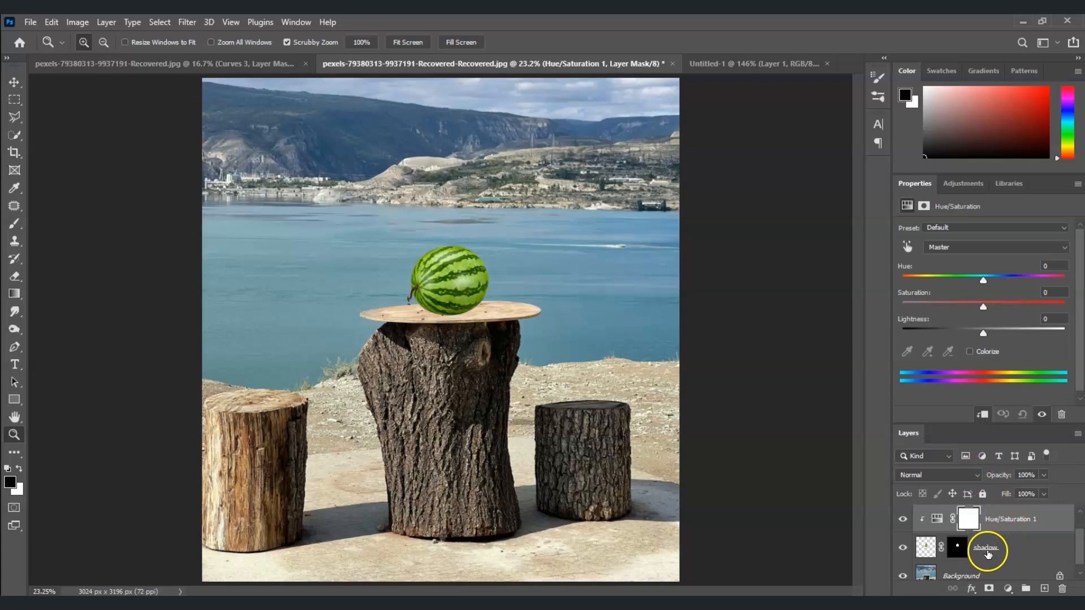
pyautogui.scroll(1, 991, 553)
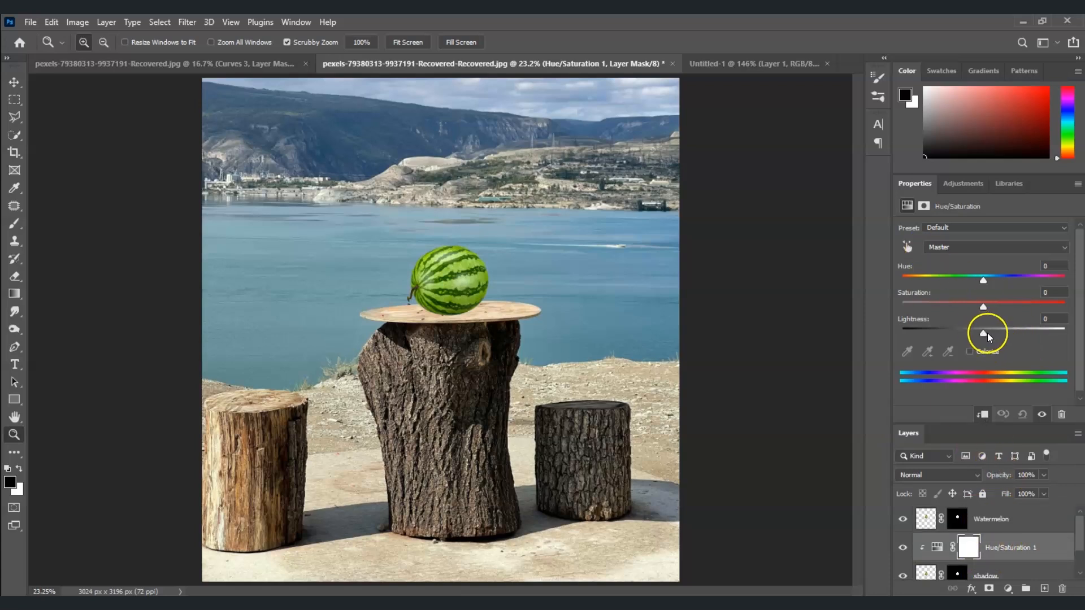
pyautogui.moveTo(985, 333); pyautogui.dragTo(908, 330)
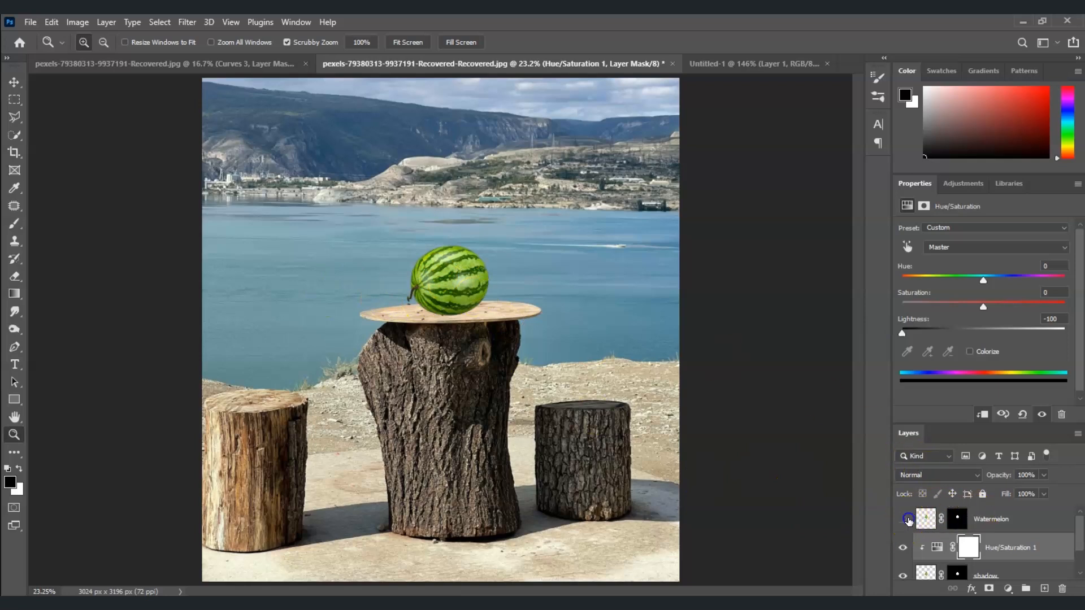
pyautogui.click(903, 519)
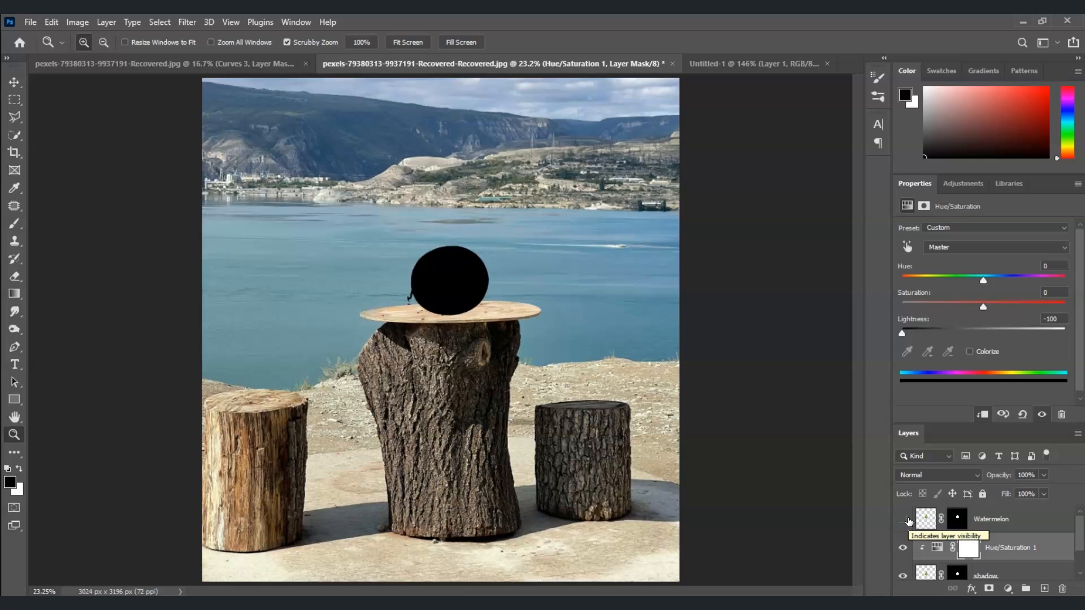
pyautogui.click(907, 520)
pyautogui.click(907, 520)
pyautogui.click(907, 519)
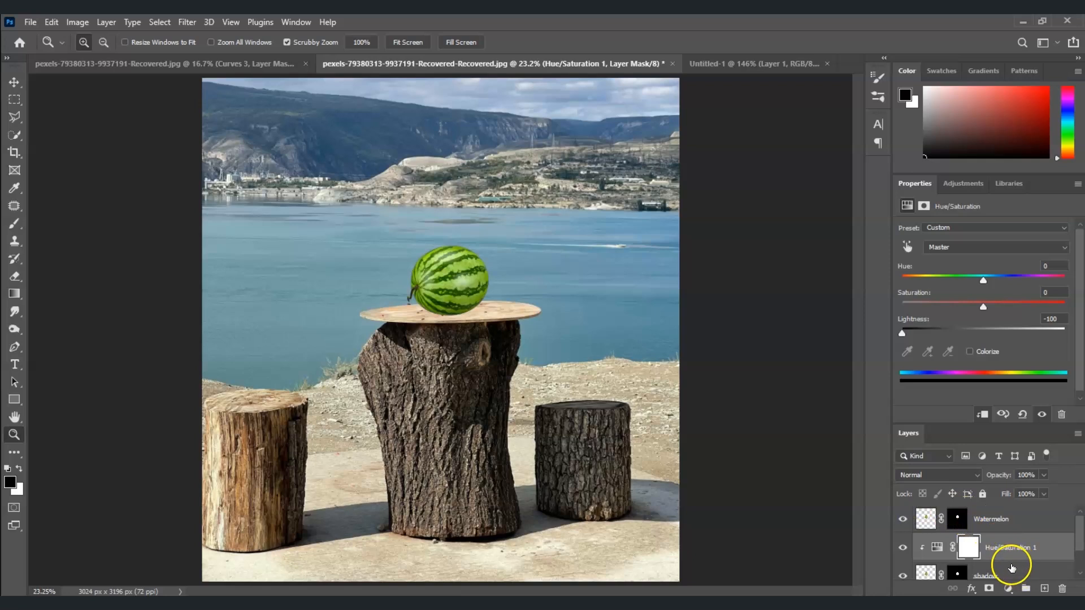
# Step: Merge the Hue/Saturation adjustment with the shadow layer and name the merged layer shadow
pyautogui.scroll(-1, 1014, 559)
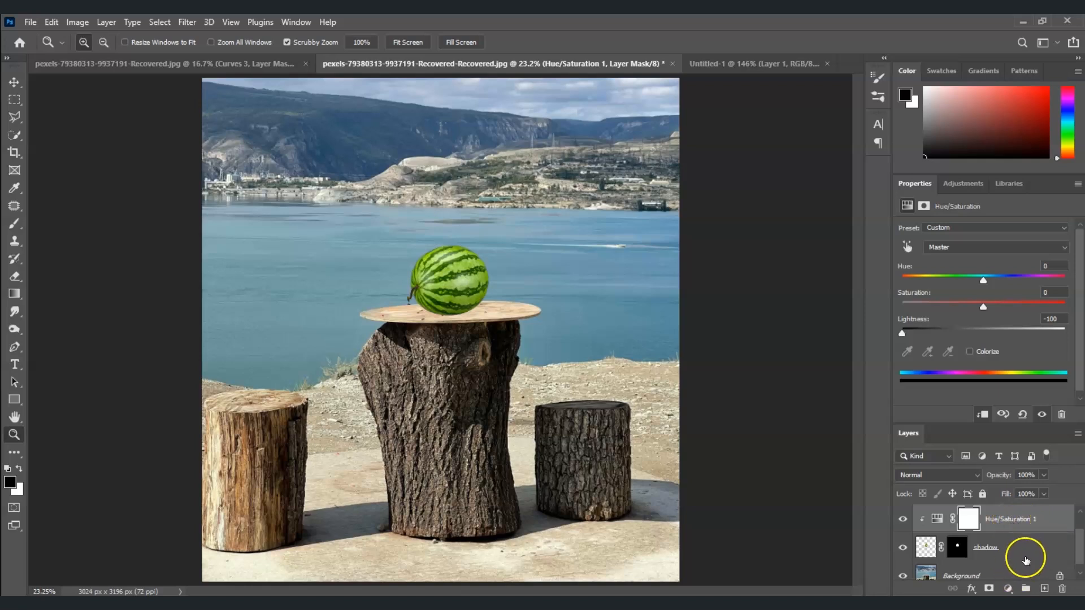
pyautogui.click(1020, 552)
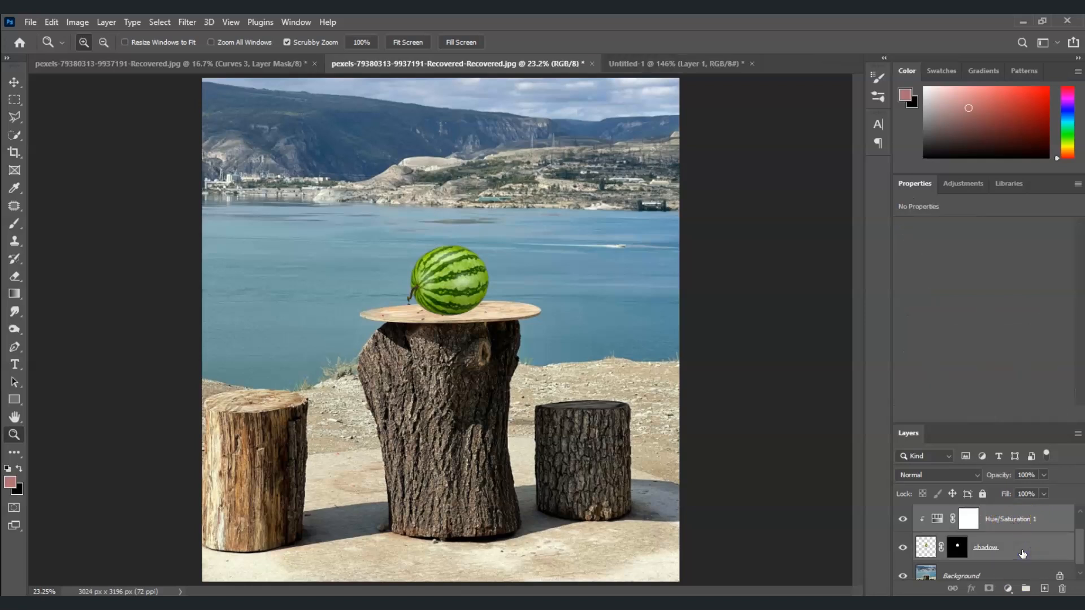
pyautogui.rightClick(1023, 553)
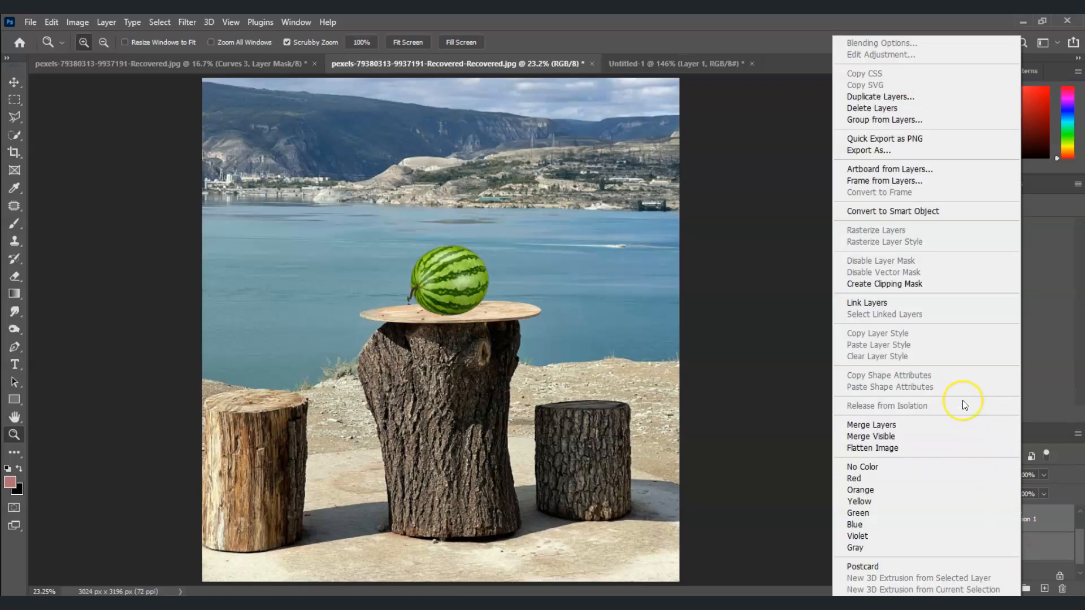
pyautogui.click(928, 425)
pyautogui.doubleClick(983, 541)
pyautogui.write('shadow')
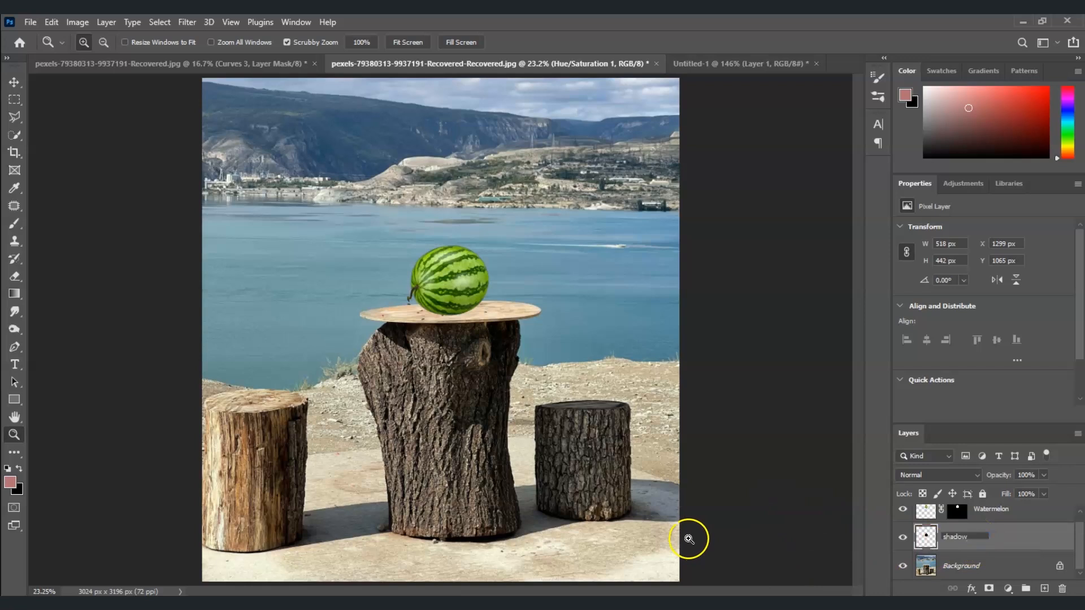
pyautogui.press('Return')
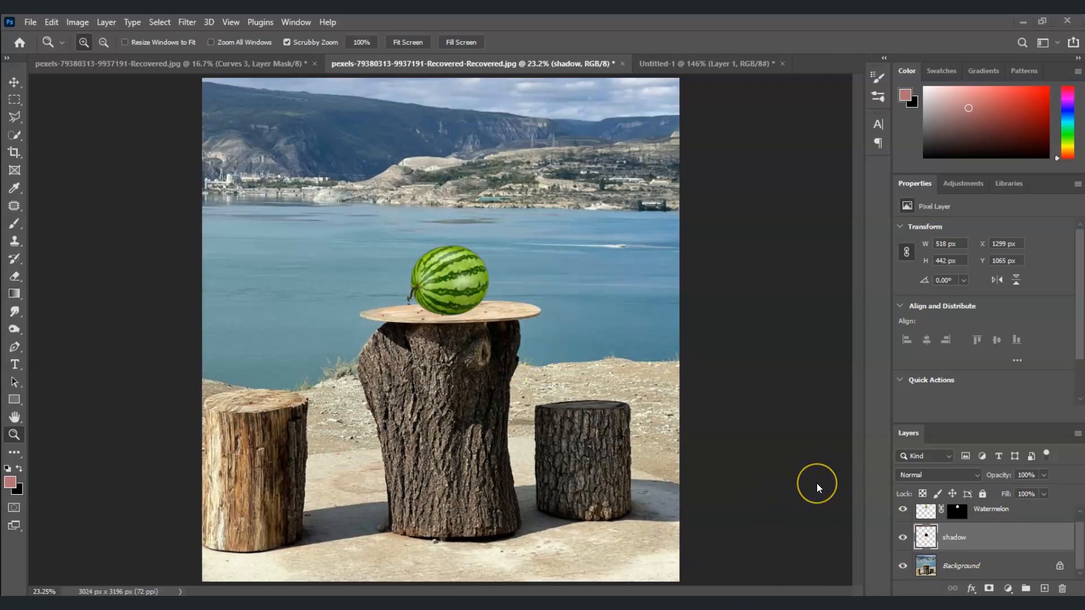
# Step: Distort the shadow layer into a flattened shape of about 680 × 201 px extending behind the watermelon to its right
pyautogui.click(954, 537)
pyautogui.hotkey('ctrl', 't')
pyautogui.click(456, 276)
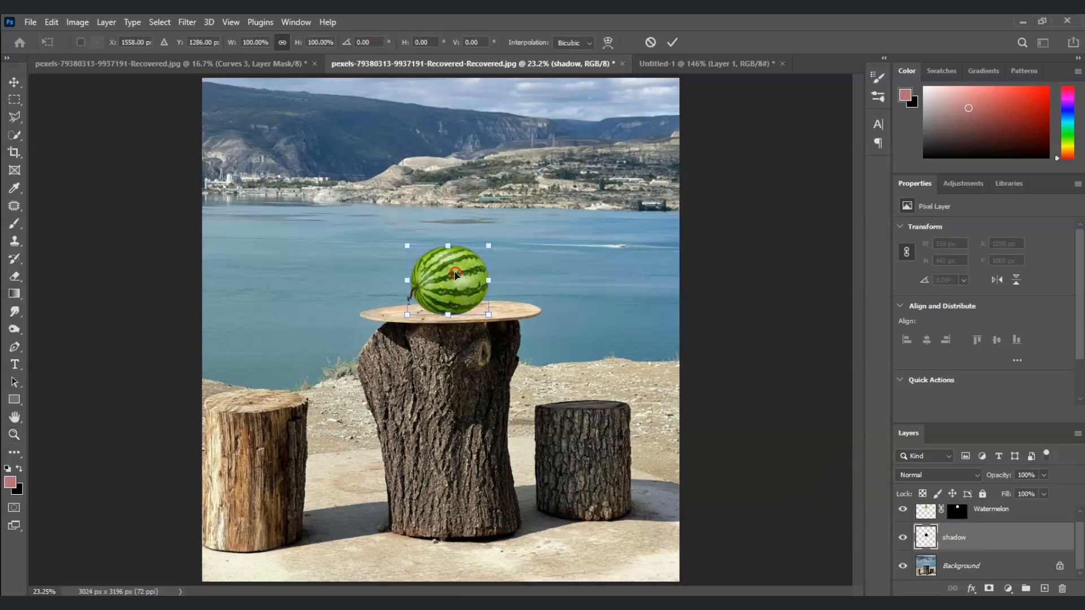
pyautogui.rightClick(456, 276)
pyautogui.click(483, 304)
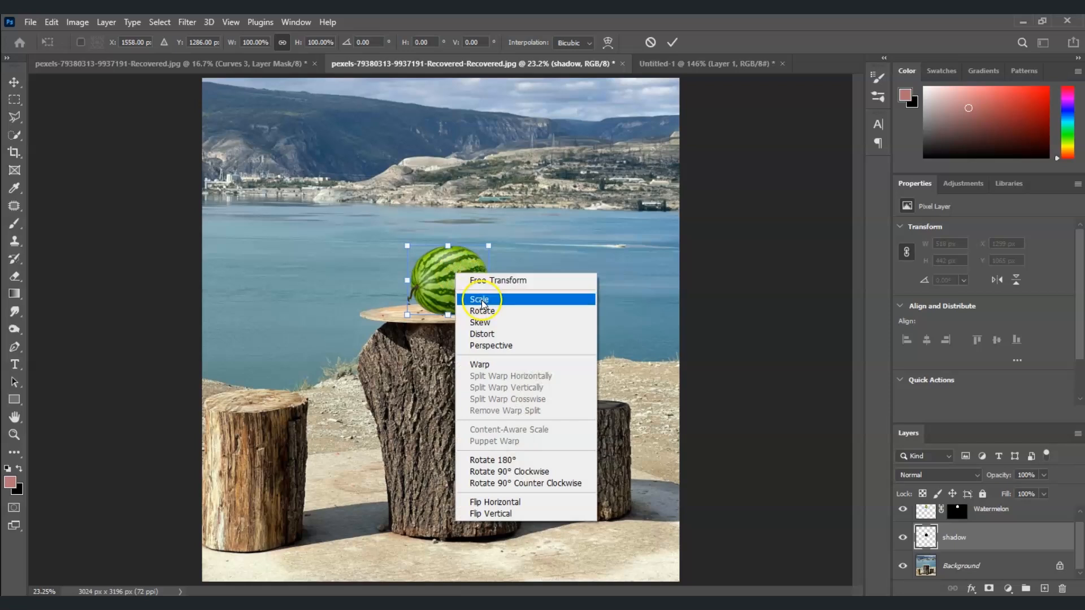
pyautogui.click(509, 333)
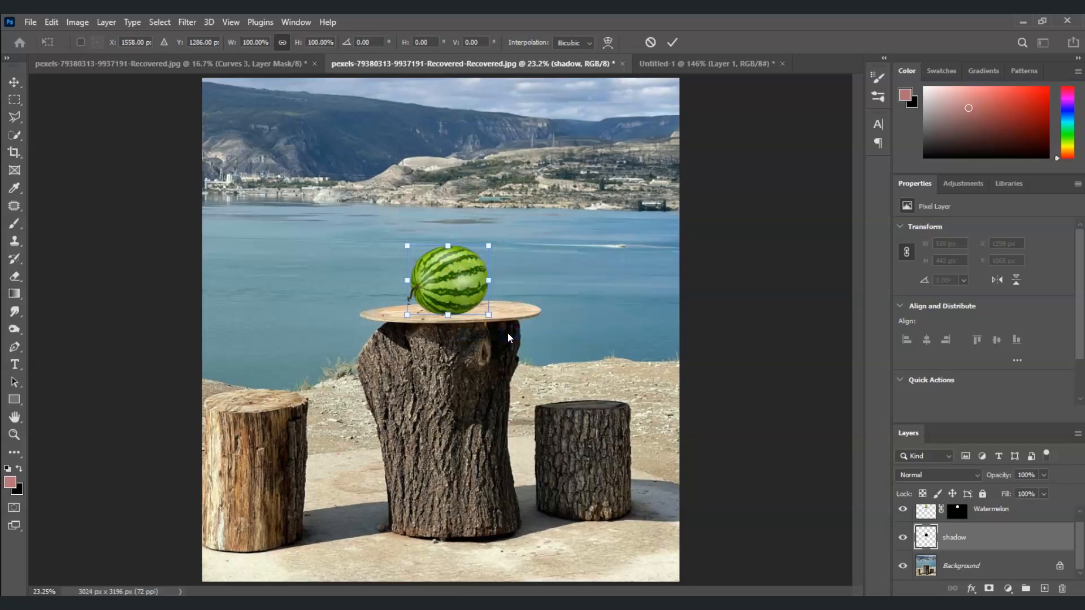
pyautogui.moveTo(488, 247); pyautogui.dragTo(523, 300)
pyautogui.click(14, 434)
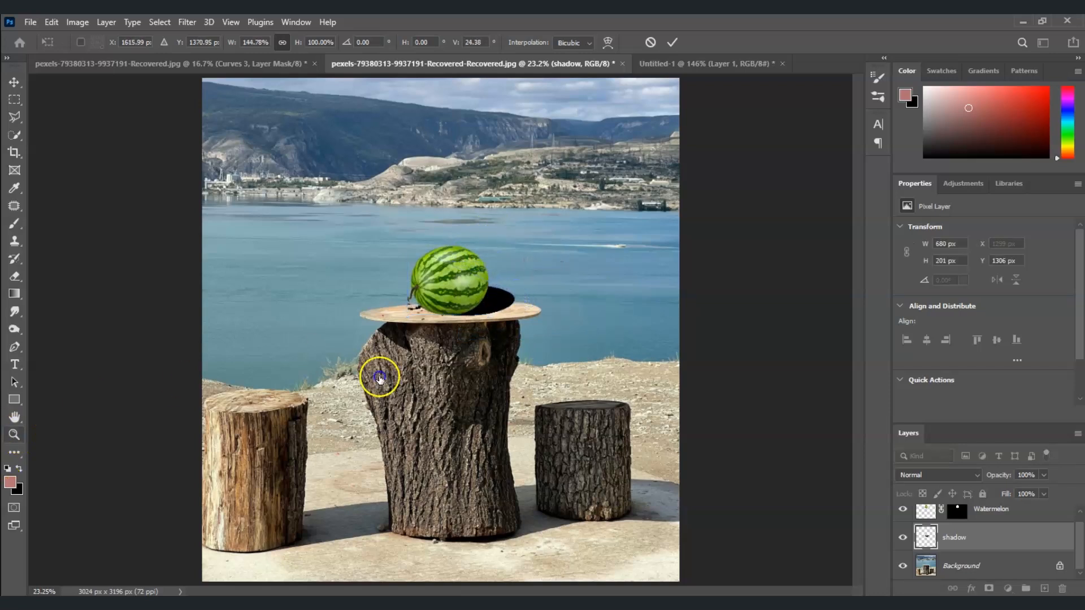
# Step: Distort the shadow's upper corners to flatten it onto the tabletop at about 683 × 147 px, and shift it slightly right
pyautogui.click(513, 299)
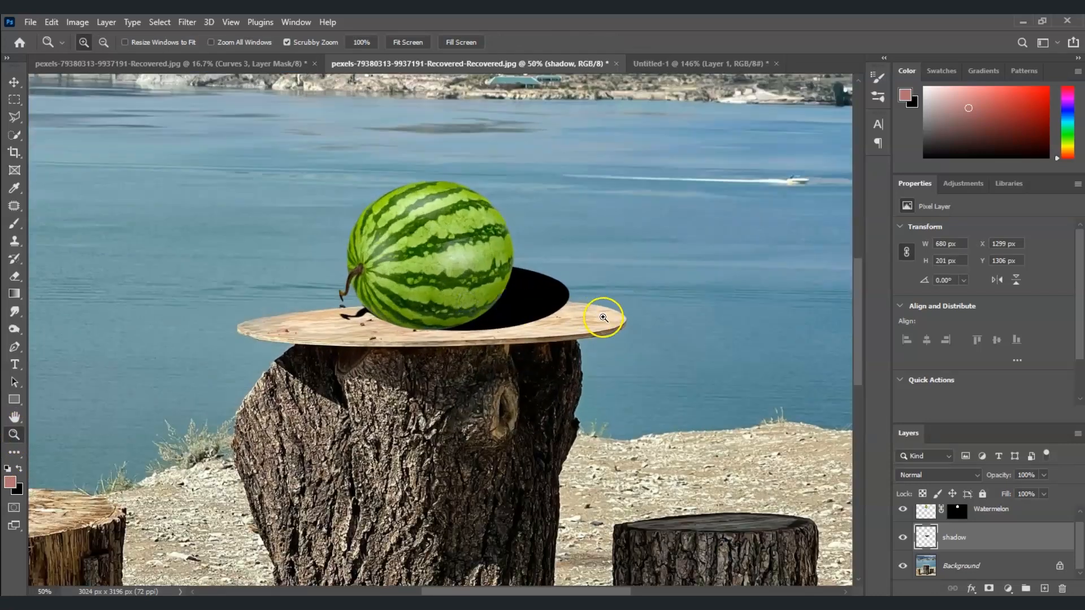
pyautogui.click(968, 545)
pyautogui.hotkey('ctrl', 't')
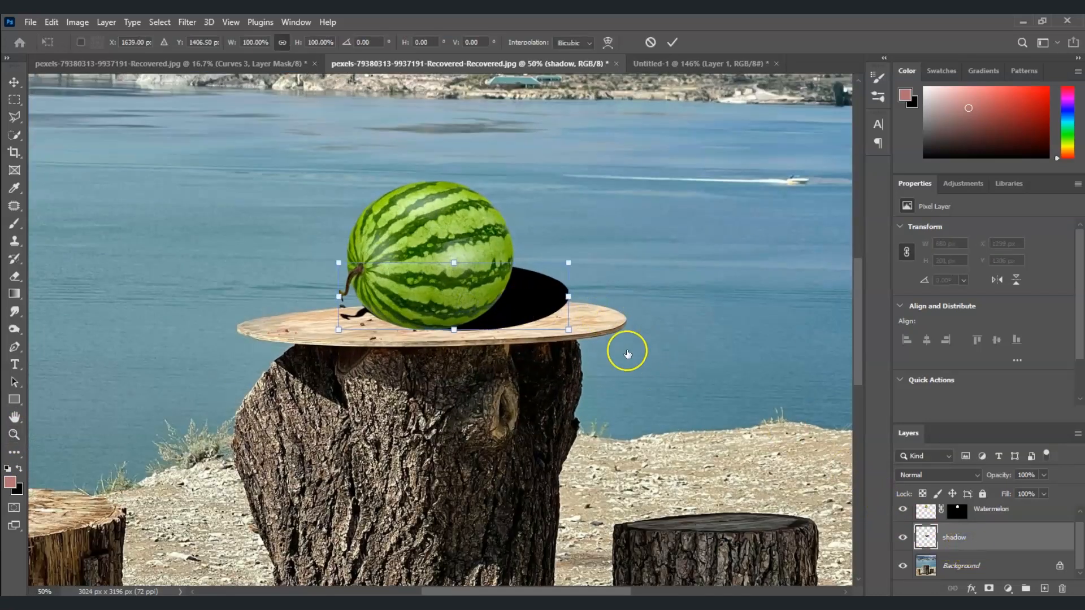
pyautogui.rightClick(475, 304)
pyautogui.click(518, 366)
pyautogui.moveTo(340, 263); pyautogui.dragTo(369, 288)
pyautogui.moveTo(570, 263); pyautogui.dragTo(585, 276)
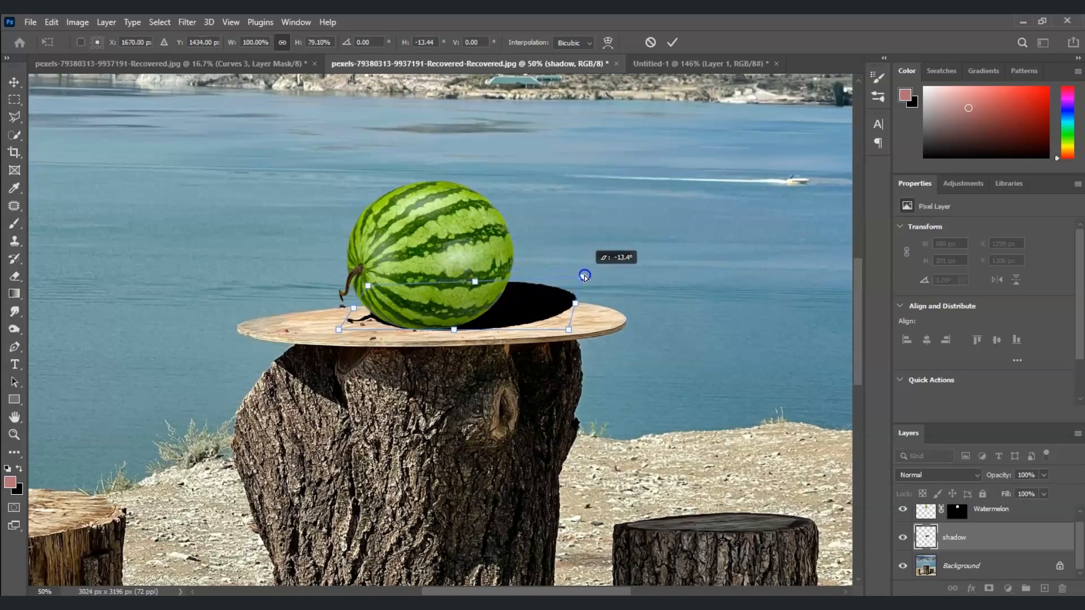
pyautogui.moveTo(371, 320); pyautogui.dragTo(380, 323)
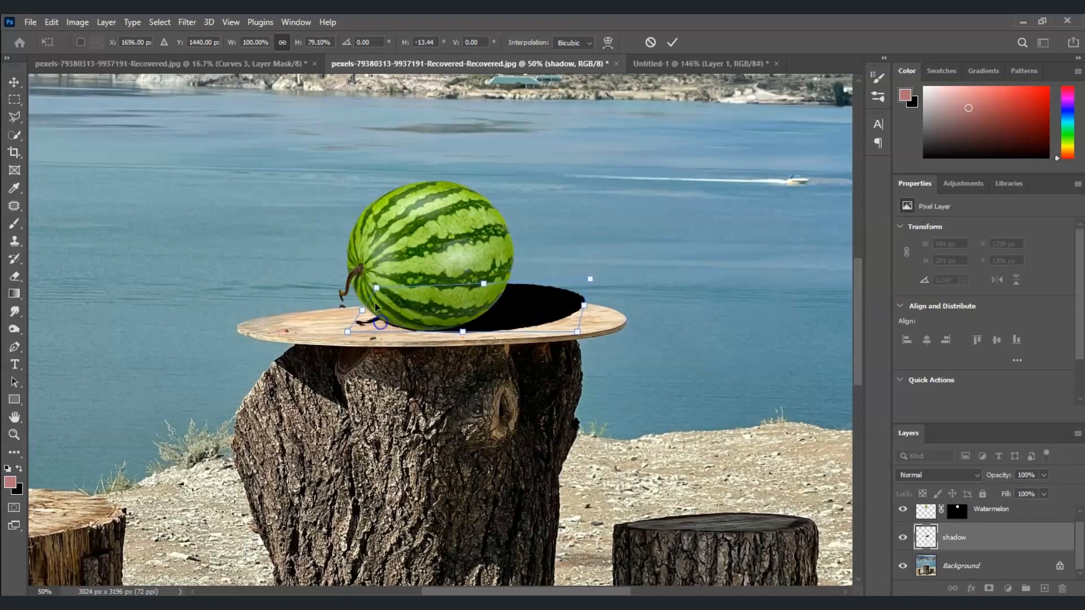
pyautogui.press('Return')
pyautogui.press('z')
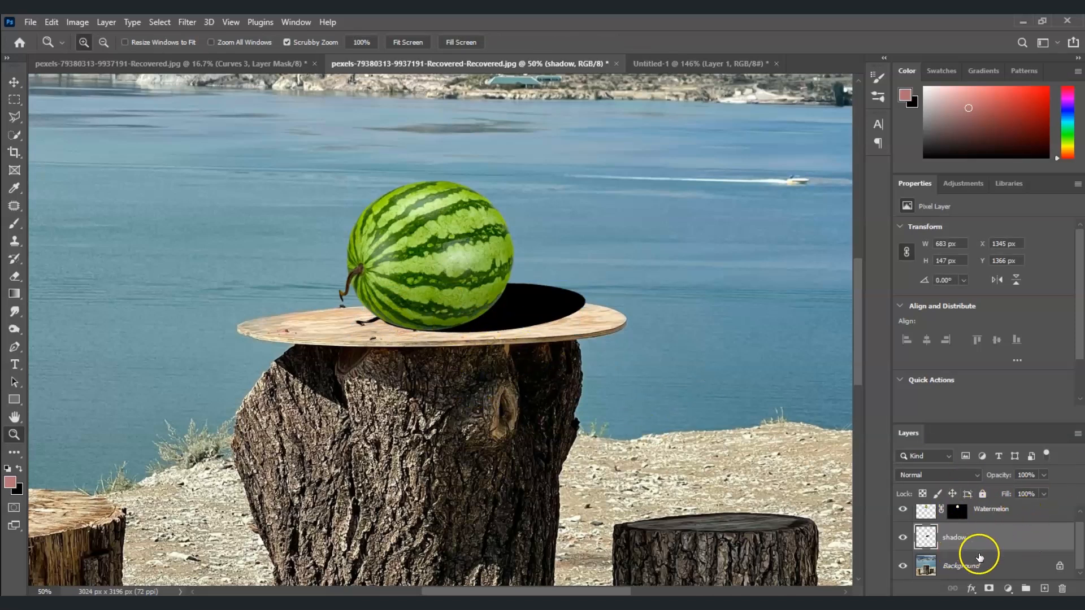
# Step: Lower the shadow layer's opacity to 55%, comparing its darkness with the stumps' shadows on the ground
pyautogui.click(1044, 476)
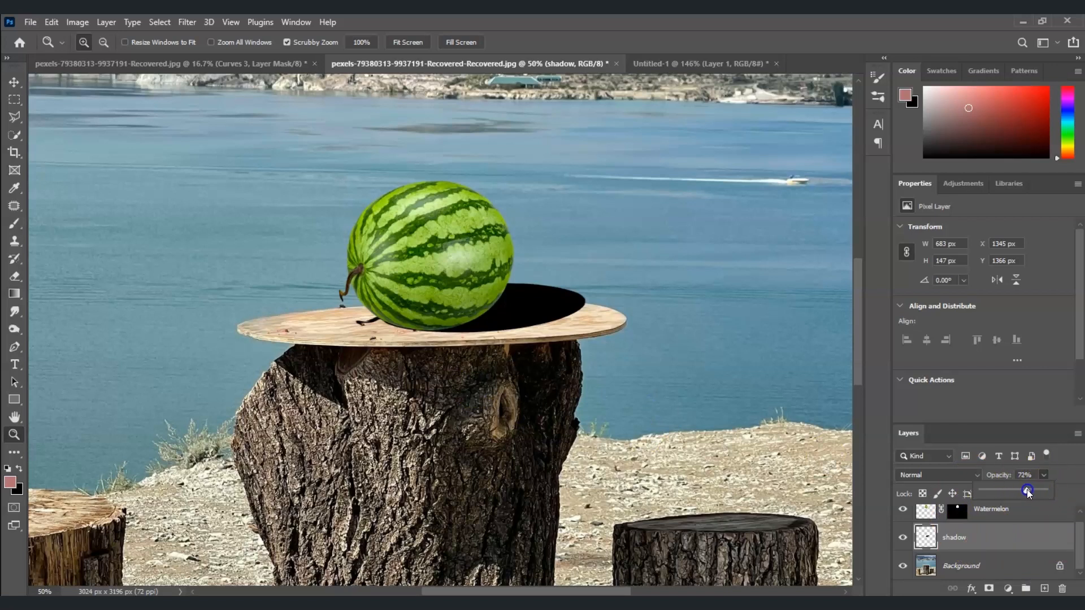
pyautogui.moveTo(1025, 493); pyautogui.dragTo(1025, 485)
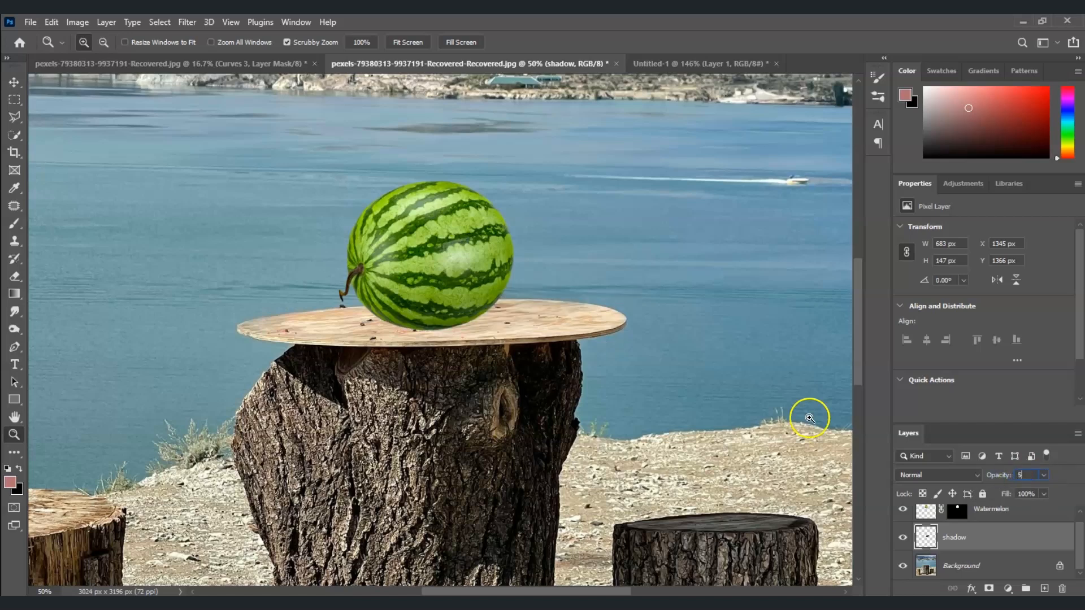
pyautogui.moveTo(856, 347); pyautogui.dragTo(860, 403)
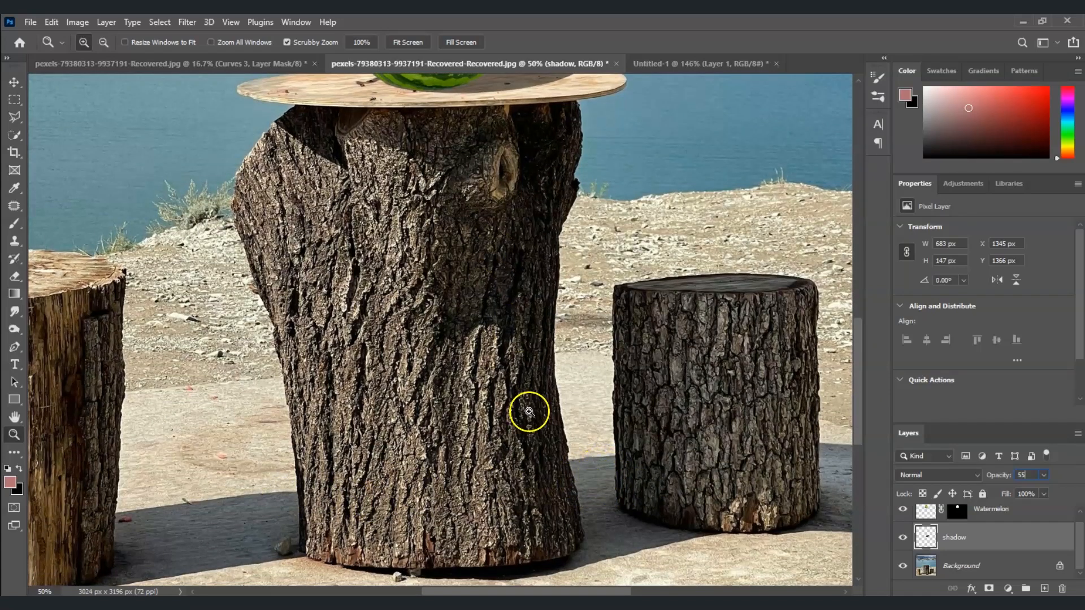
pyautogui.moveTo(861, 423); pyautogui.dragTo(856, 380)
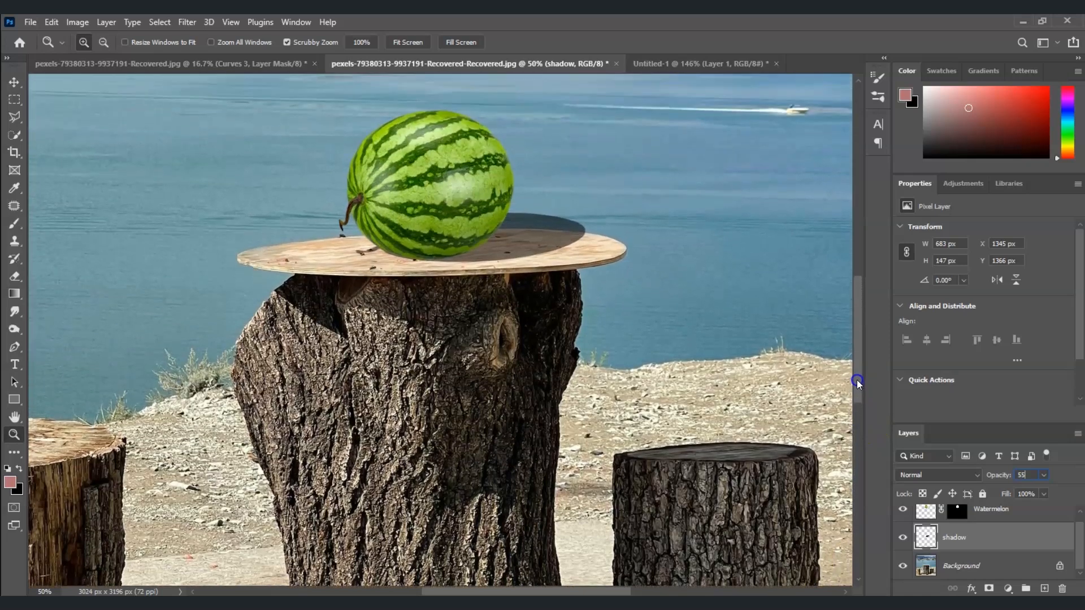
pyautogui.scroll(3, 856, 314)
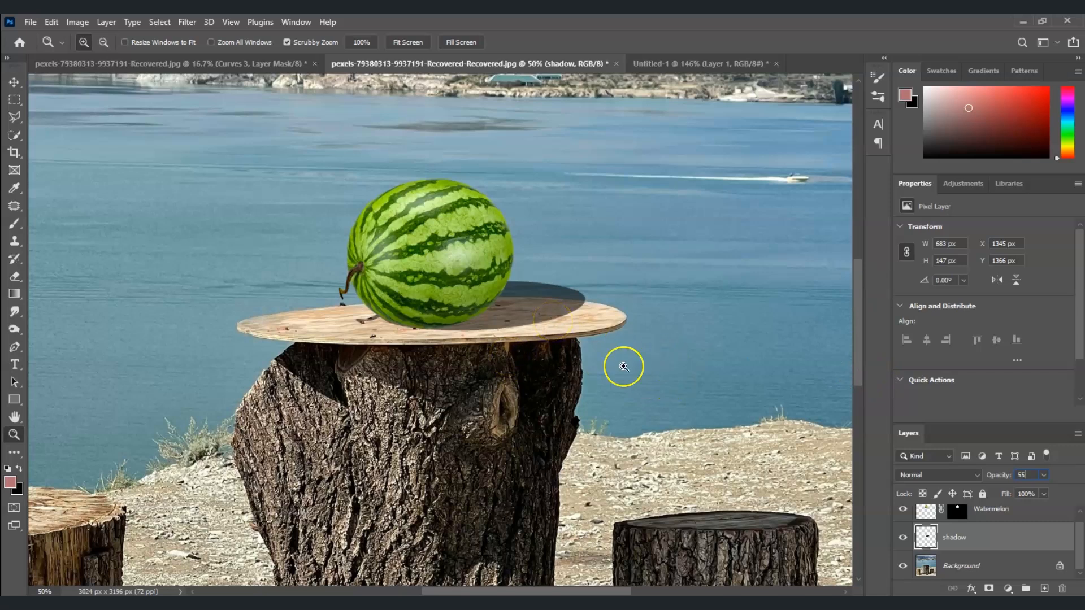
pyautogui.press('Return')
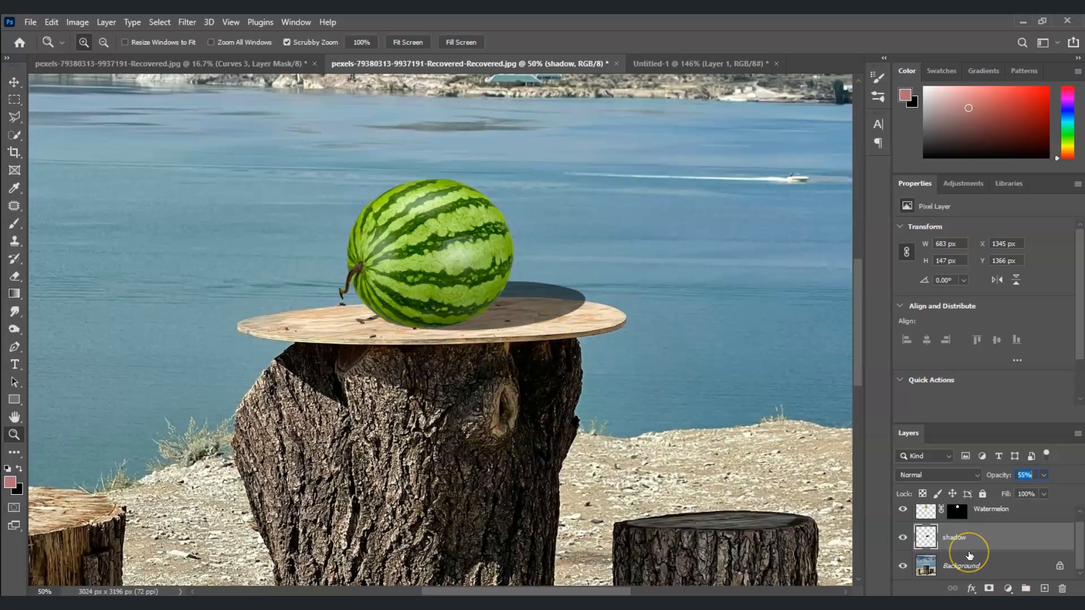
# Step: Duplicate the shadow layer and transform the copy to about 439 × 96 px, close beneath the watermelon
pyautogui.hotkey('ctrl', 'j')
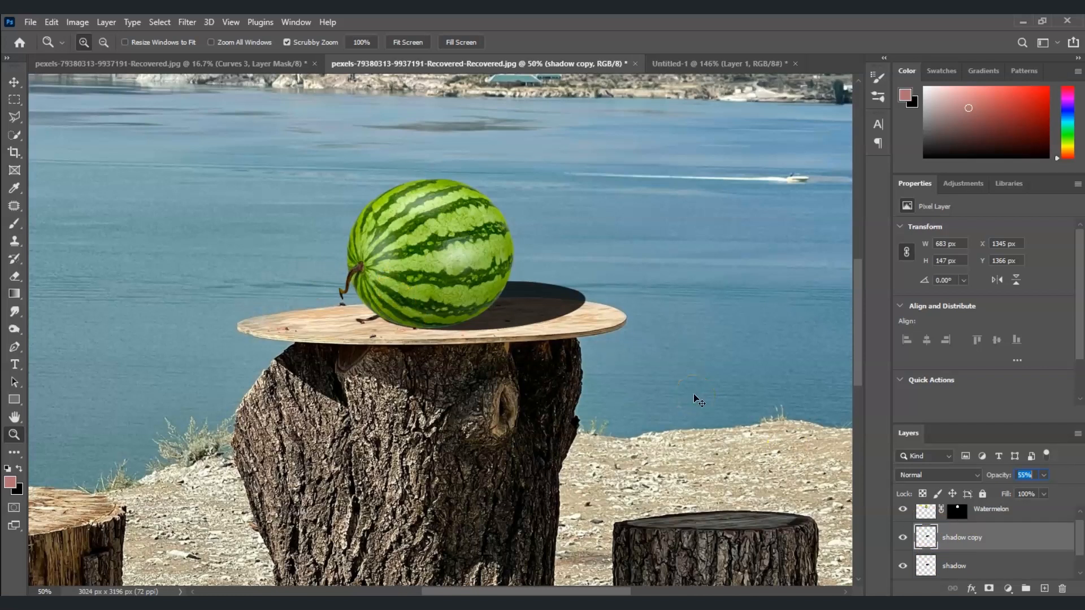
pyautogui.hotkey('ctrl', 't')
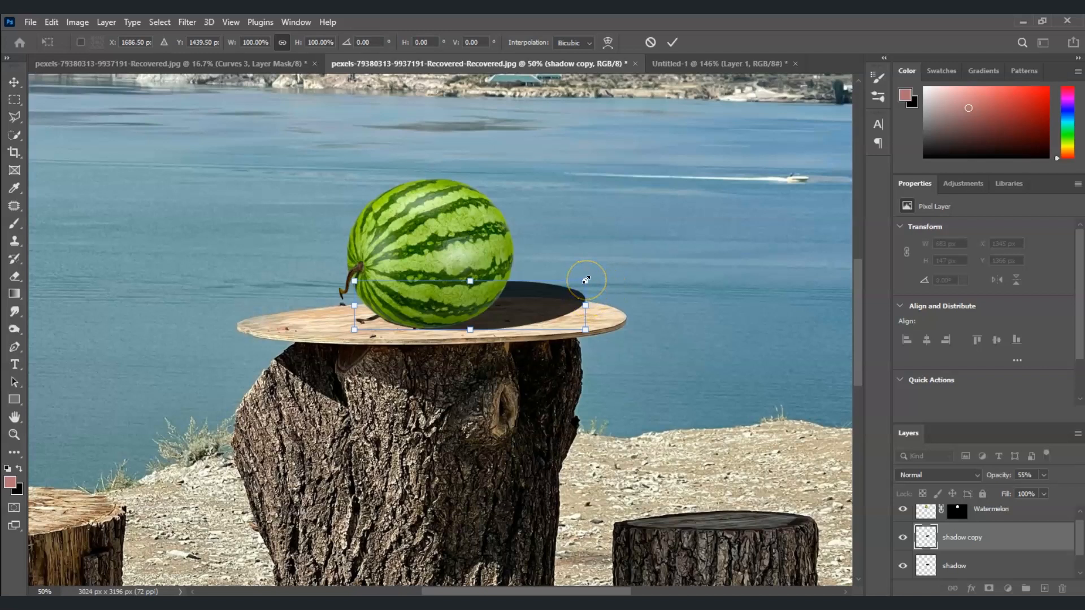
pyautogui.moveTo(586, 280); pyautogui.dragTo(518, 304)
pyautogui.moveTo(429, 311); pyautogui.dragTo(439, 310)
pyautogui.moveTo(529, 295); pyautogui.dragTo(487, 315)
pyautogui.rightClick(517, 308)
pyautogui.click(537, 382)
pyautogui.click(519, 331)
pyautogui.press('Return')
pyautogui.press('z')
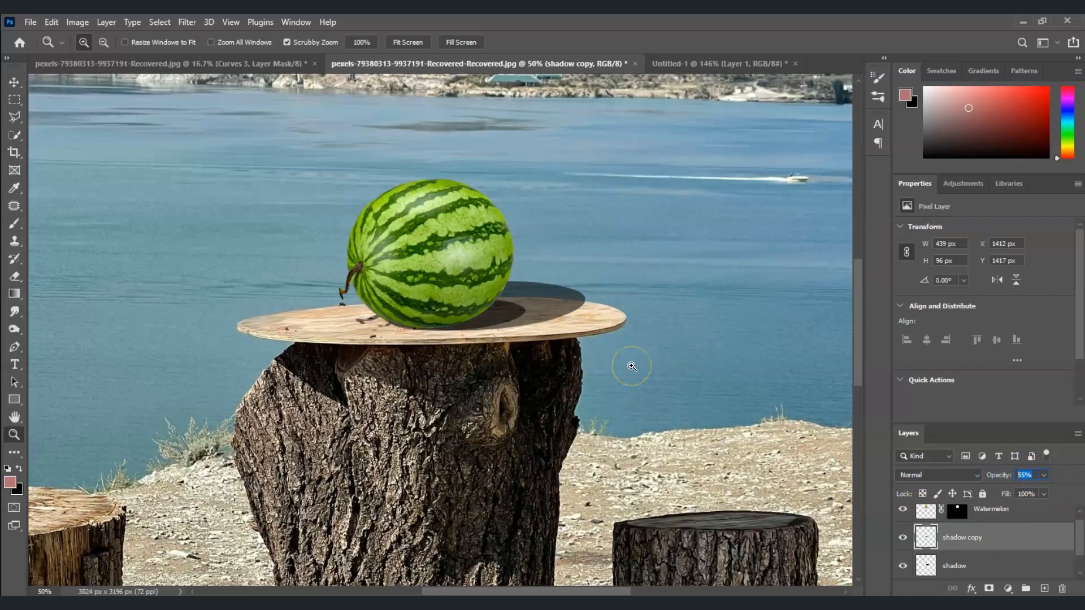
# Step: Set the smaller shadow copy's opacity to 40% and rename the layer Dark Shadow
pyautogui.write('40')
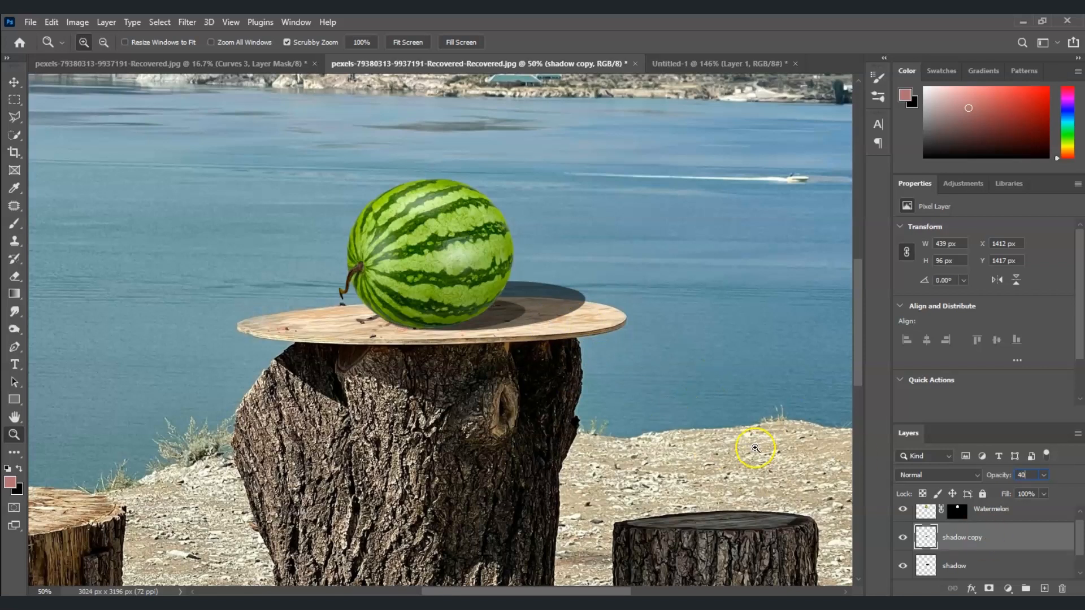
pyautogui.doubleClick(954, 535)
pyautogui.write('Dark Shadow')
# Step: Rename the larger, original shadow layer as Ligth Shadow
pyautogui.doubleClick(966, 565)
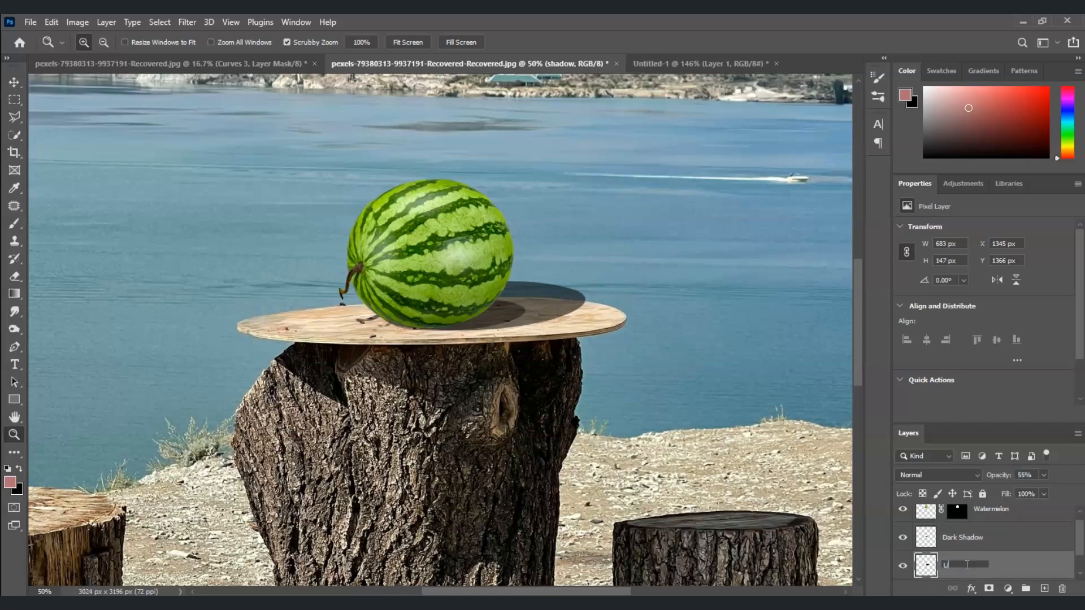
pyautogui.write('Ligth Shadow')
pyautogui.press('Return')
# Step: Apply a Gaussian Blur with a 10 pixel radius to the Dark Shadow layer
pyautogui.click(1019, 532)
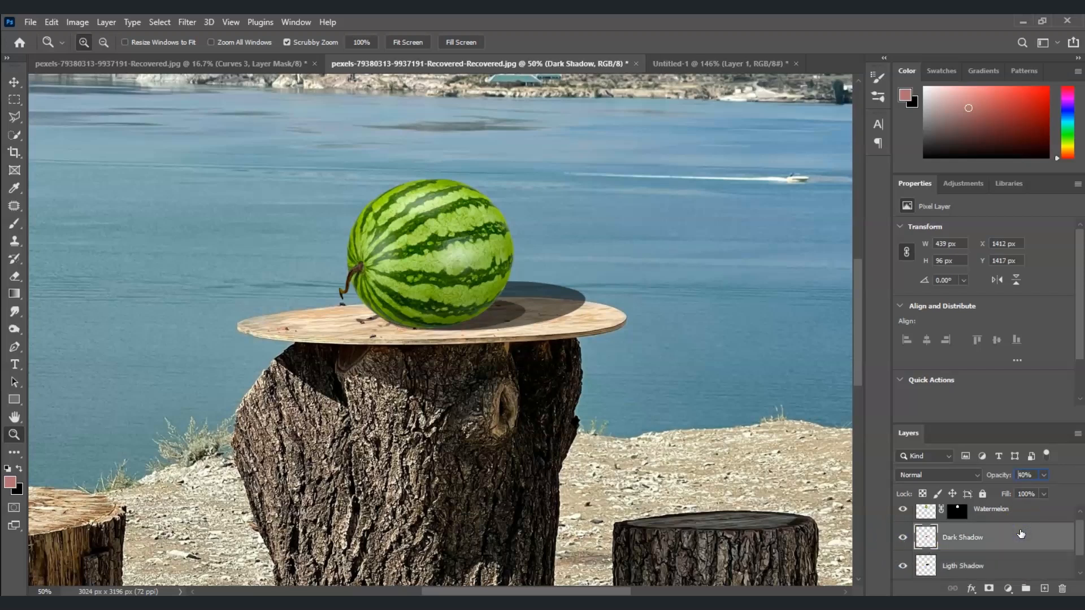
pyautogui.click(990, 545)
pyautogui.click(186, 23)
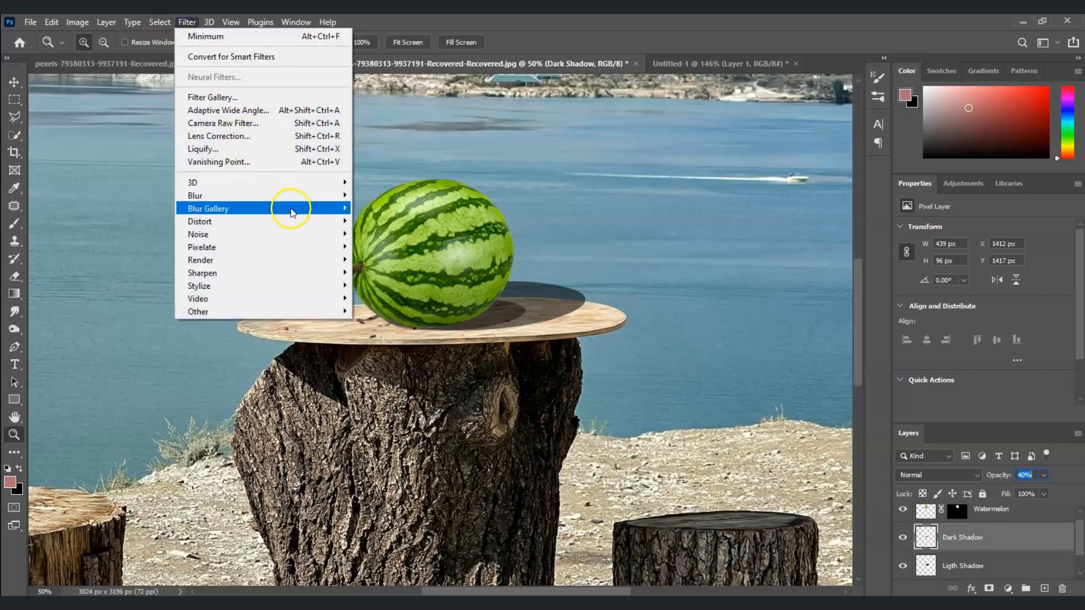
pyautogui.moveTo(290, 197)
pyautogui.click(412, 248)
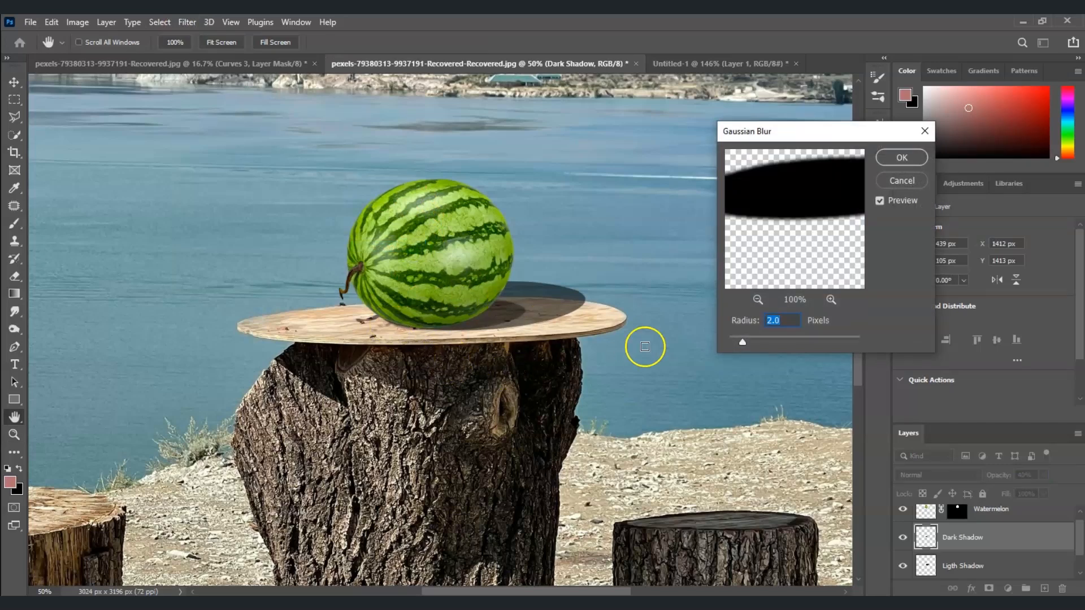
pyautogui.moveTo(743, 342); pyautogui.dragTo(779, 343)
pyautogui.doubleClick(779, 322)
pyautogui.write('10')
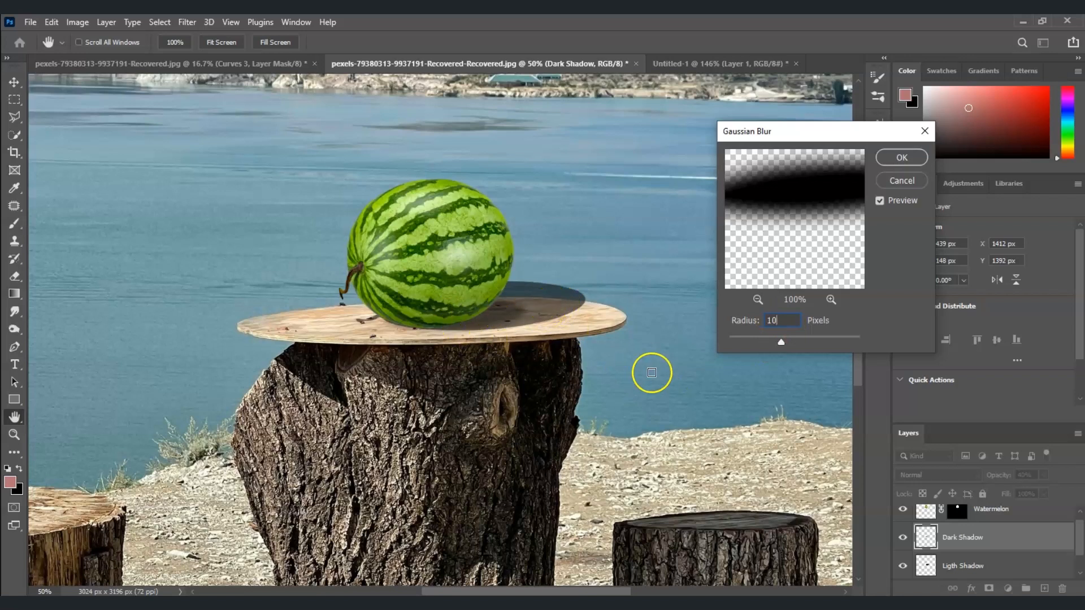
pyautogui.click(883, 170)
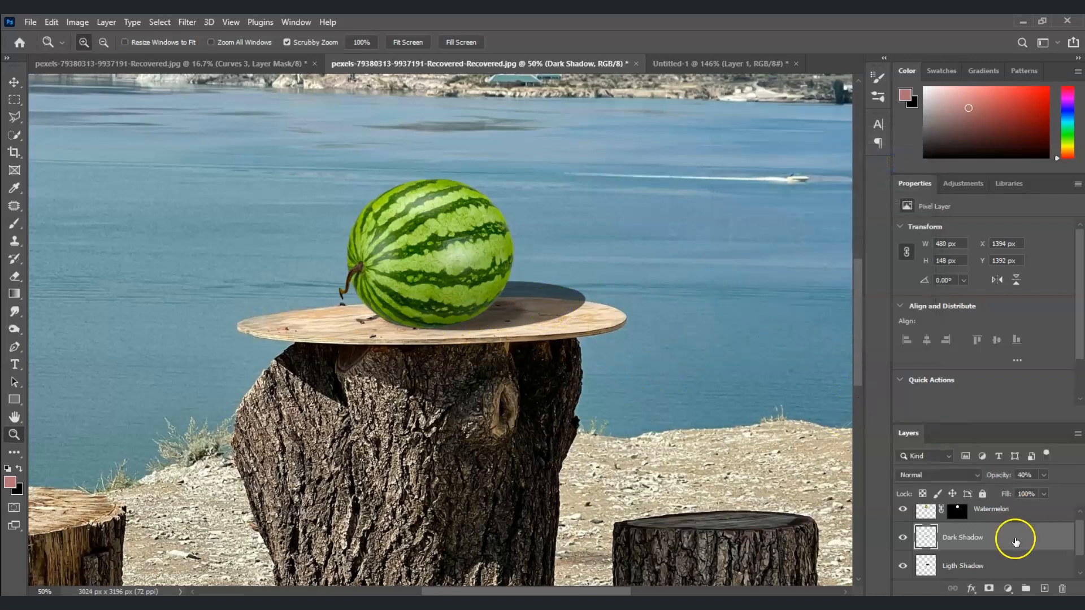
# Step: Apply a Gaussian Blur with a 5 pixel radius to the Ligth Shadow layer
pyautogui.click(992, 573)
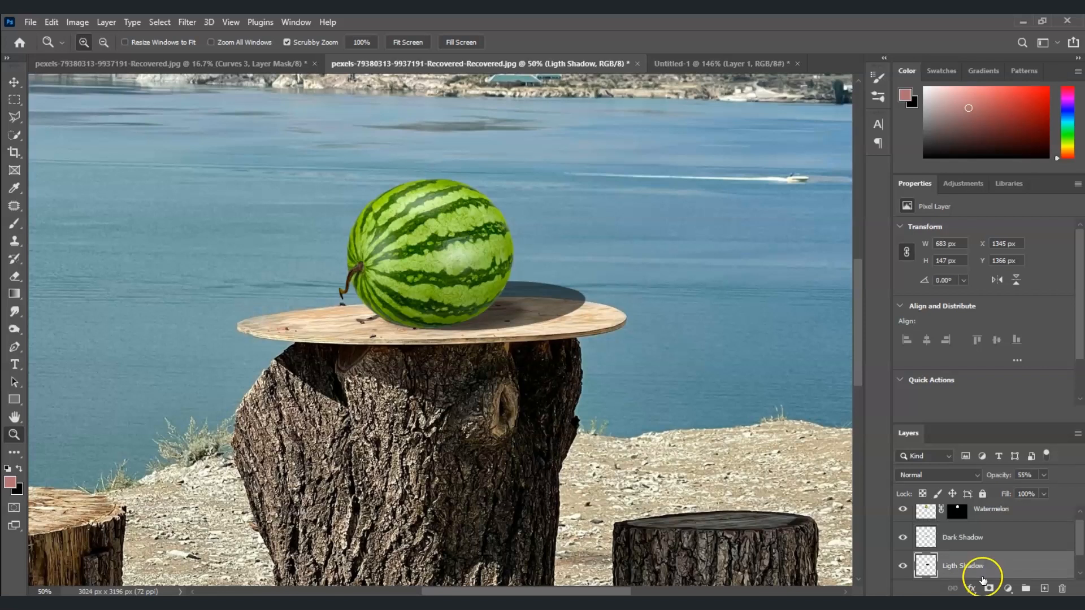
pyautogui.click(186, 21)
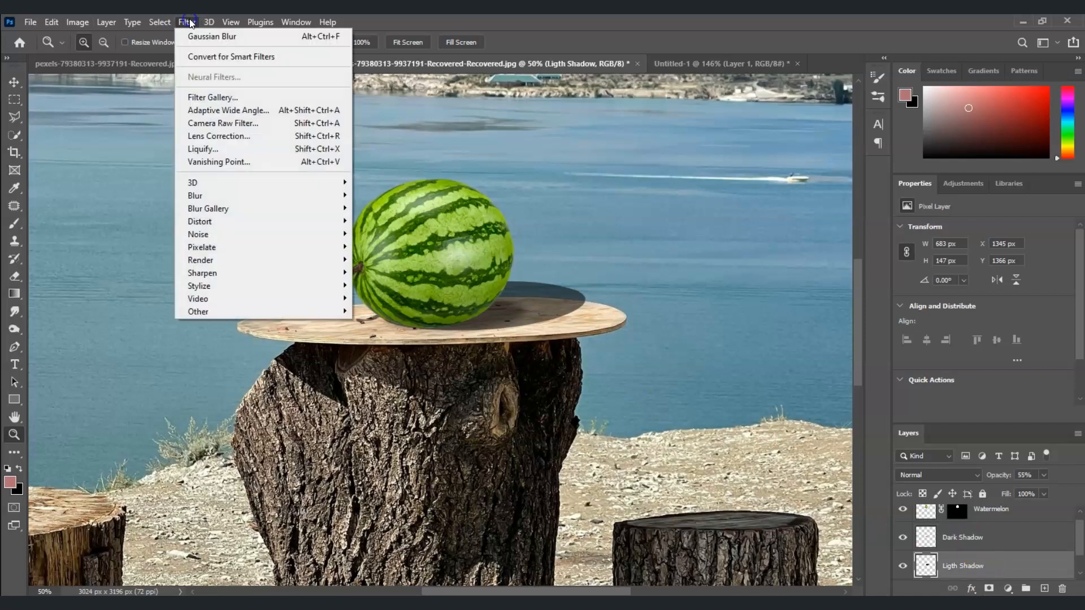
pyautogui.moveTo(266, 195)
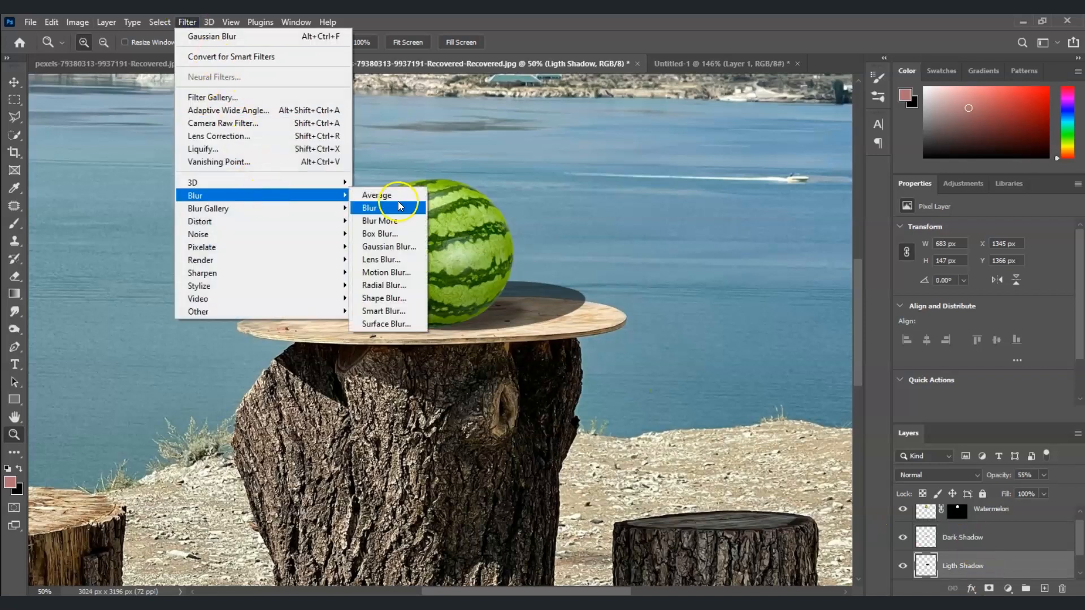
pyautogui.click(419, 247)
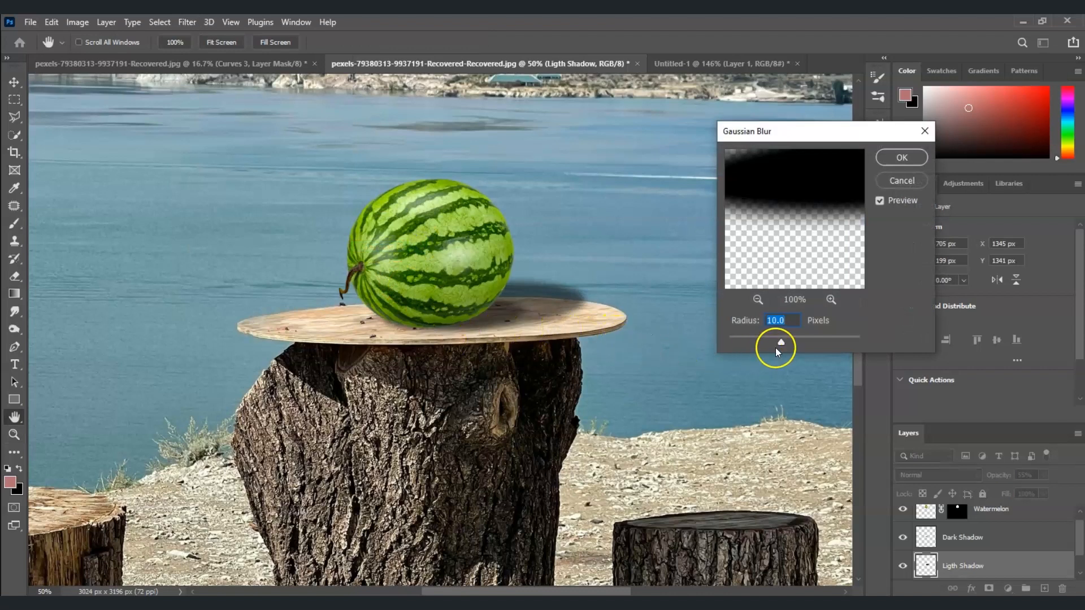
pyautogui.moveTo(781, 341); pyautogui.dragTo(764, 339)
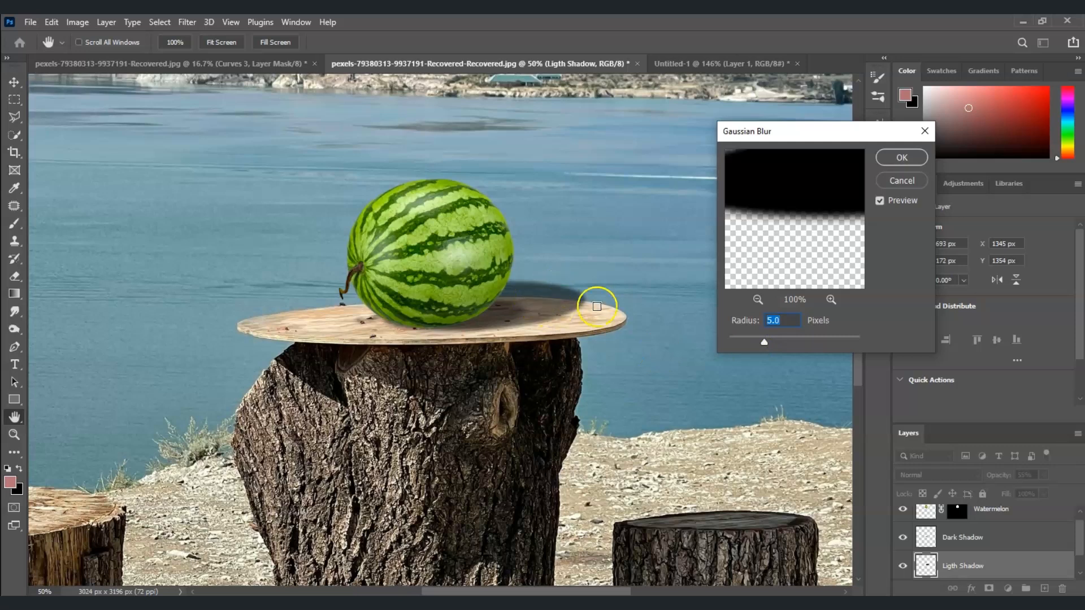
pyautogui.click(902, 158)
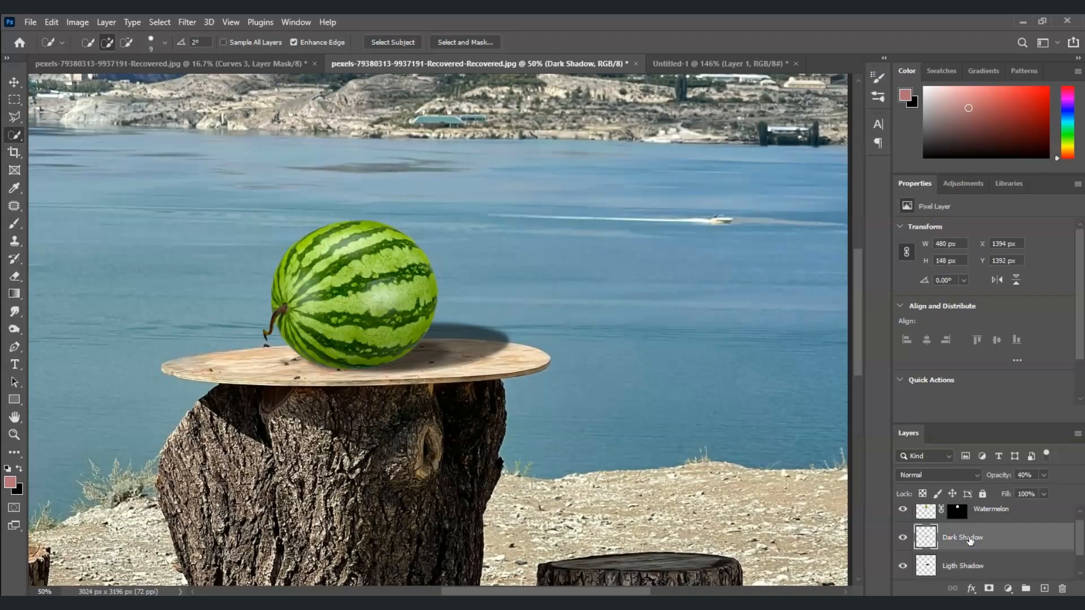
# Step: Merge the Dark Shadow and Ligth Shadow layers into a single shadow layer
pyautogui.keyDown('shift'); pyautogui.click(986, 571); pyautogui.keyUp('shift')
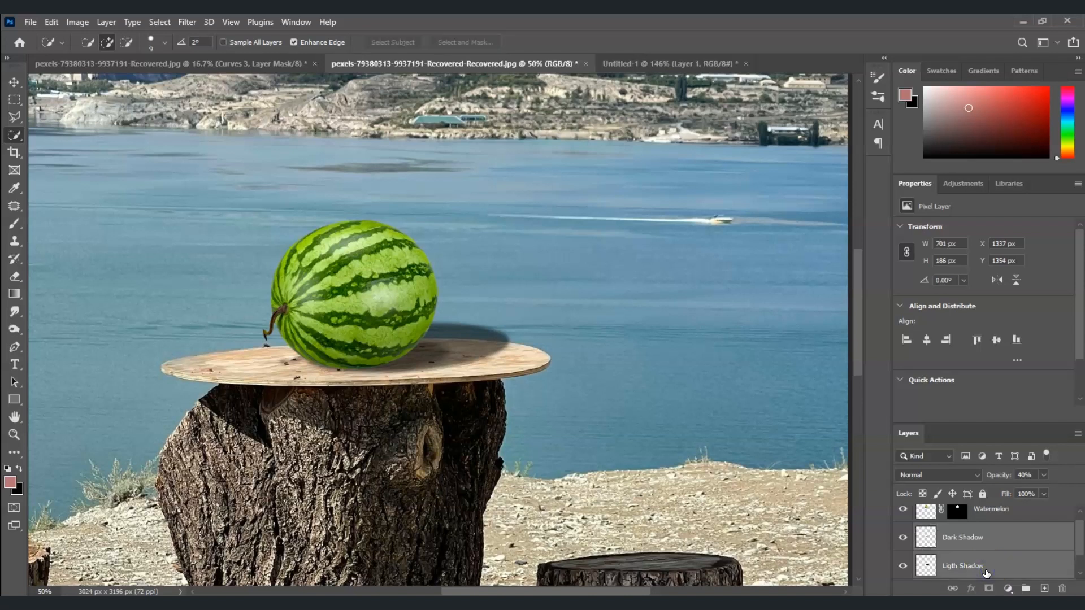
pyautogui.rightClick(986, 565)
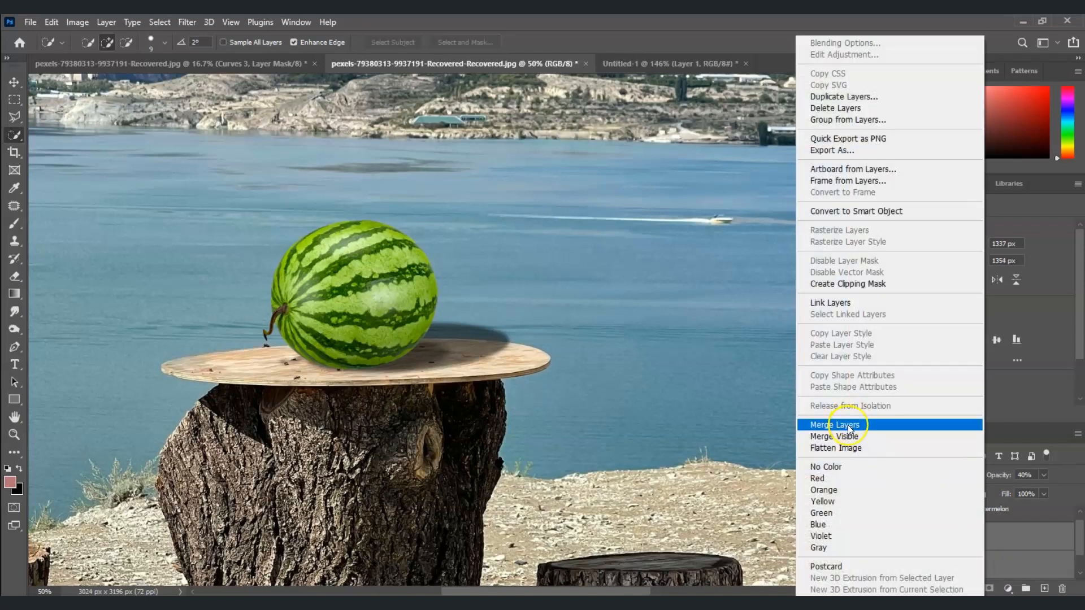
pyautogui.click(847, 425)
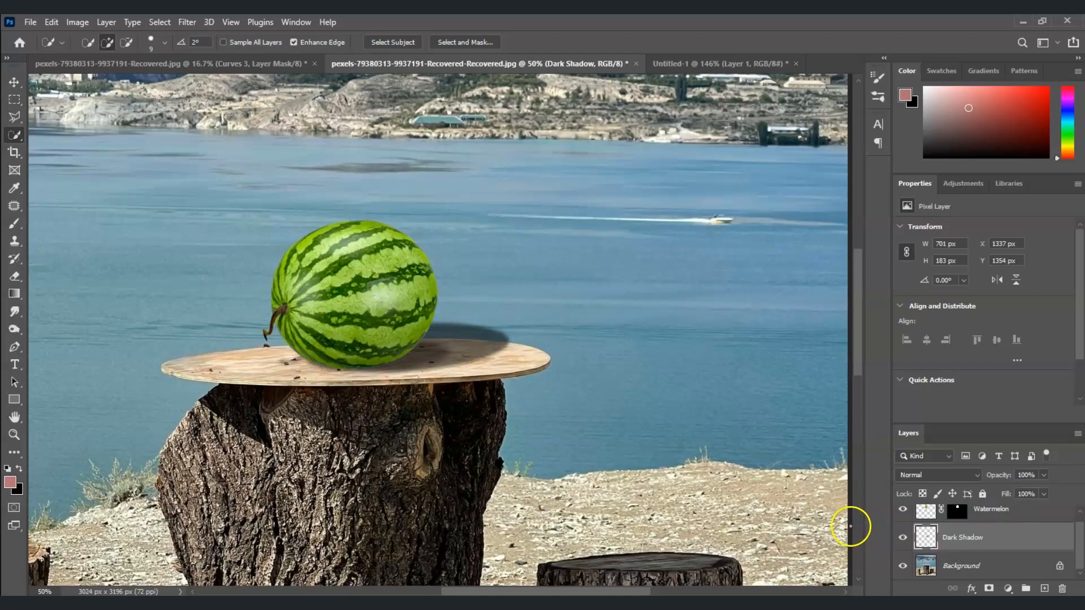
# Step: Select the round wooden tabletop on the Background layer with the Quick Selection tool
pyautogui.click(982, 565)
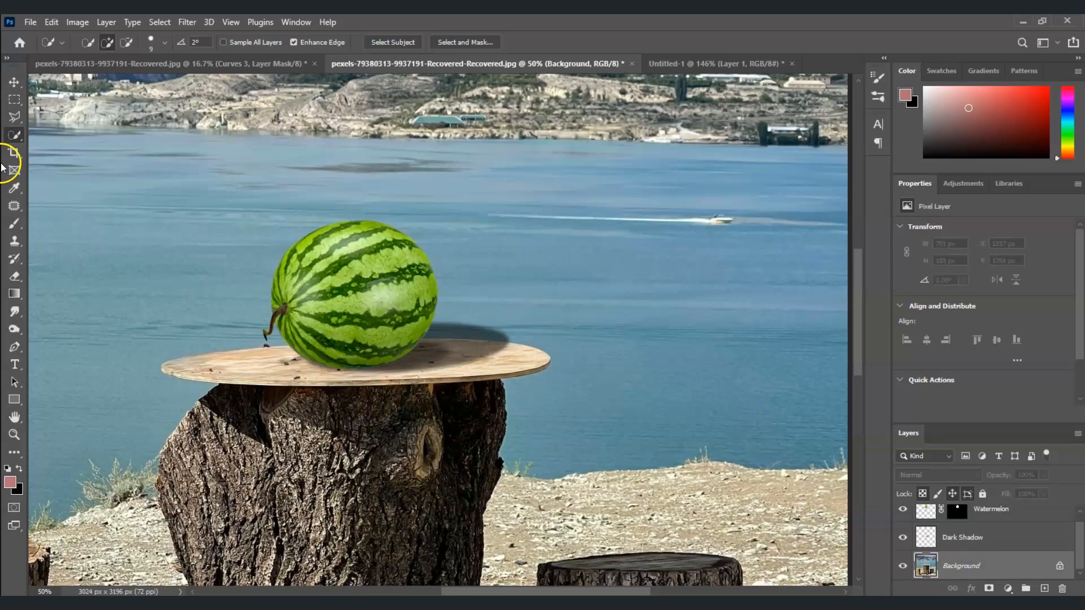
pyautogui.click(11, 138)
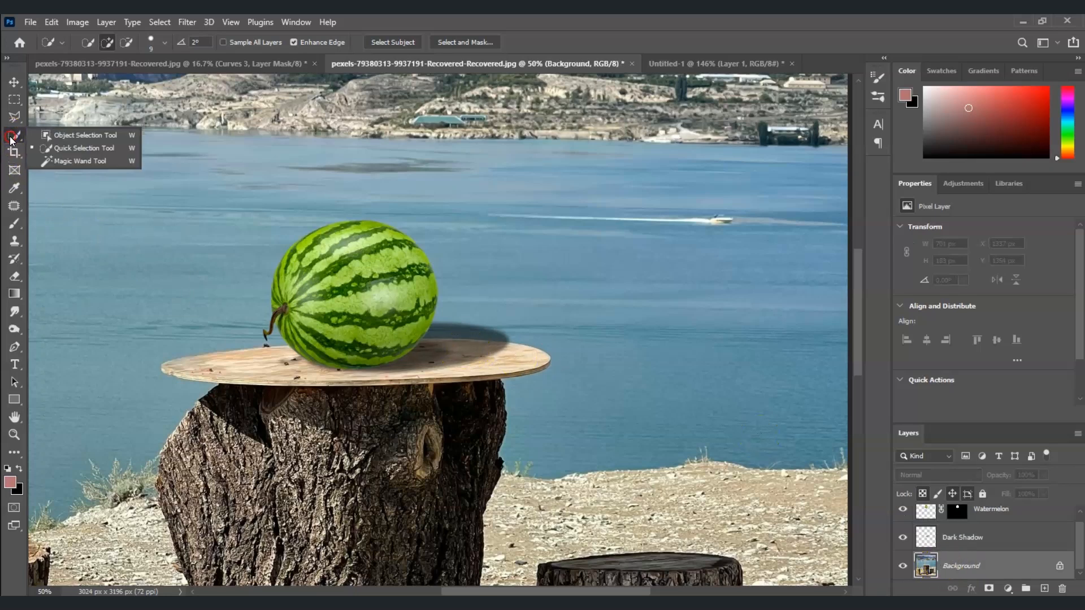
pyautogui.click(46, 148)
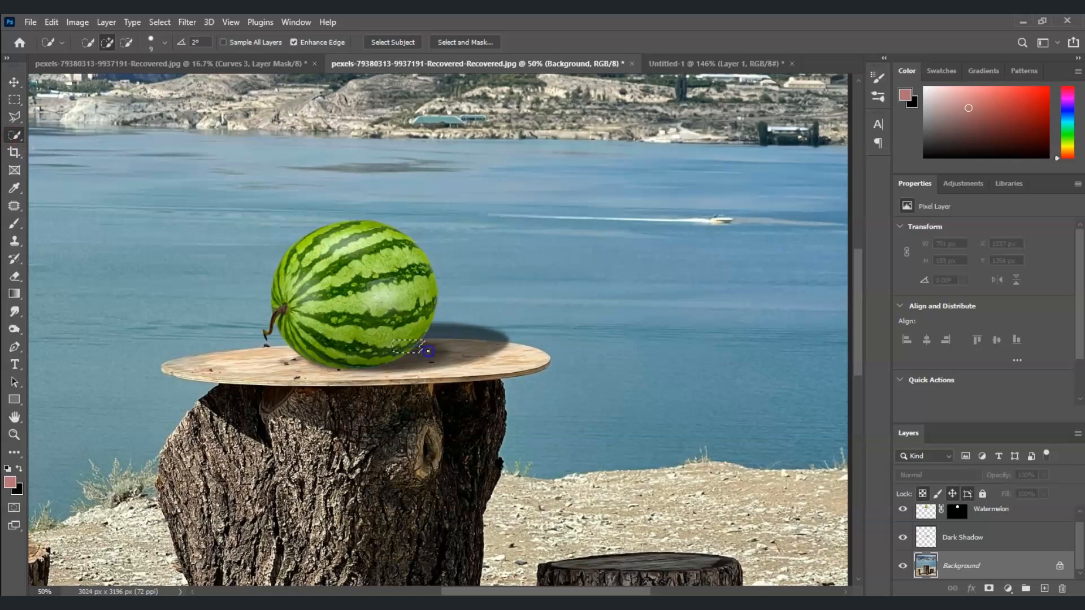
pyautogui.moveTo(515, 364); pyautogui.dragTo(319, 366)
# Step: Invert the tabletop selection, delete the part of the Dark Shadow layer outside the tabletop, and deselect
pyautogui.click(958, 536)
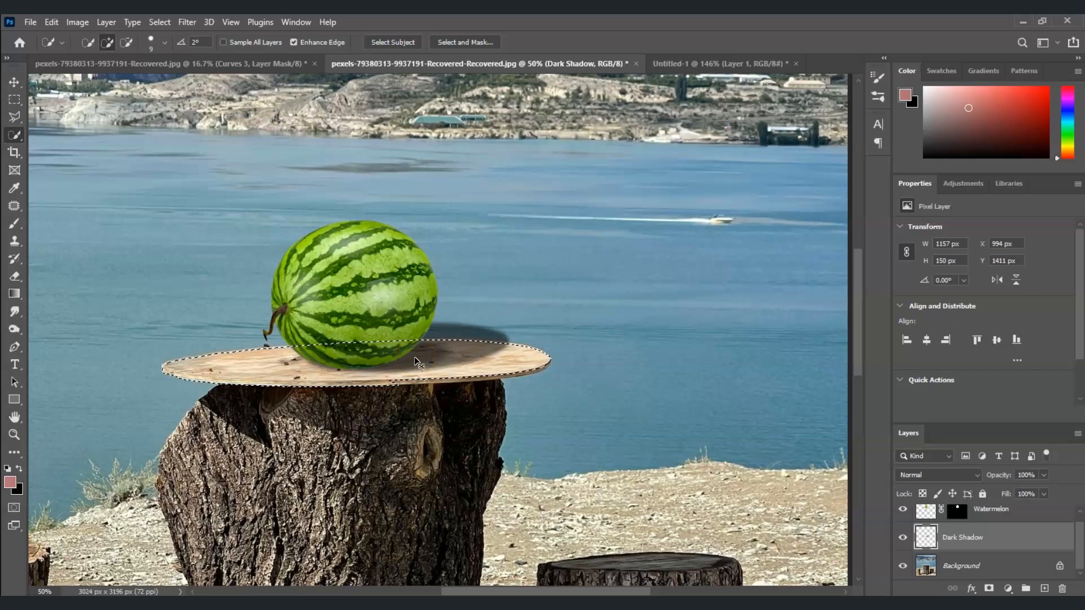
pyautogui.hotkey('ctrl', 'shift', 'i')
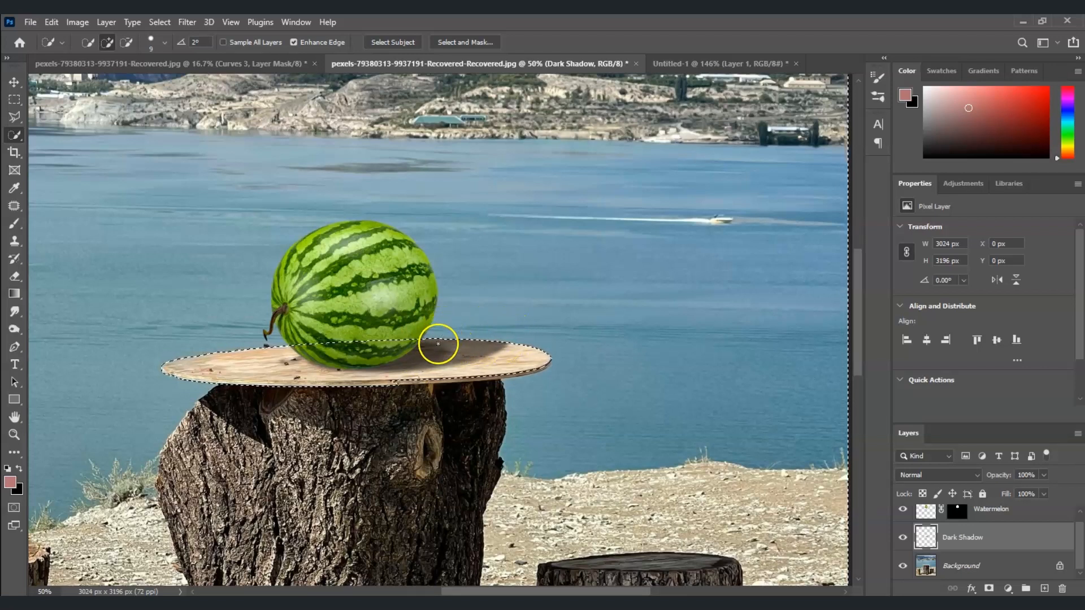
pyautogui.hotkey('ctrl', 'd')
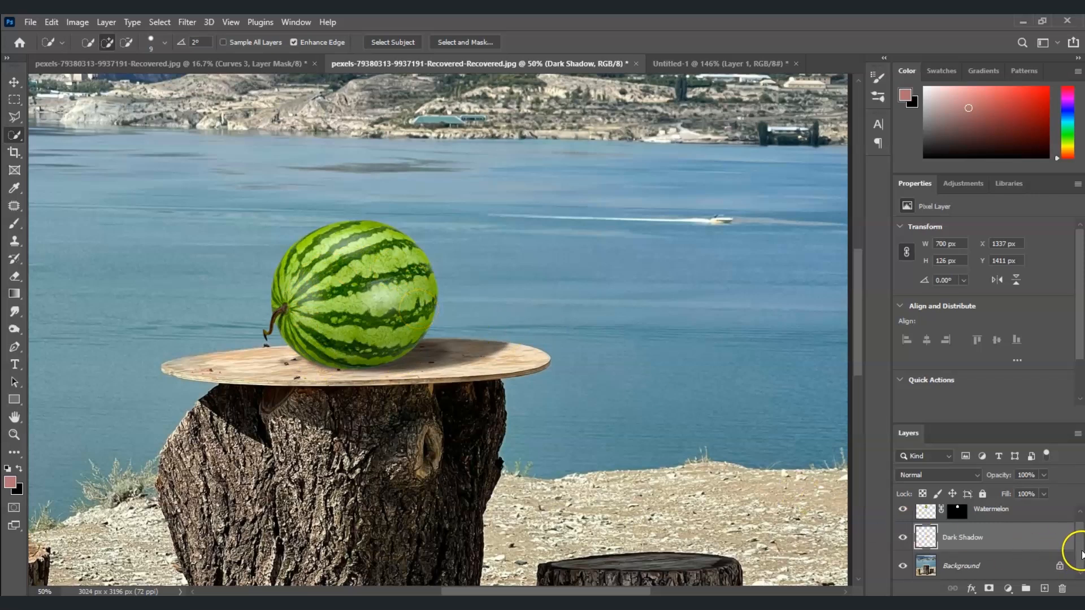
# Step: Add a Curves adjustment clipped to the Watermelon layer and pull the RGB curve's midpoint down to darken the fruit
pyautogui.scroll(1, 1071, 537)
pyautogui.click(998, 520)
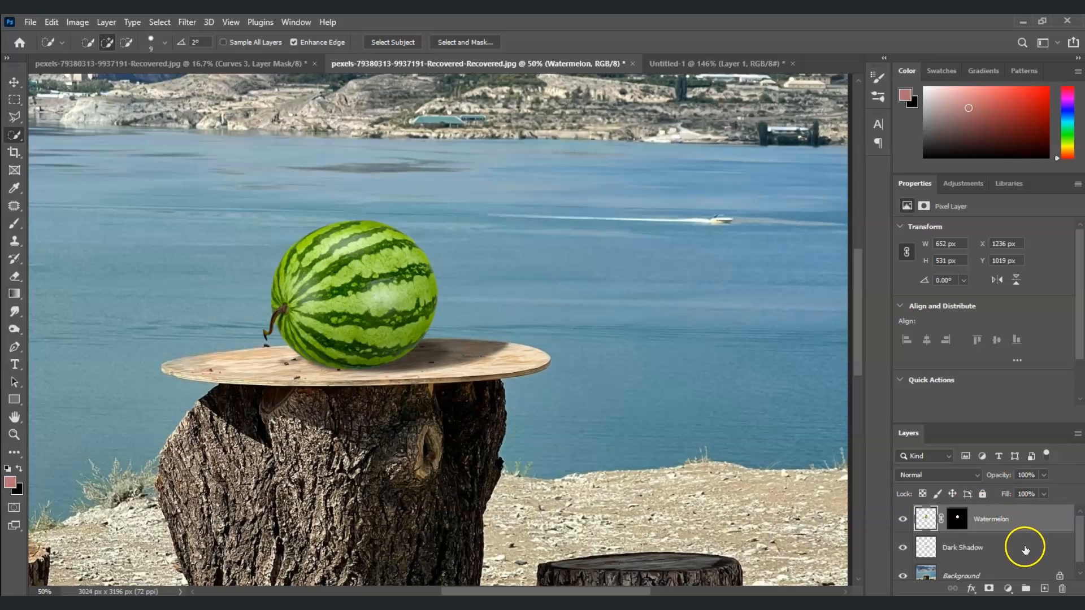
pyautogui.click(1008, 589)
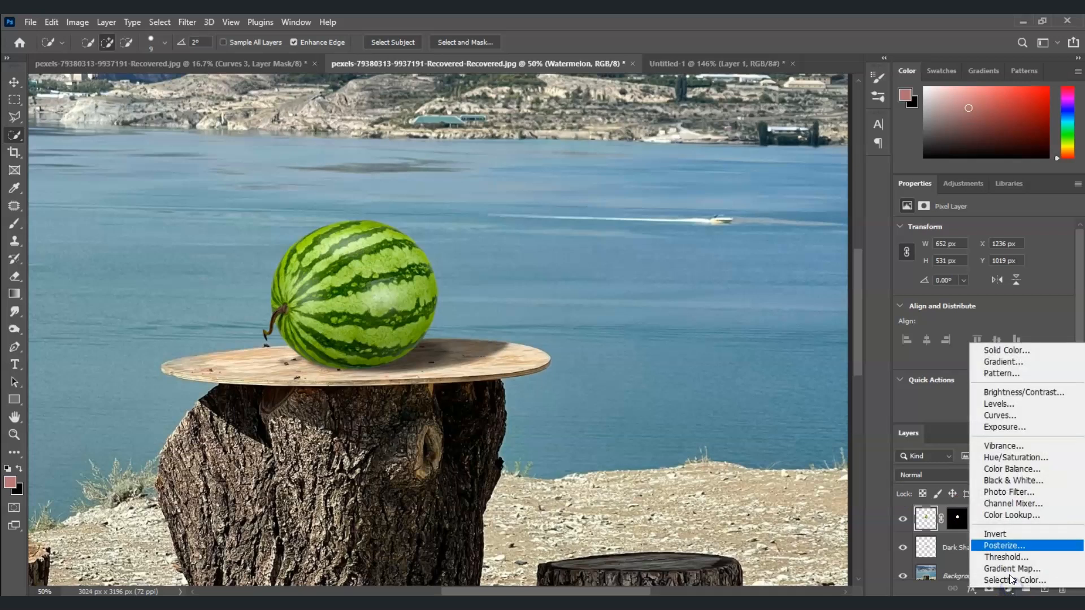
pyautogui.click(994, 416)
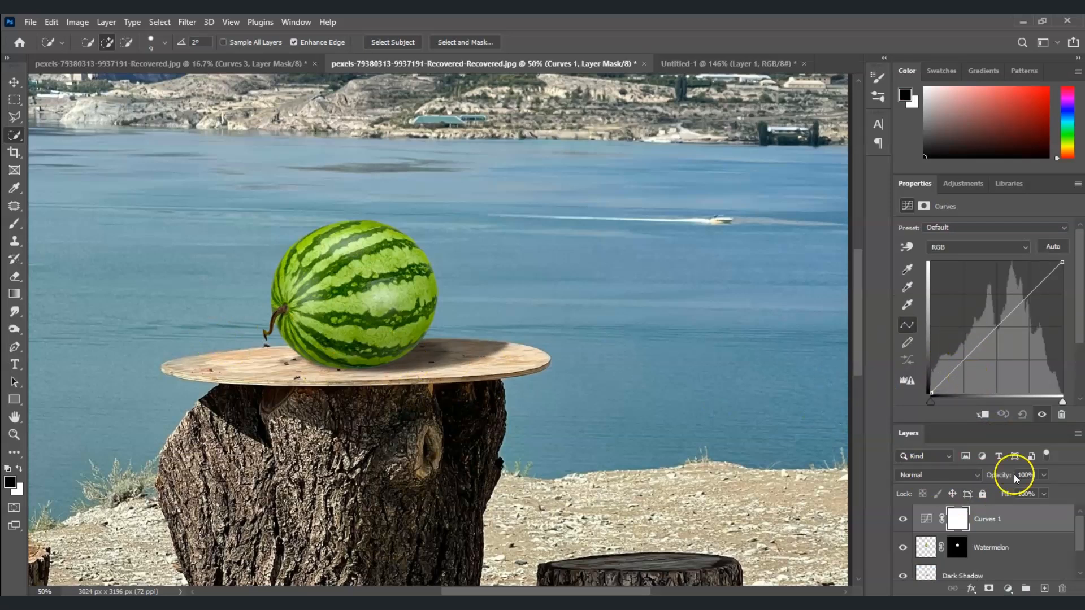
pyautogui.click(982, 417)
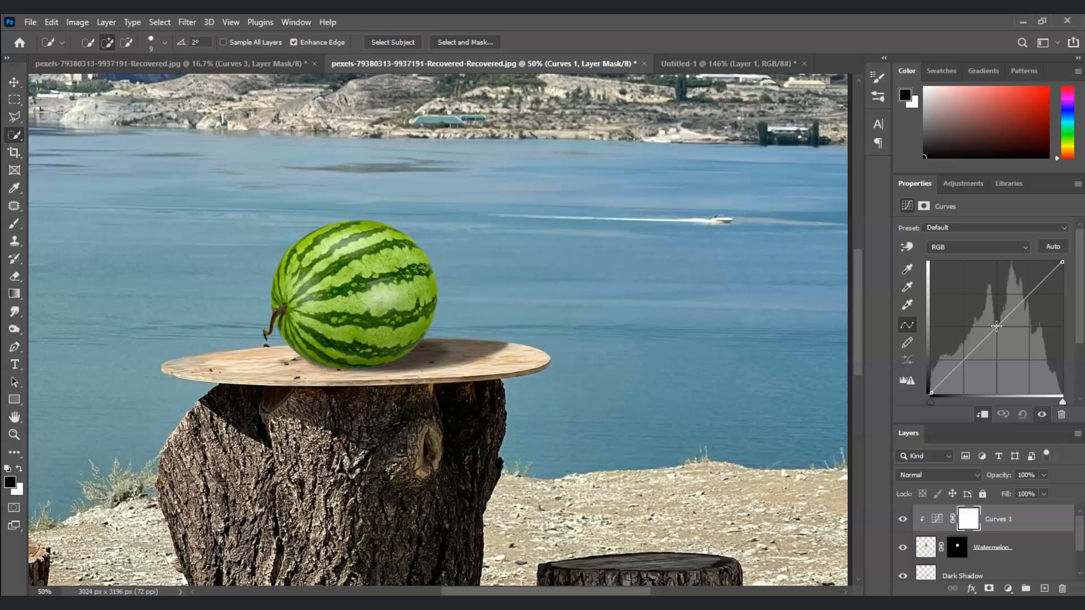
pyautogui.moveTo(997, 342)
pyautogui.mouseDown()
pyautogui.moveTo(995, 326)
pyautogui.moveTo(1010, 348)
pyautogui.mouseUp()
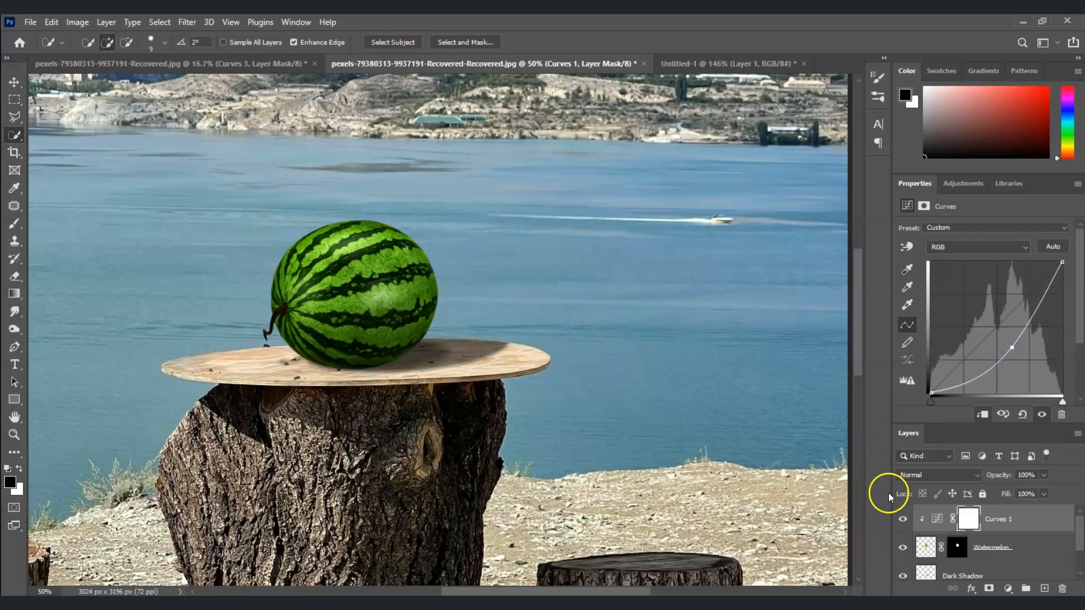
# Step: Invert the Curves 1 layer mask to black so the darkening is hidden
pyautogui.click(968, 521)
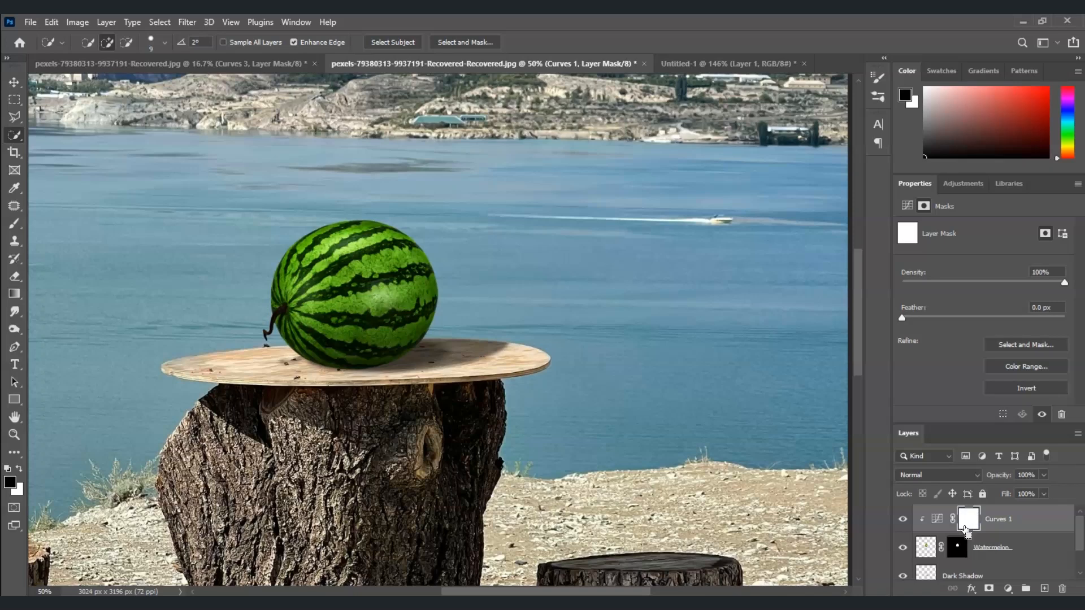
pyautogui.hotkey('ctrl', 'i')
pyautogui.click(967, 518)
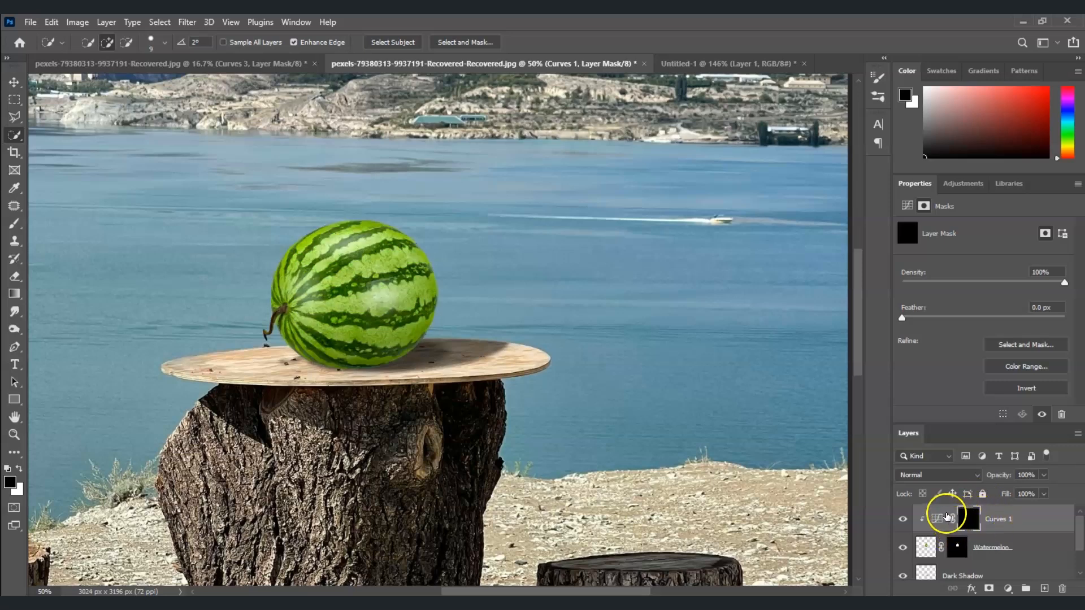
# Step: Paint white on the Curves 1 mask along the watermelon's lower-right edge with a Soft Round brush at 80% opacity
pyautogui.click(14, 224)
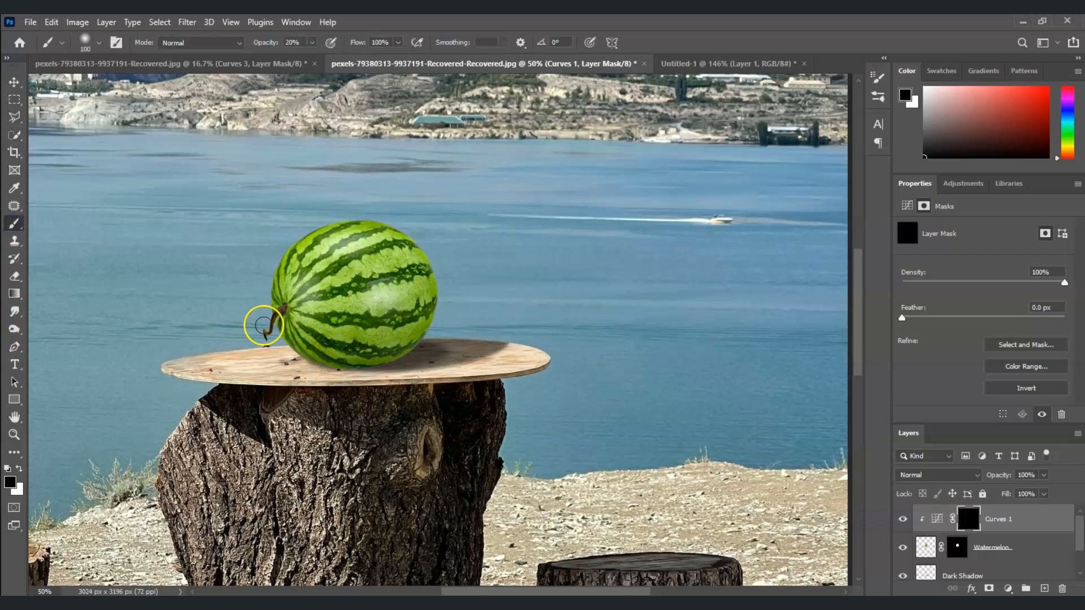
pyautogui.click(302, 45)
pyautogui.write('8')
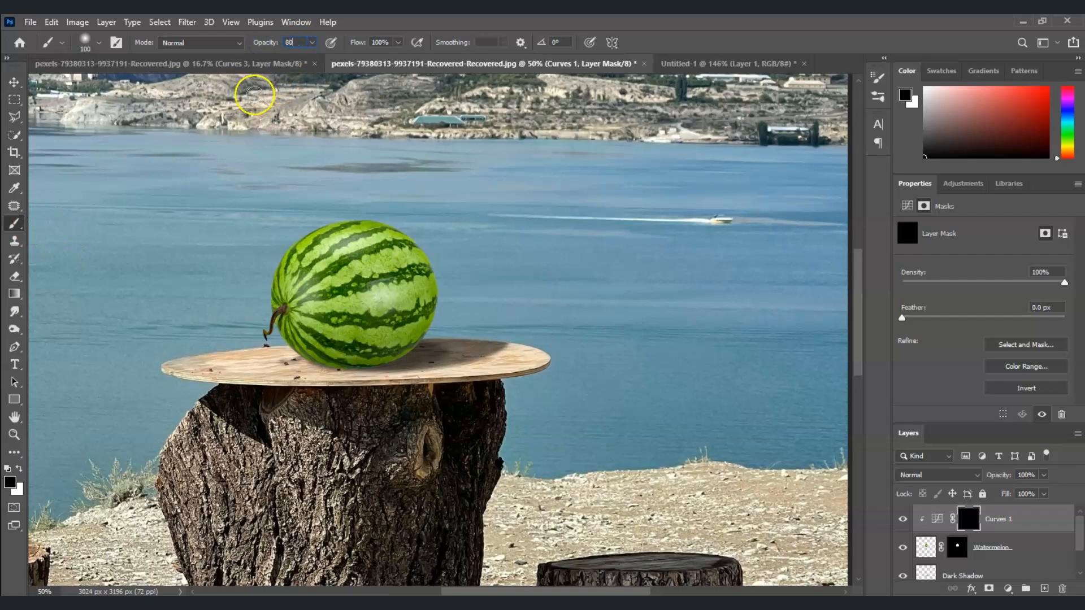
pyautogui.click(97, 42)
pyautogui.click(93, 242)
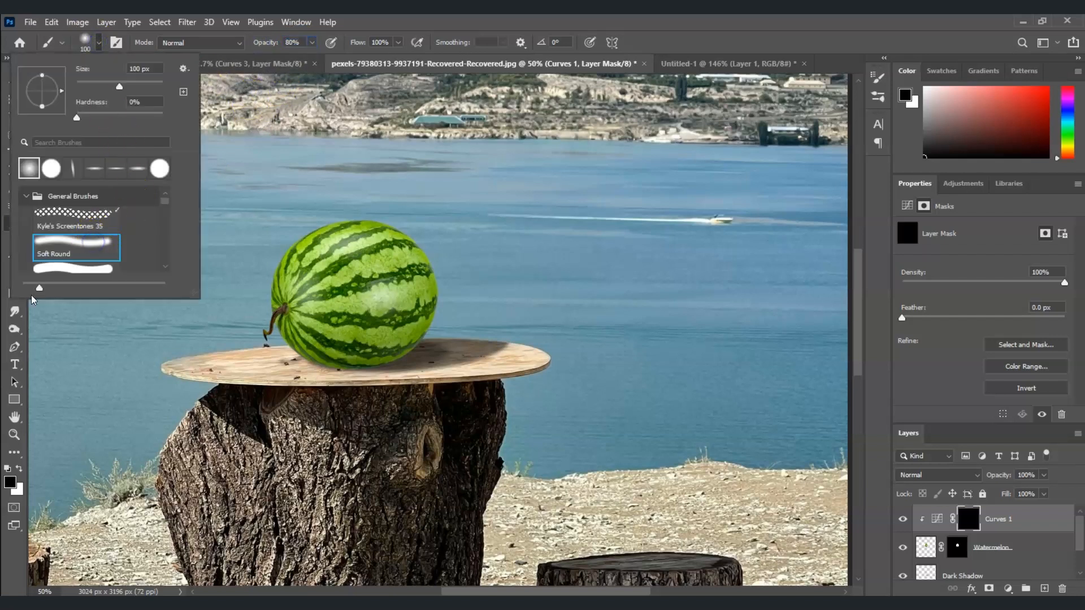
pyautogui.click(19, 469)
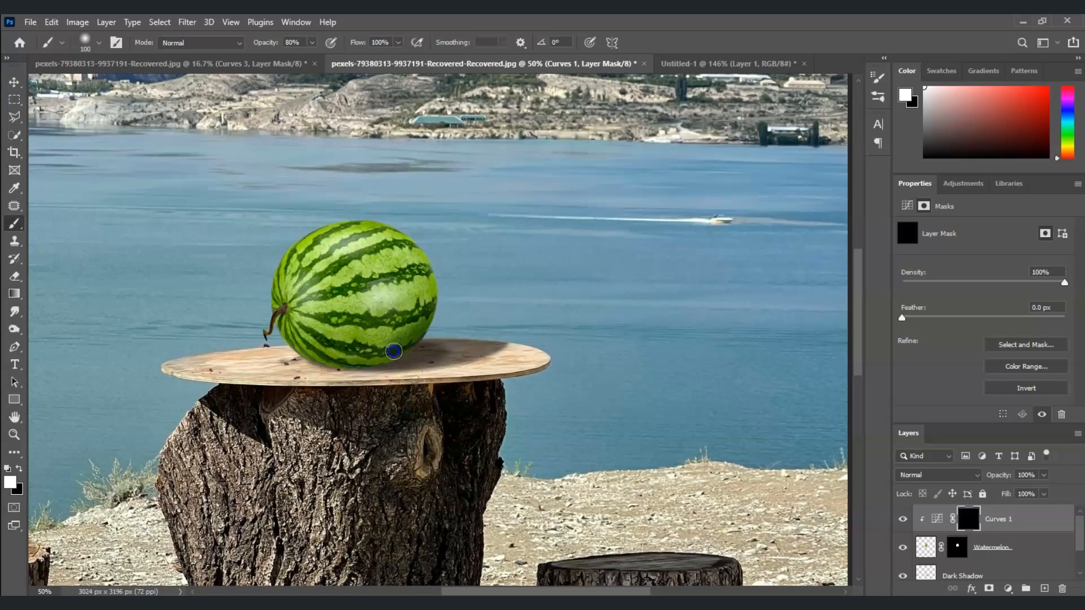
pyautogui.click(406, 351)
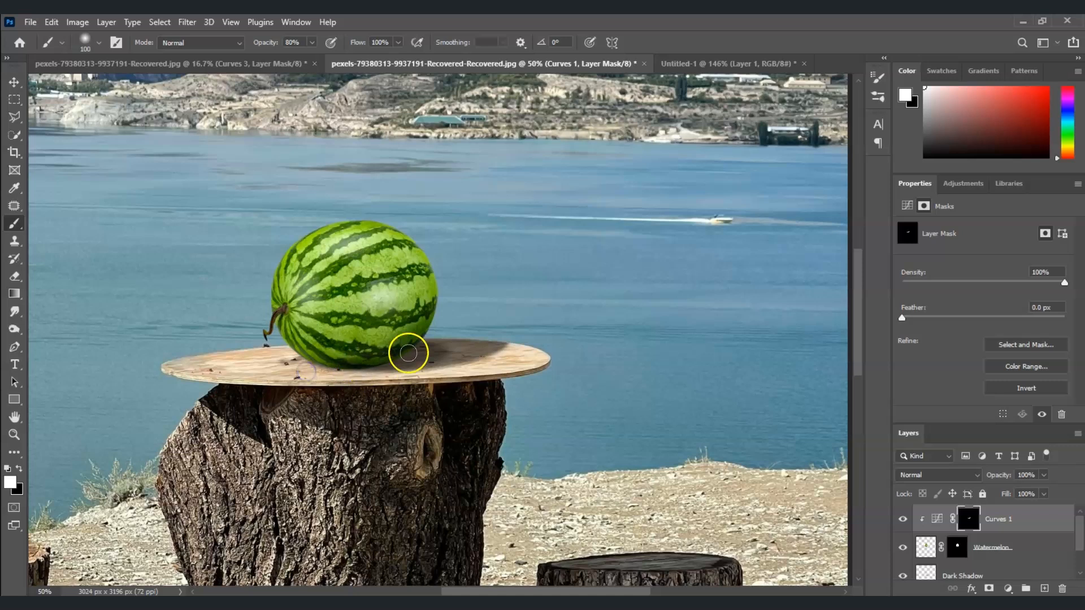
pyautogui.click(438, 312)
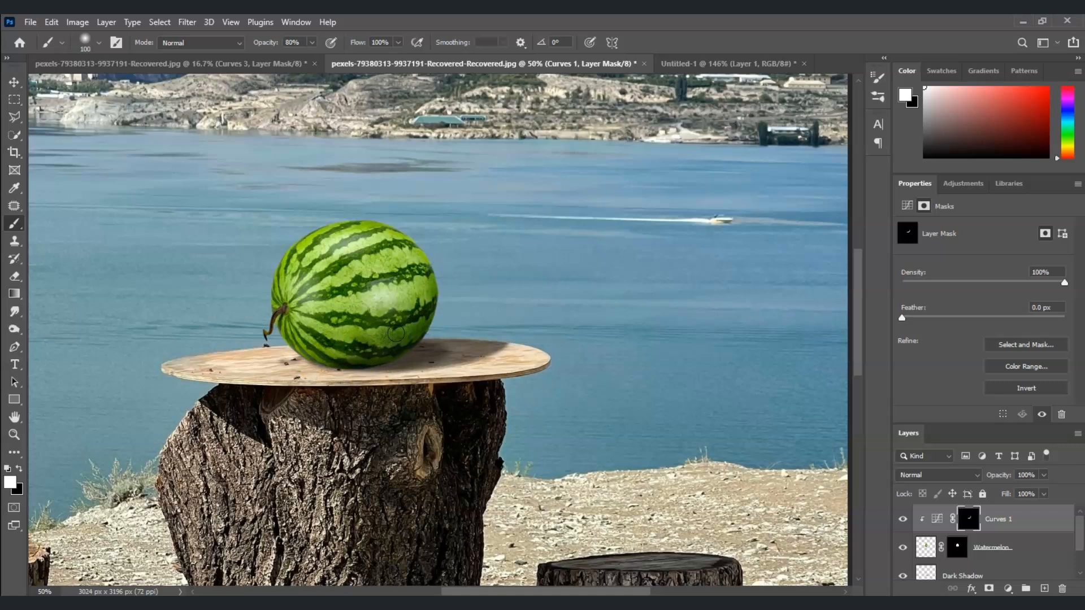
# Step: Lower the brush opacity to 40% and paint softer shading on the mask across the watermelon's lower part
pyautogui.click(310, 50)
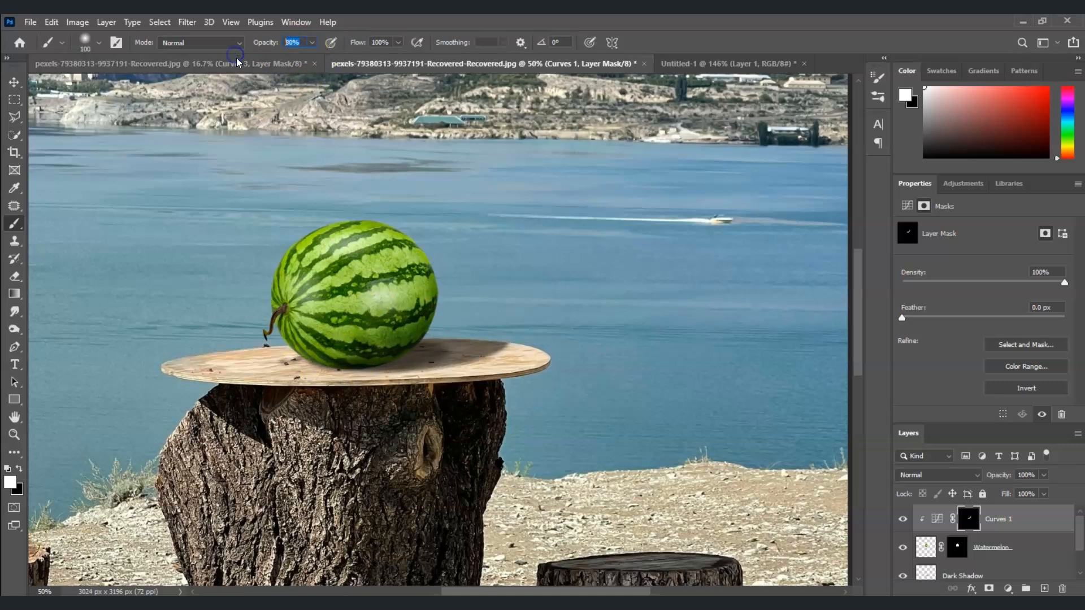
pyautogui.write('04')
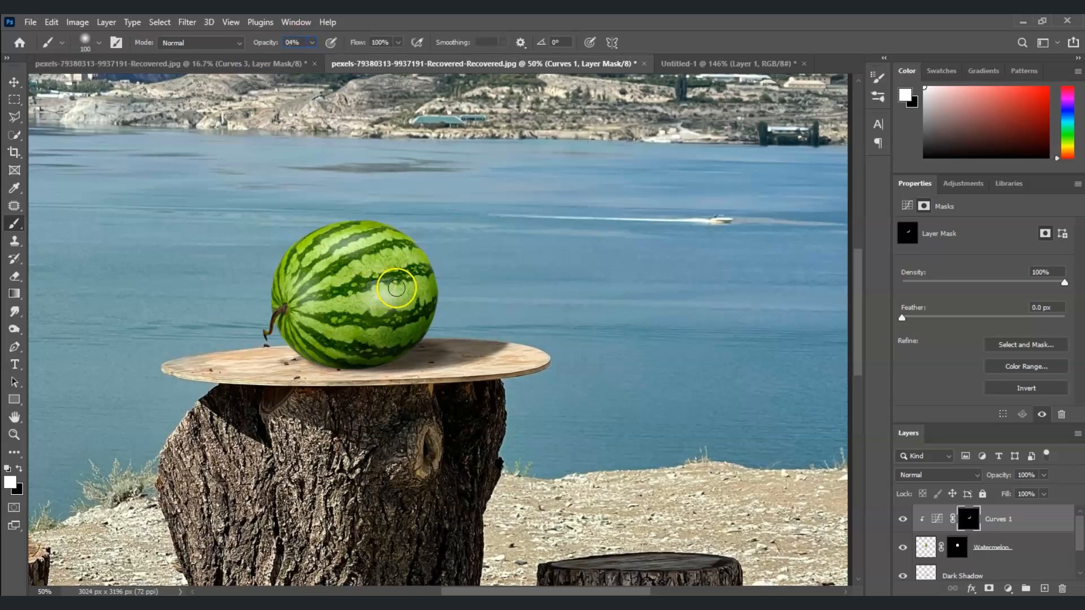
pyautogui.moveTo(319, 344); pyautogui.dragTo(363, 343)
pyautogui.press('4')
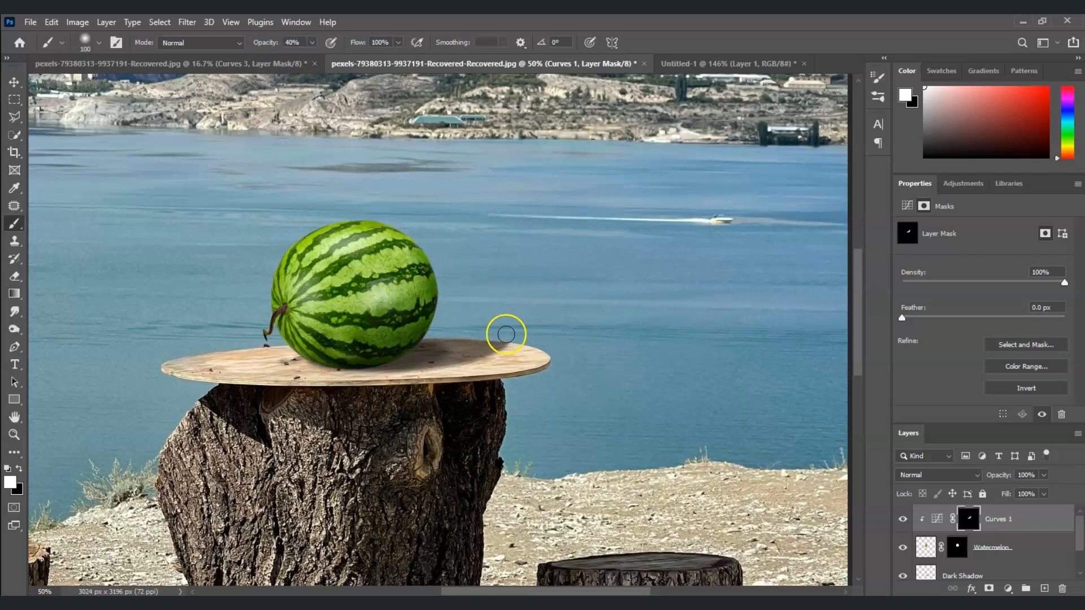
# Step: Rename the Curves 1 layer as shadow curve
pyautogui.doubleClick(998, 518)
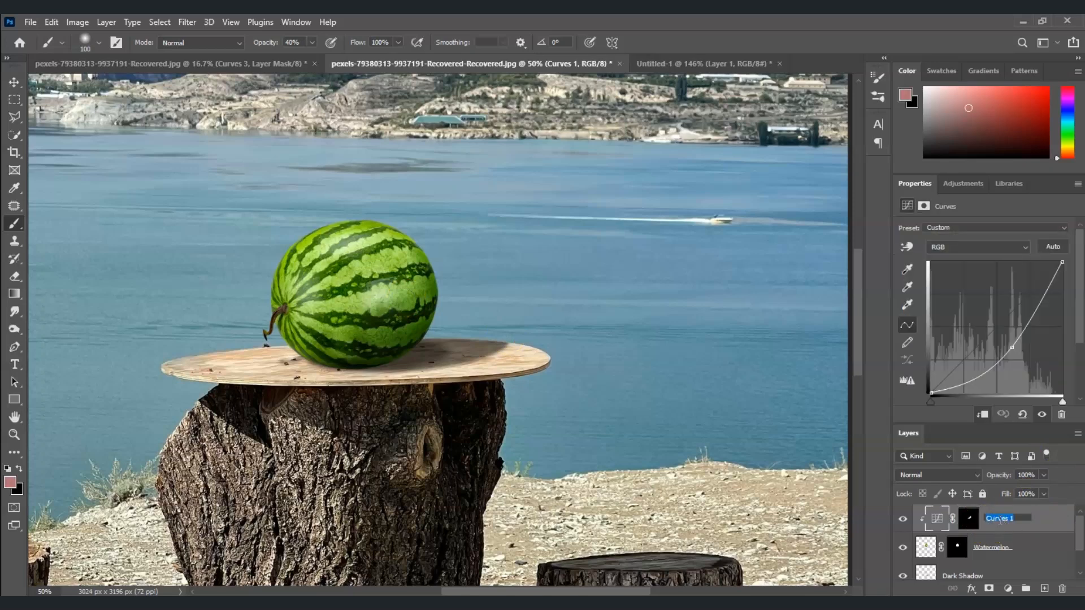
pyautogui.write('shadow curve')
pyautogui.press('Return')
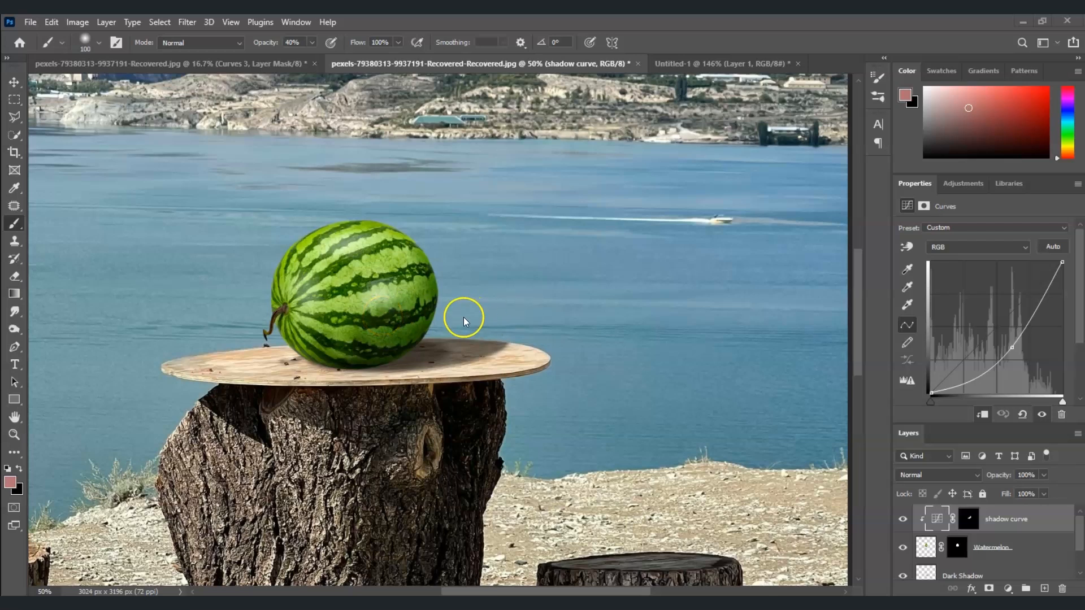
# Step: Add a Curves adjustment named midtone curves, clipped to the watermelon, with its midpoint raised slightly to brighten the midtones
pyautogui.click(1009, 589)
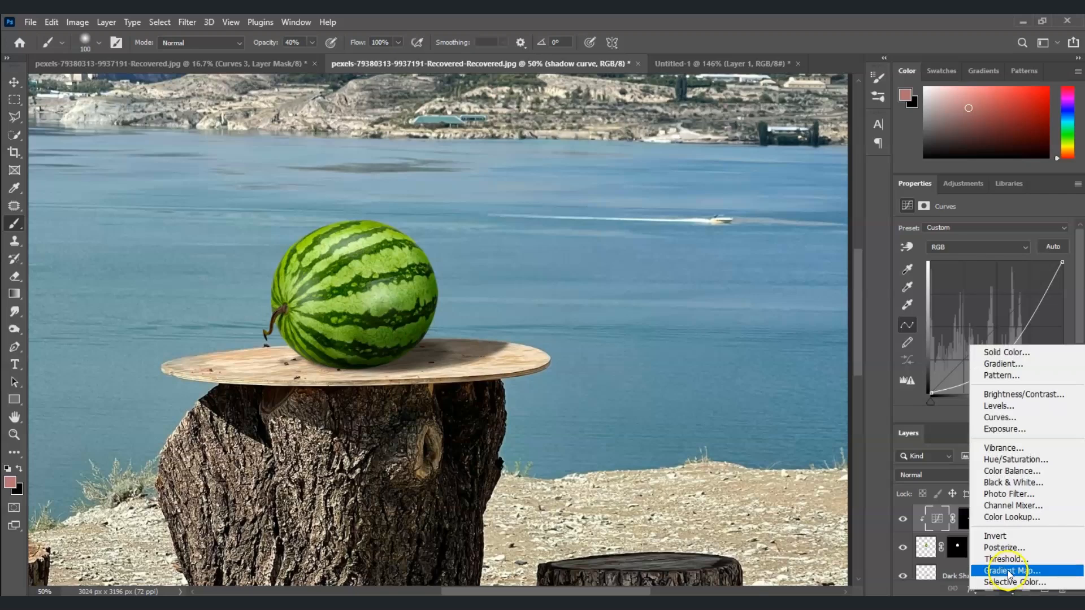
pyautogui.click(1001, 417)
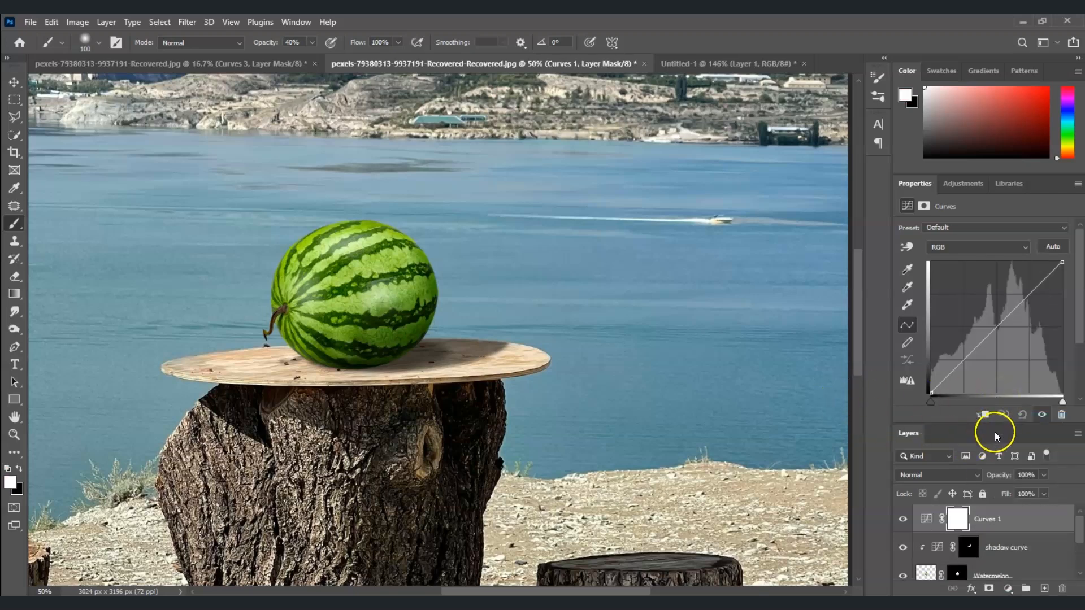
pyautogui.click(983, 416)
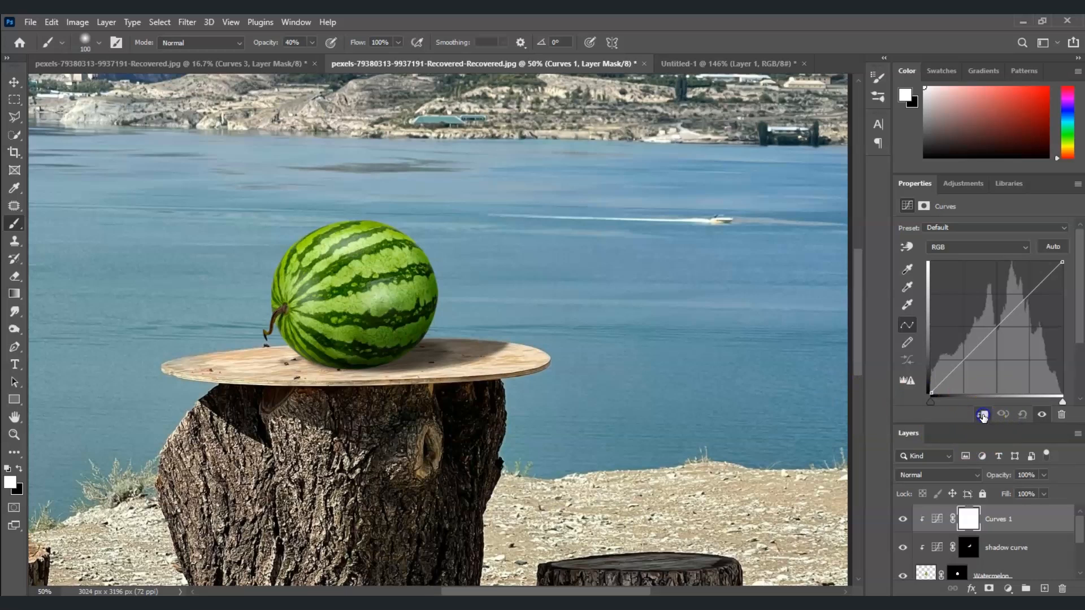
pyautogui.click(997, 326)
pyautogui.moveTo(997, 327); pyautogui.dragTo(989, 325)
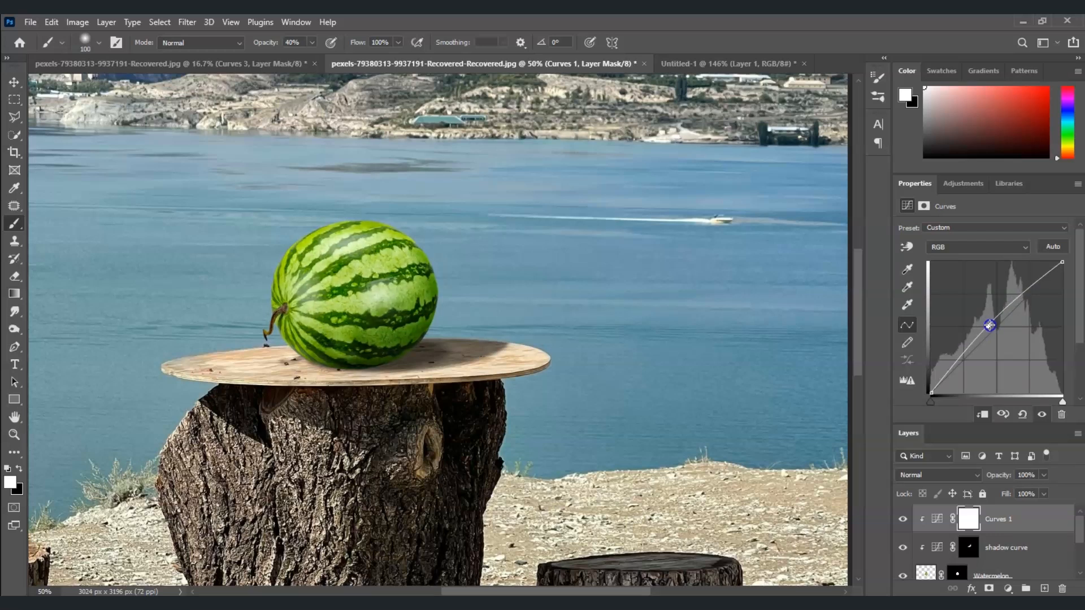
pyautogui.doubleClick(997, 518)
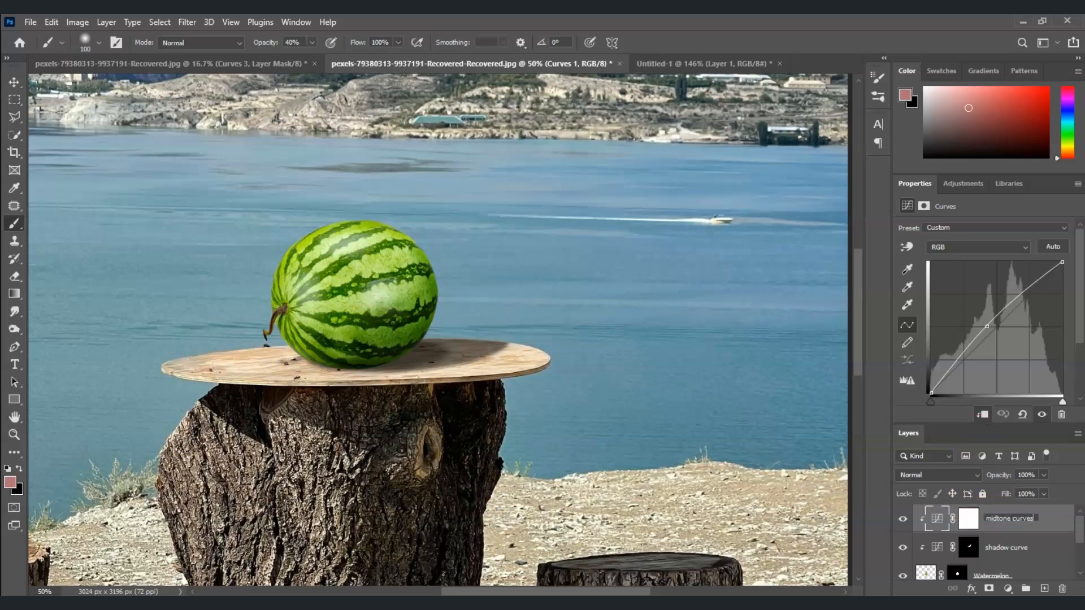
pyautogui.press('Return')
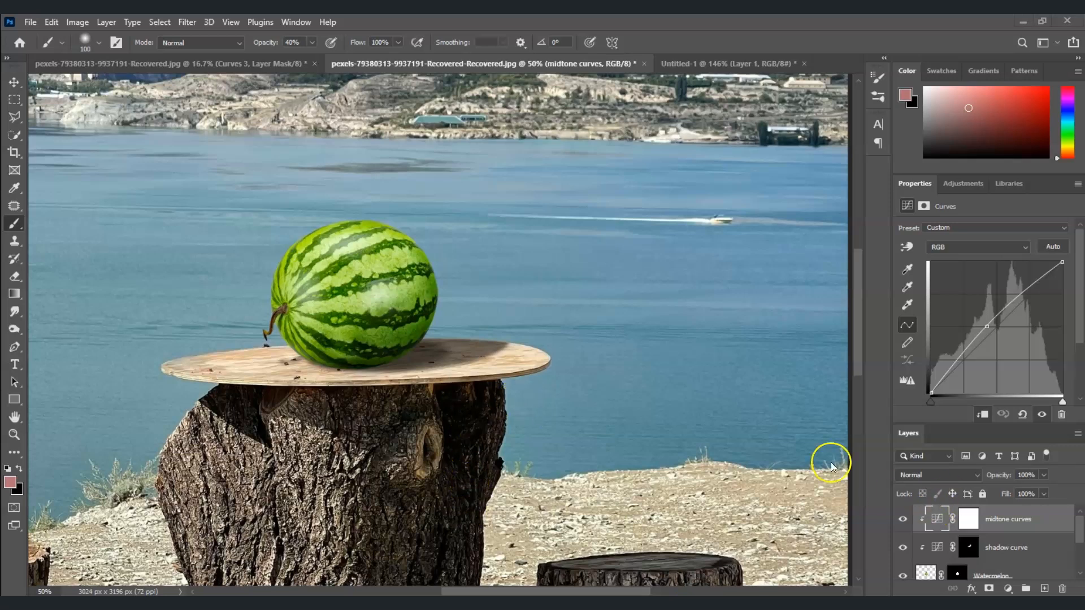
# Step: Add another Curves adjustment clipped to the watermelon and bend its curve well upward for a strong brightening
pyautogui.click(1010, 589)
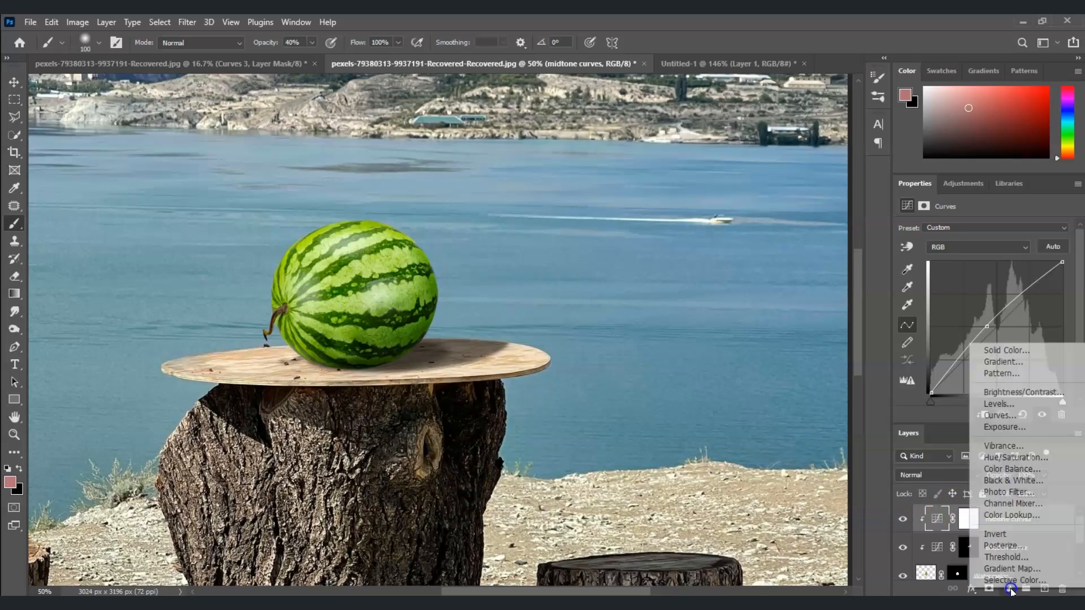
pyautogui.click(994, 414)
pyautogui.click(980, 415)
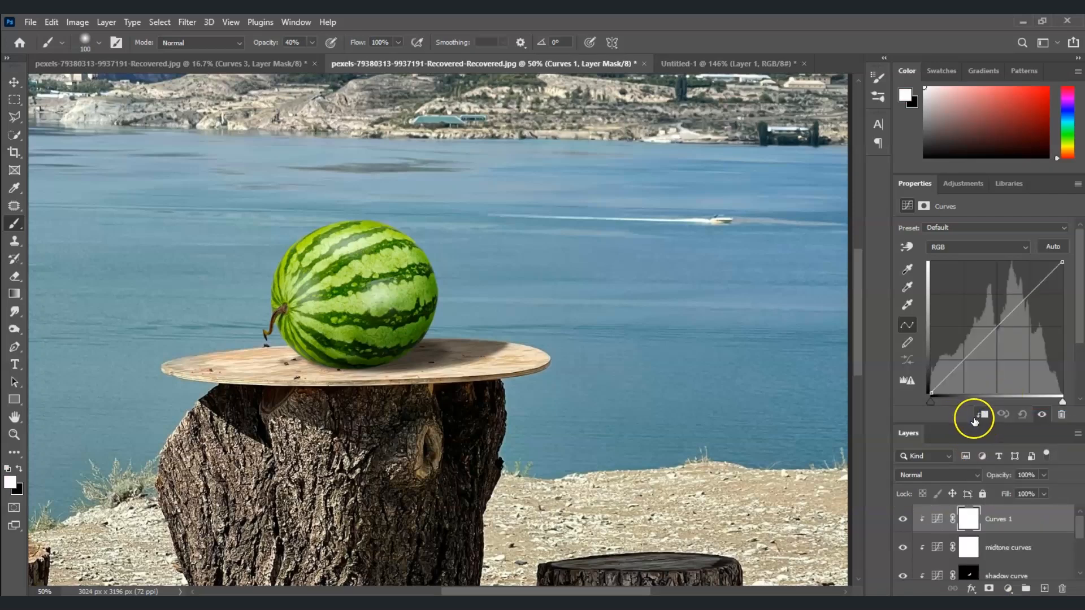
pyautogui.click(997, 327)
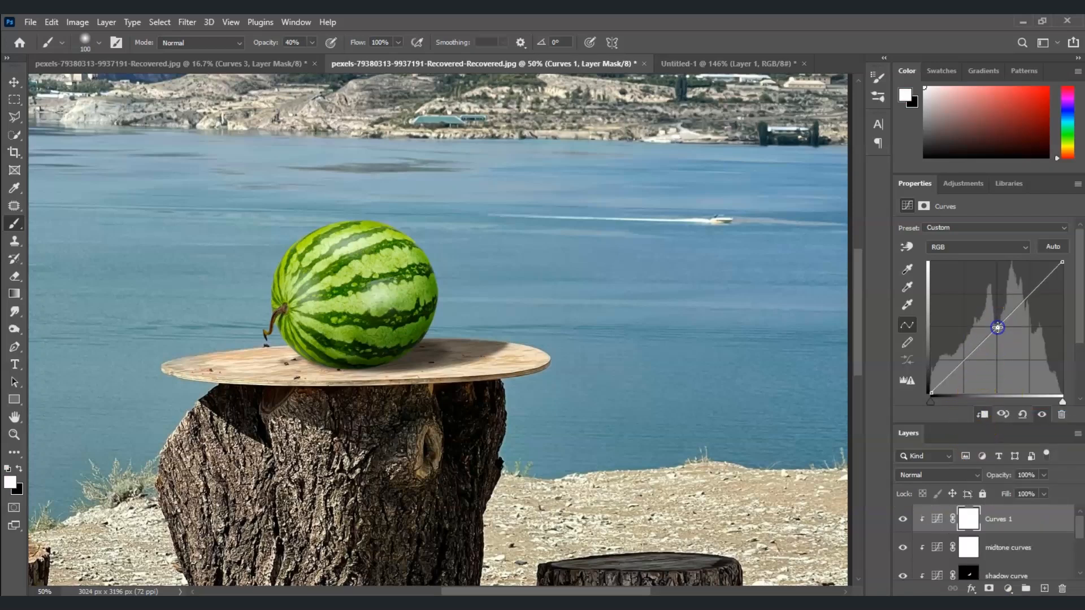
pyautogui.moveTo(997, 327); pyautogui.dragTo(971, 310)
pyautogui.moveTo(971, 310); pyautogui.dragTo(982, 310)
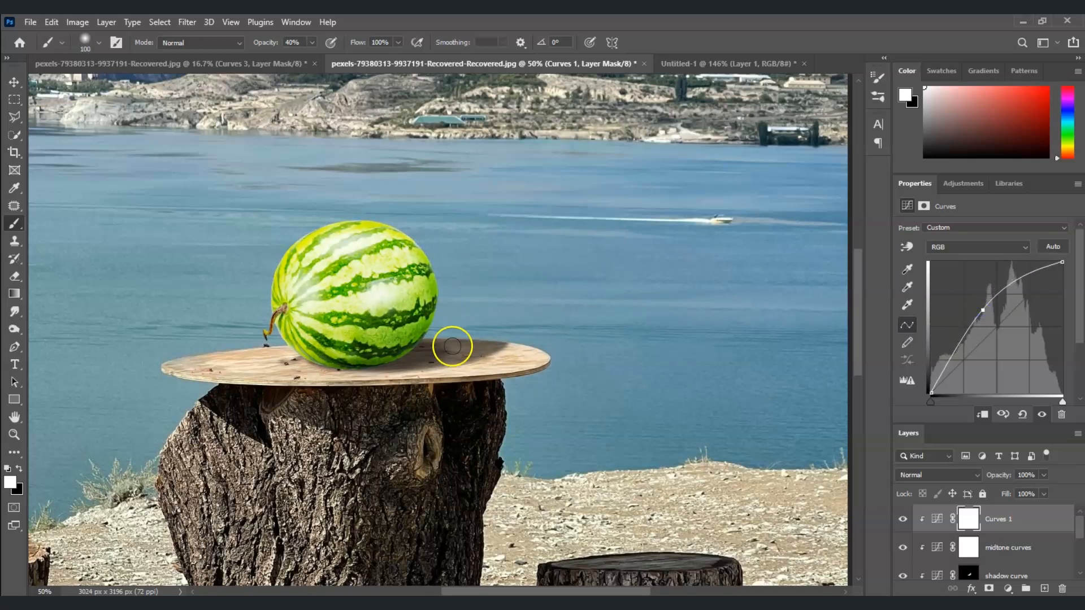
# Step: Invert the new Curves mask to black and paint white over the watermelon's upper-left part at 40% brush opacity
pyautogui.click(936, 518)
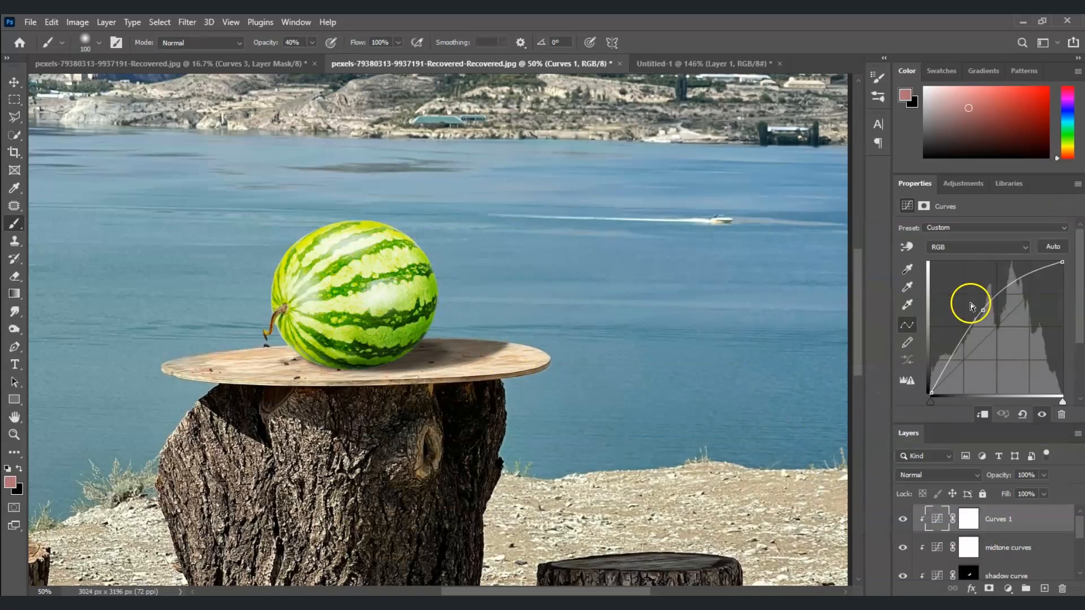
pyautogui.click(973, 519)
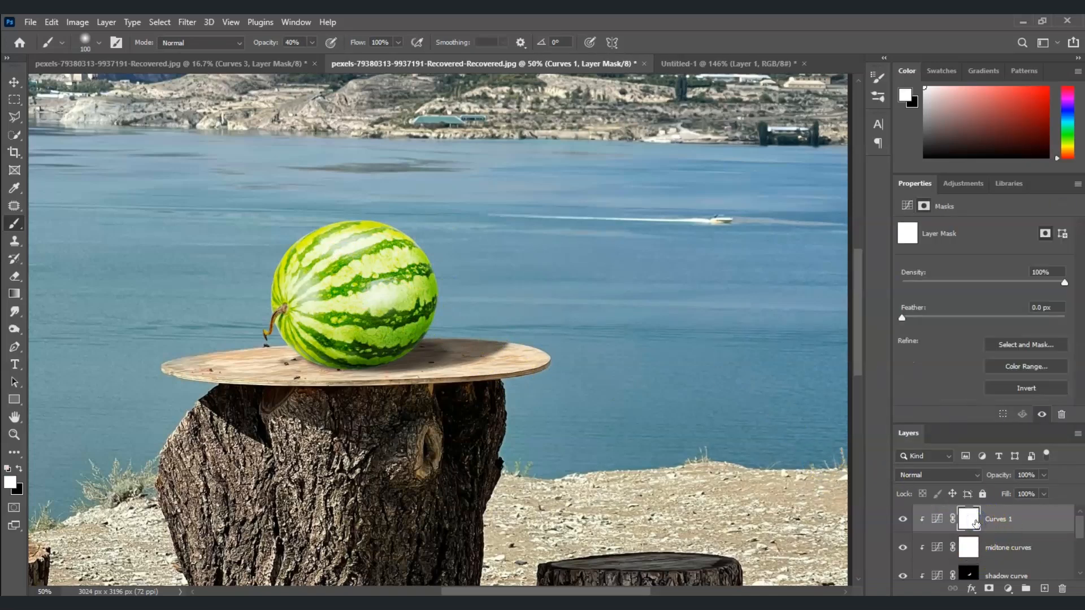
pyautogui.hotkey('ctrl', 'i')
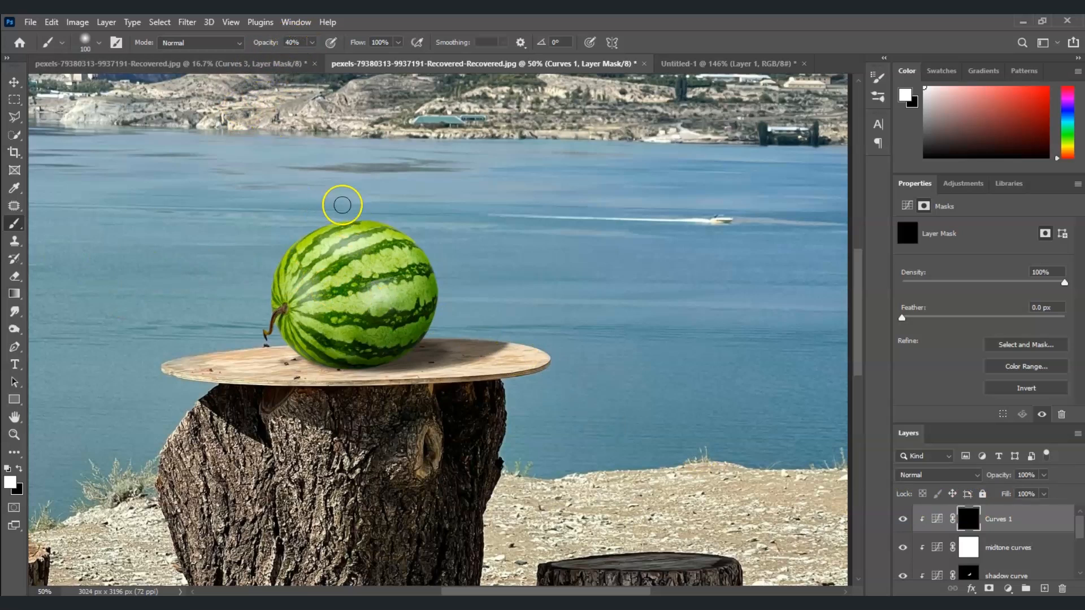
pyautogui.moveTo(298, 246)
pyautogui.mouseDown()
pyautogui.moveTo(252, 305)
pyautogui.moveTo(308, 243)
pyautogui.moveTo(288, 282)
pyautogui.moveTo(328, 262)
pyautogui.moveTo(303, 290)
pyautogui.moveTo(367, 252)
pyautogui.moveTo(271, 298)
pyautogui.moveTo(386, 220)
pyautogui.mouseUp()
pyautogui.moveTo(265, 297)
pyautogui.mouseDown()
pyautogui.moveTo(274, 325)
pyautogui.moveTo(305, 338)
pyautogui.moveTo(413, 233)
pyautogui.moveTo(347, 216)
pyautogui.moveTo(311, 246)
pyautogui.moveTo(319, 236)
pyautogui.moveTo(444, 245)
pyautogui.moveTo(411, 230)
pyautogui.moveTo(414, 246)
pyautogui.moveTo(394, 259)
pyautogui.moveTo(242, 317)
pyautogui.moveTo(256, 320)
pyautogui.mouseUp()
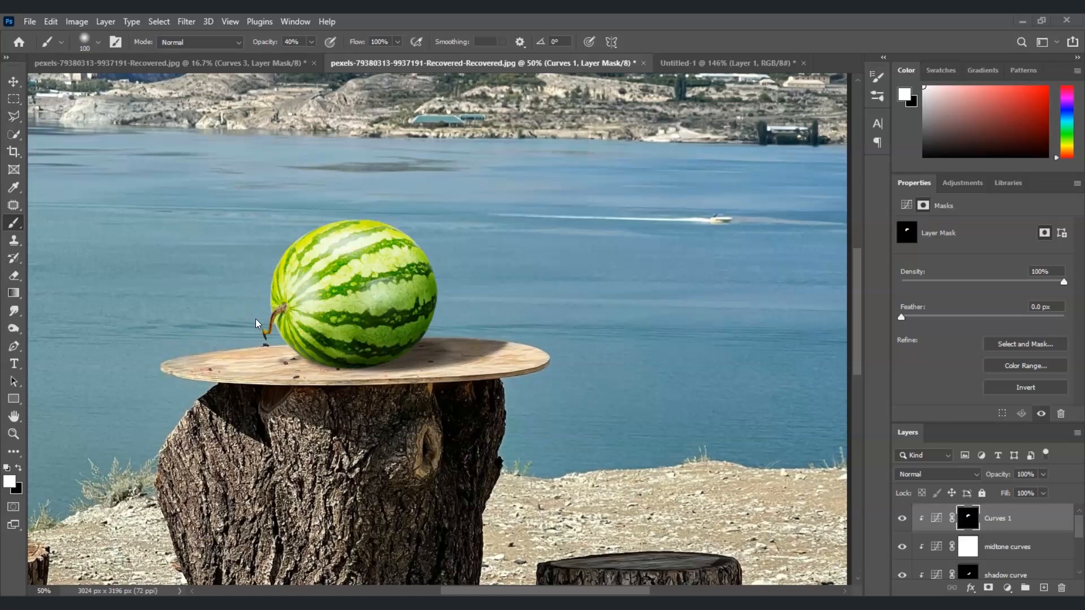
# Step: Rename the brightening Curves 1 layer as highlight curves
pyautogui.click(992, 516)
pyautogui.doubleClick(996, 517)
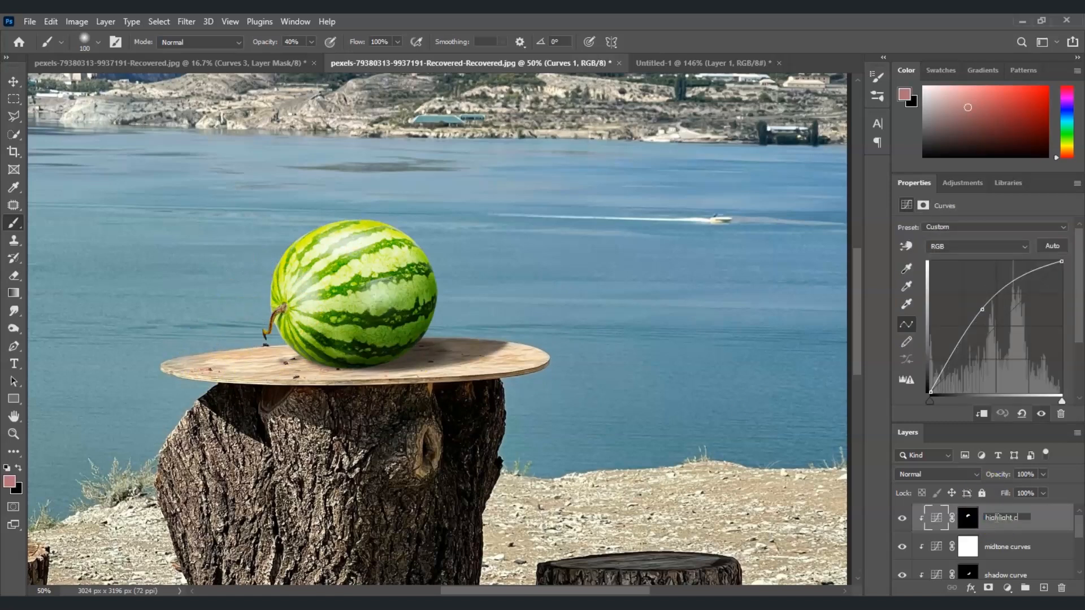
pyautogui.press('Return')
# Step: Add a further strongly brightening Curves adjustment clipped to the watermelon and invert its mask to black
pyautogui.scroll(3, 68, 373)
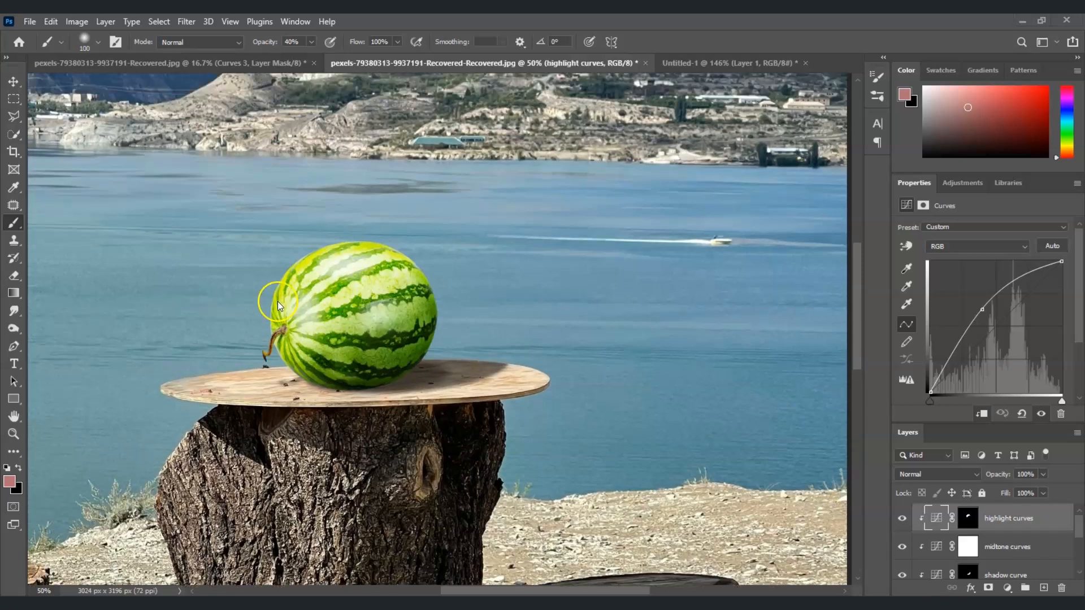
pyautogui.click(14, 434)
pyautogui.click(407, 42)
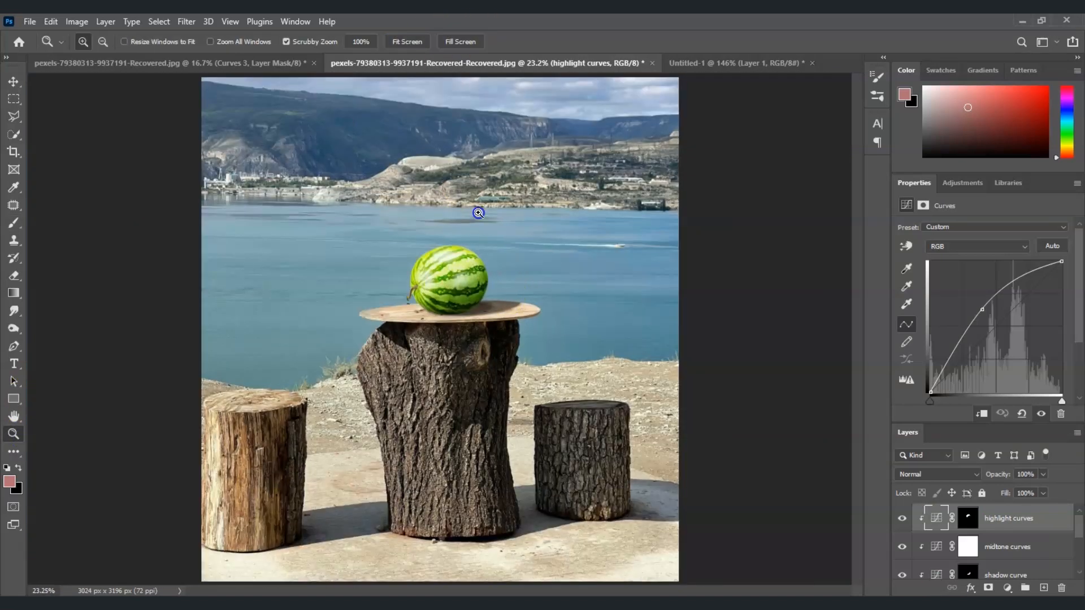
pyautogui.click(476, 212)
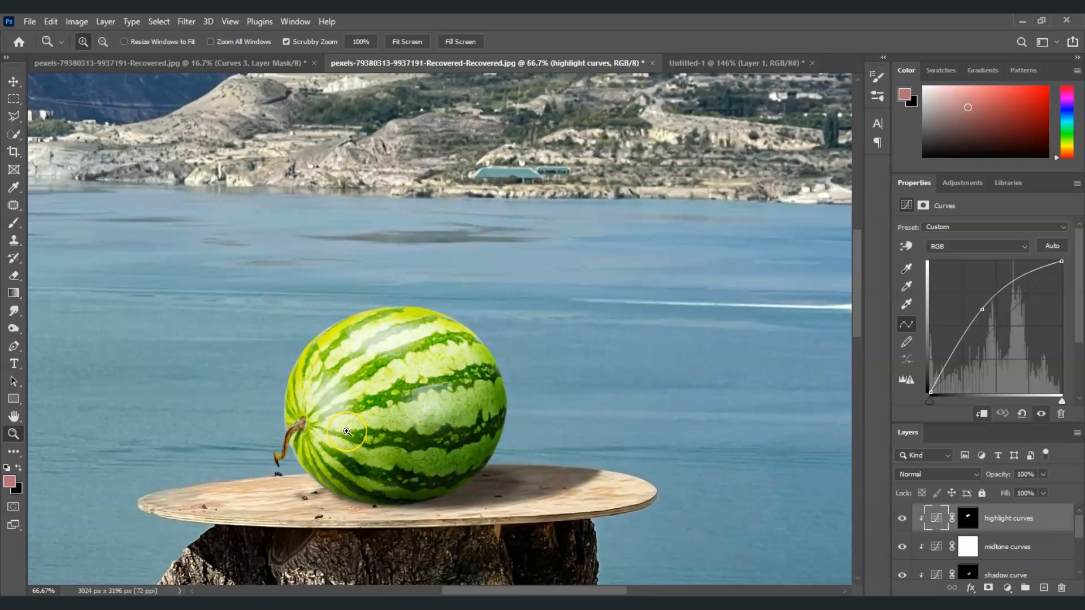
pyautogui.click(1008, 589)
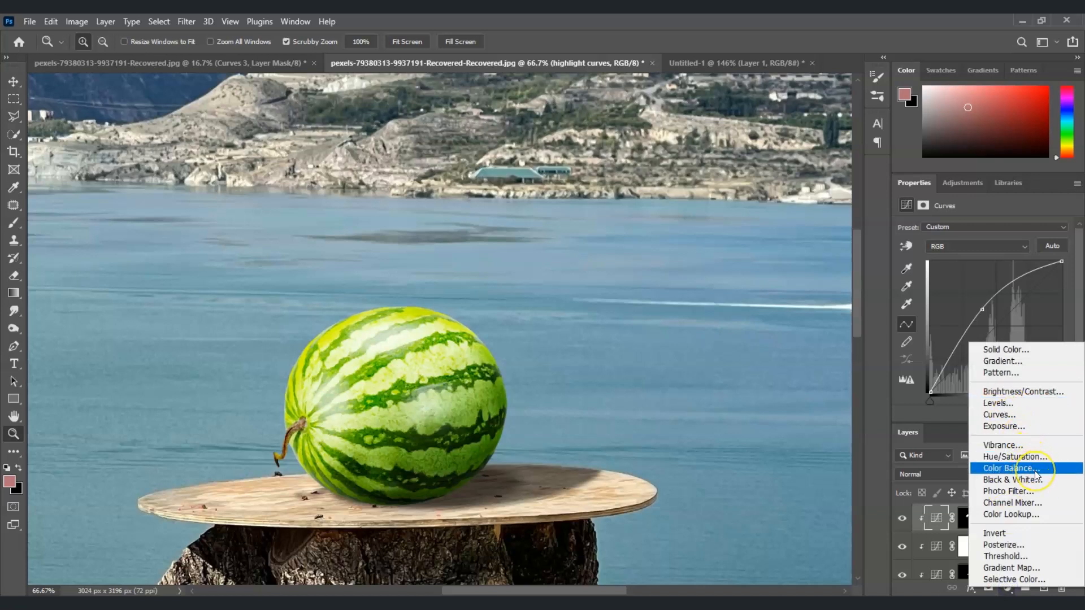
pyautogui.click(998, 415)
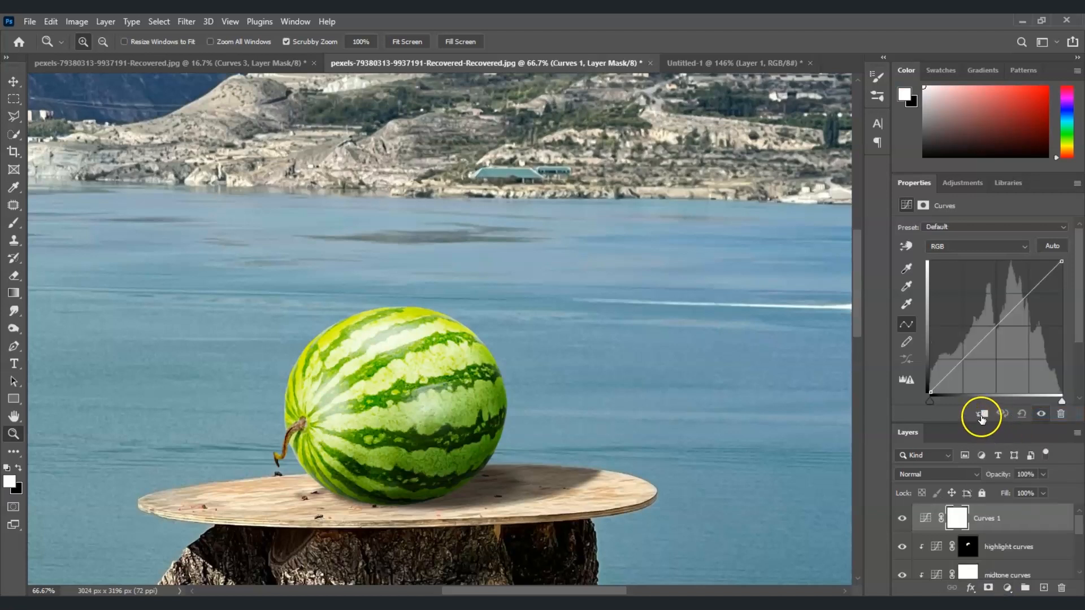
pyautogui.click(981, 414)
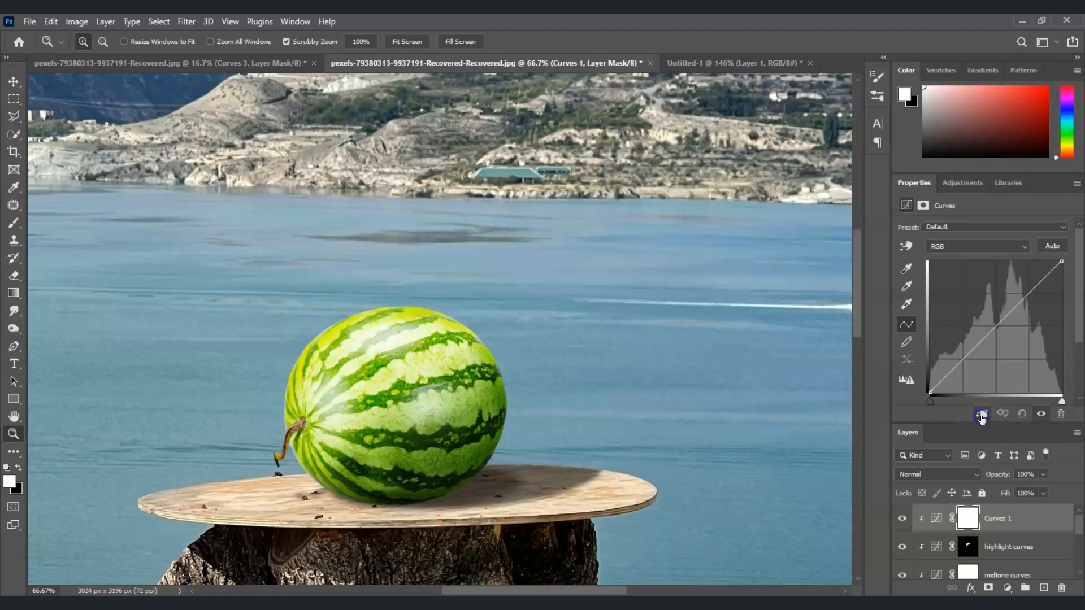
pyautogui.click(998, 325)
pyautogui.moveTo(999, 327); pyautogui.dragTo(966, 311)
pyautogui.click(974, 520)
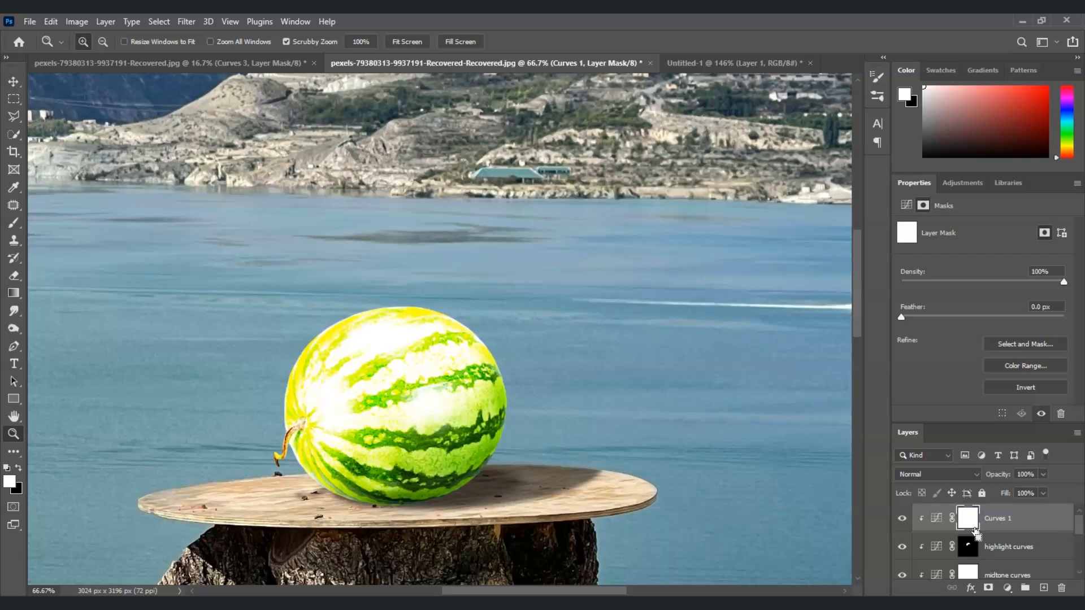
pyautogui.hotkey('ctrl', 'i')
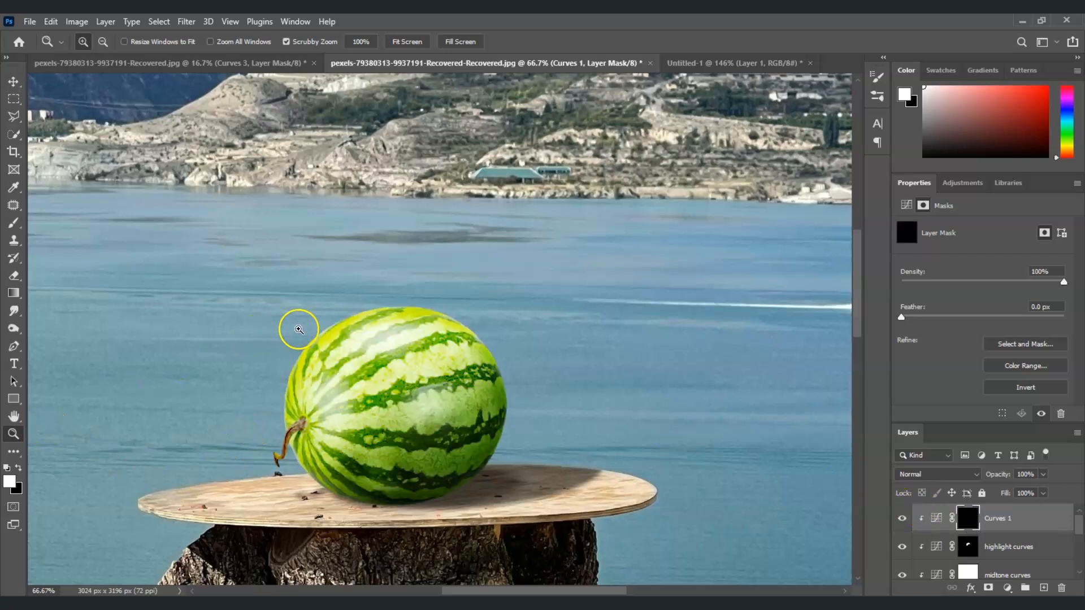
# Step: Paint a thin white rim on the Curves 1 mask along the watermelon's top-left edge with a size 7 brush at 80% opacity
pyautogui.click(346, 315)
pyautogui.click(345, 315)
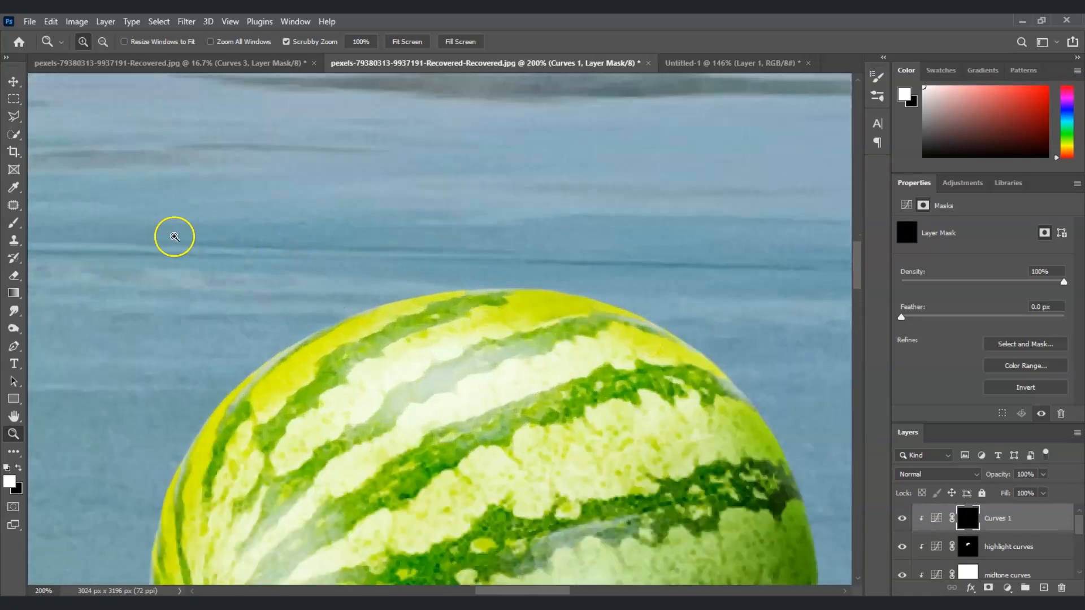
pyautogui.press('b')
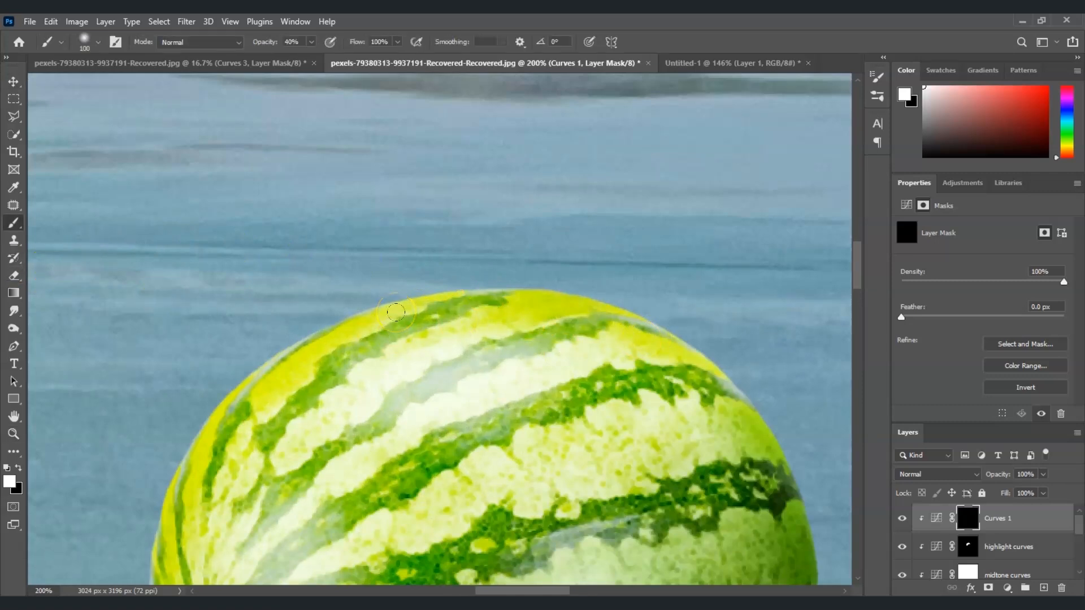
pyautogui.moveTo(396, 311); pyautogui.dragTo(417, 311)
pyautogui.click(299, 44)
pyautogui.write('80')
pyautogui.click(579, 296)
pyautogui.moveTo(529, 291)
pyautogui.mouseDown()
pyautogui.moveTo(370, 312)
pyautogui.moveTo(216, 402)
pyautogui.mouseUp()
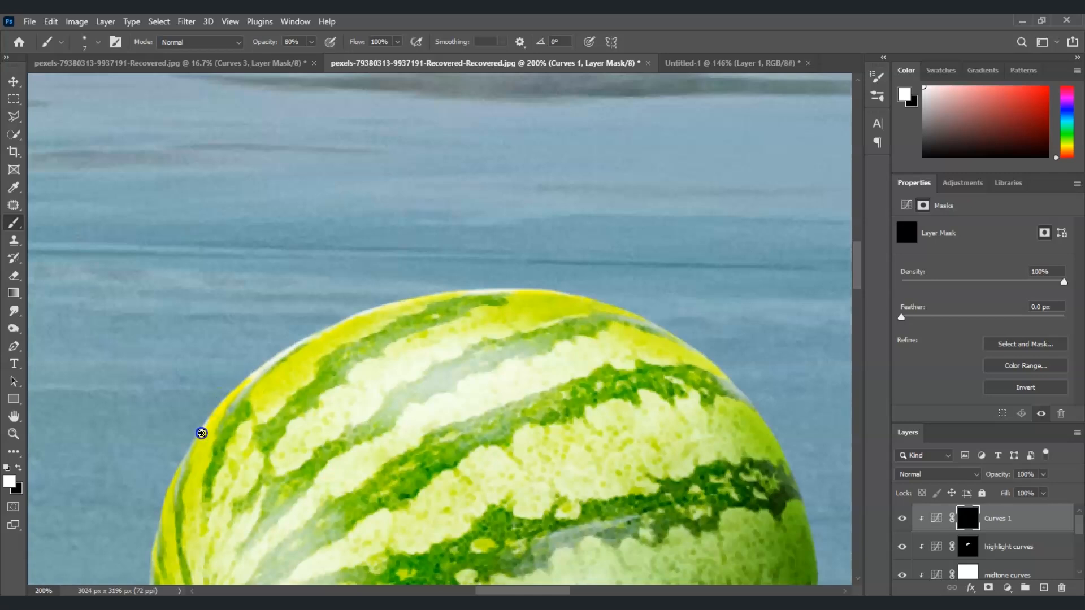
# Step: Continue the rim highlight on the mask down the watermelon's left edge, along the stem and over the upper-right edge
pyautogui.scroll(-5, 847, 261)
pyautogui.moveTo(147, 378)
pyautogui.mouseDown()
pyautogui.moveTo(148, 295)
pyautogui.moveTo(148, 421)
pyautogui.mouseUp()
pyautogui.click(161, 410)
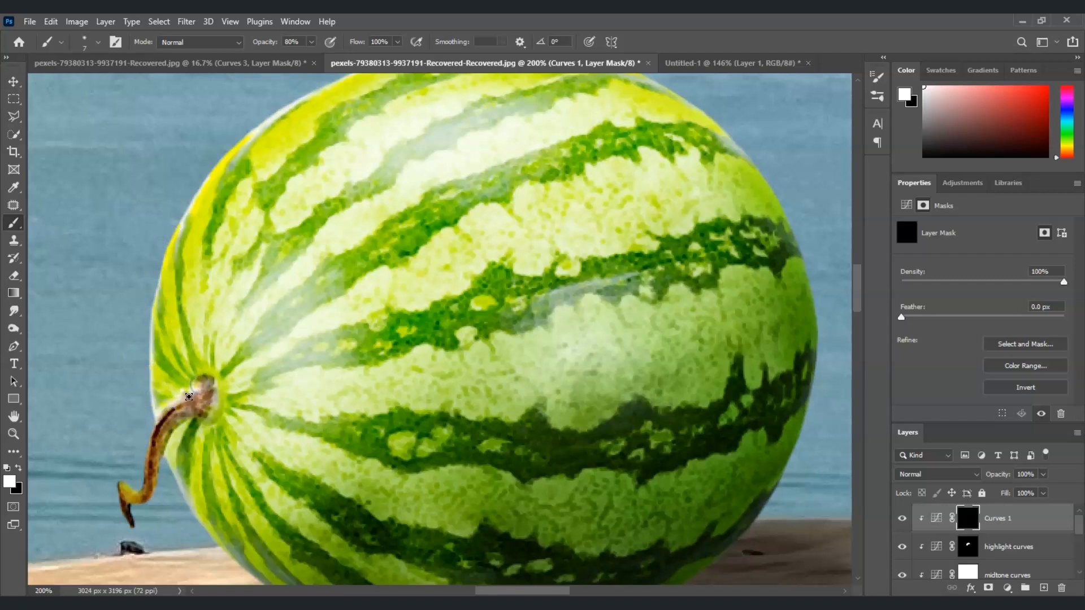
pyautogui.moveTo(125, 484); pyautogui.dragTo(120, 489)
pyautogui.moveTo(160, 412)
pyautogui.mouseDown()
pyautogui.moveTo(159, 264)
pyautogui.moveTo(187, 210)
pyautogui.mouseUp()
pyautogui.scroll(3, 851, 274)
pyautogui.moveTo(461, 224); pyautogui.dragTo(673, 262)
# Step: Paint a faint glow on the Curves 1 mask over the watermelon's upper and left sides with a soft size 100 brush at 10% opacity
pyautogui.press('z')
pyautogui.click(419, 41)
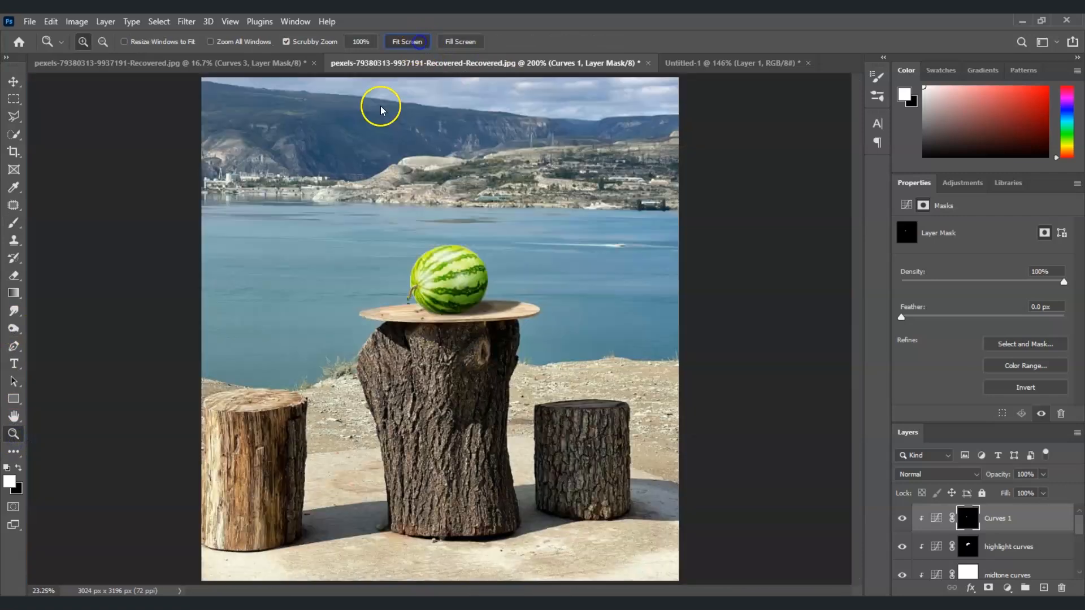
pyautogui.click(463, 264)
pyautogui.click(458, 263)
pyautogui.click(454, 264)
pyautogui.click(448, 266)
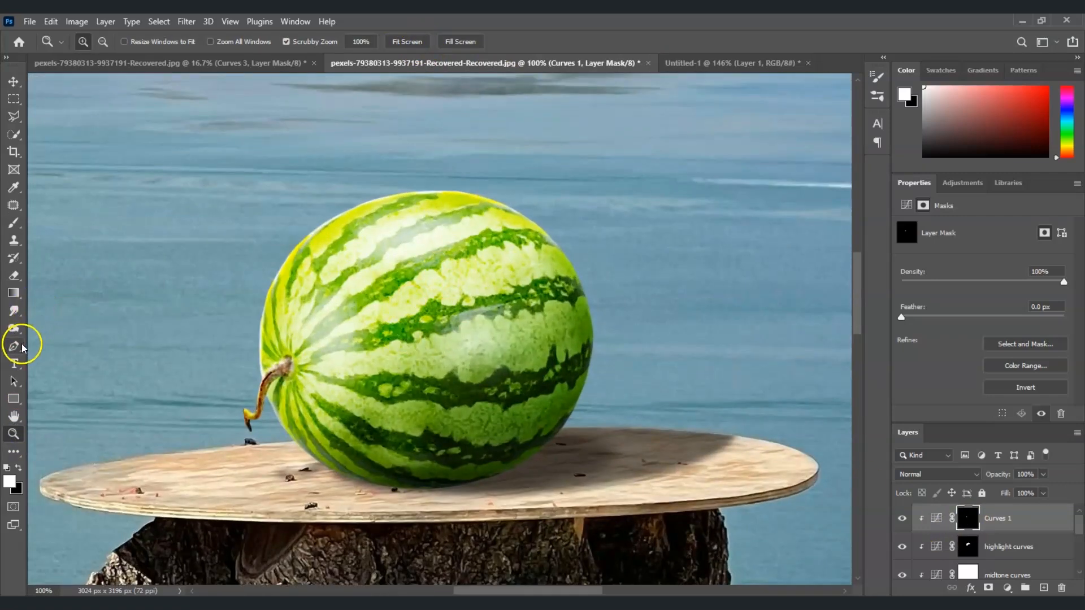
pyautogui.press('b')
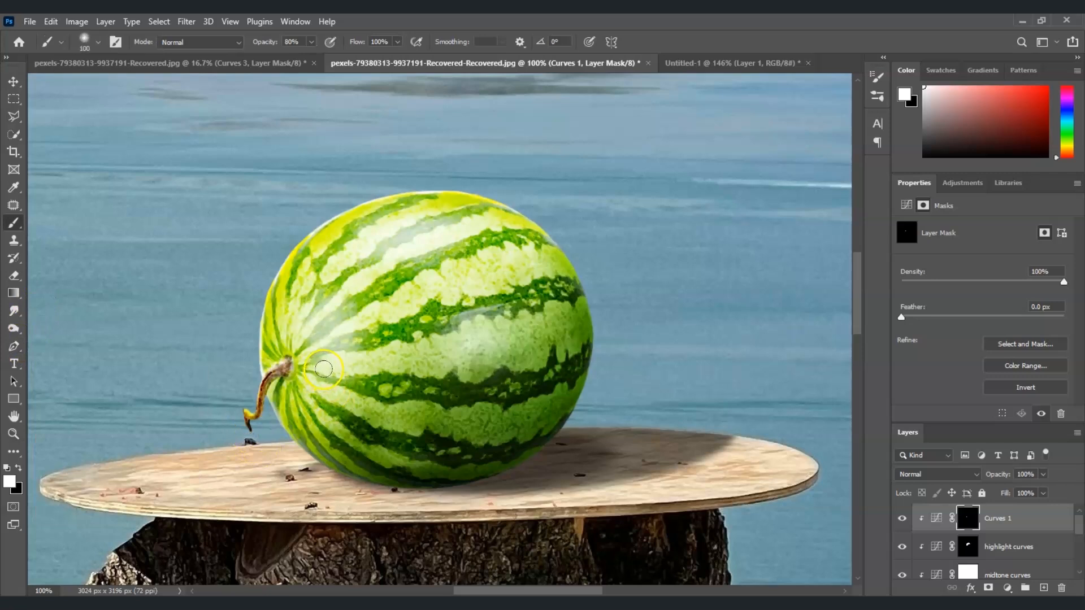
pyautogui.press('[')
pyautogui.click(295, 42)
pyautogui.write('10')
pyautogui.press('Return')
pyautogui.moveTo(435, 172)
pyautogui.mouseDown()
pyautogui.moveTo(480, 196)
pyautogui.moveTo(428, 212)
pyautogui.mouseUp()
pyautogui.moveTo(476, 258)
pyautogui.mouseDown()
pyautogui.moveTo(417, 260)
pyautogui.moveTo(430, 243)
pyautogui.moveTo(422, 232)
pyautogui.moveTo(410, 248)
pyautogui.moveTo(428, 247)
pyautogui.moveTo(400, 245)
pyautogui.moveTo(422, 254)
pyautogui.moveTo(396, 260)
pyautogui.moveTo(424, 247)
pyautogui.mouseUp()
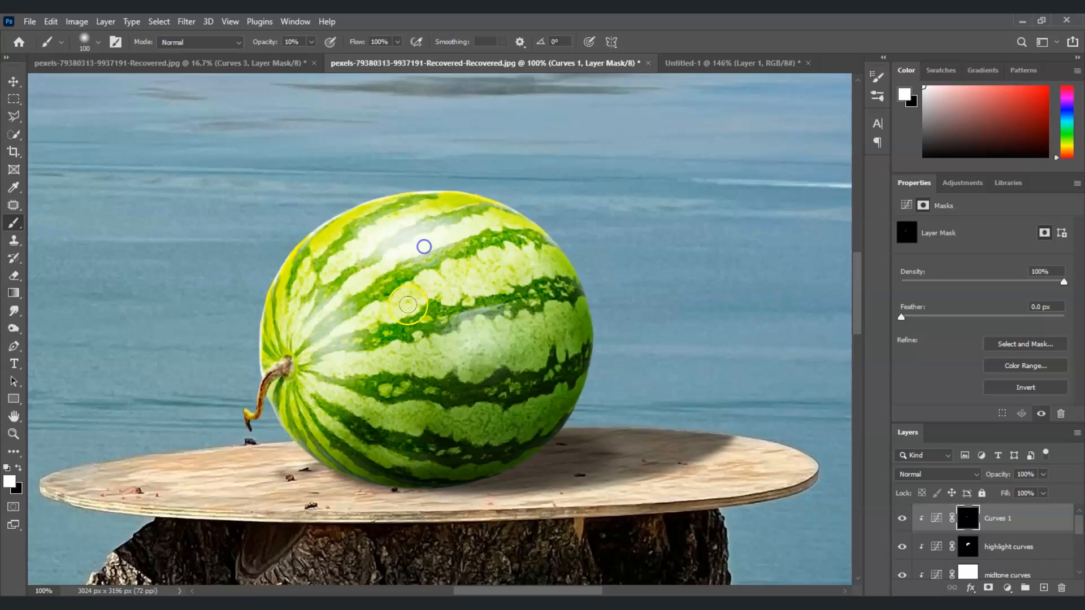
pyautogui.moveTo(516, 249); pyautogui.dragTo(537, 198)
pyautogui.moveTo(235, 353); pyautogui.dragTo(295, 247)
pyautogui.moveTo(217, 376); pyautogui.dragTo(364, 289)
# Step: Review the watermelon's shading within the whole scene and look through the stack of Curves layers
pyautogui.click(14, 434)
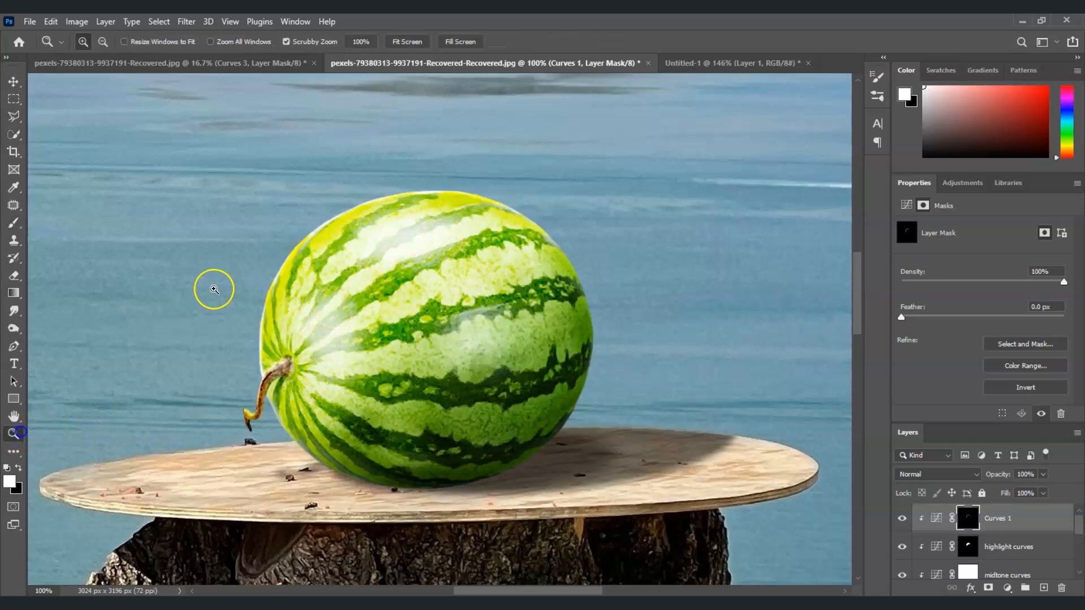
pyautogui.click(411, 44)
pyautogui.click(403, 283)
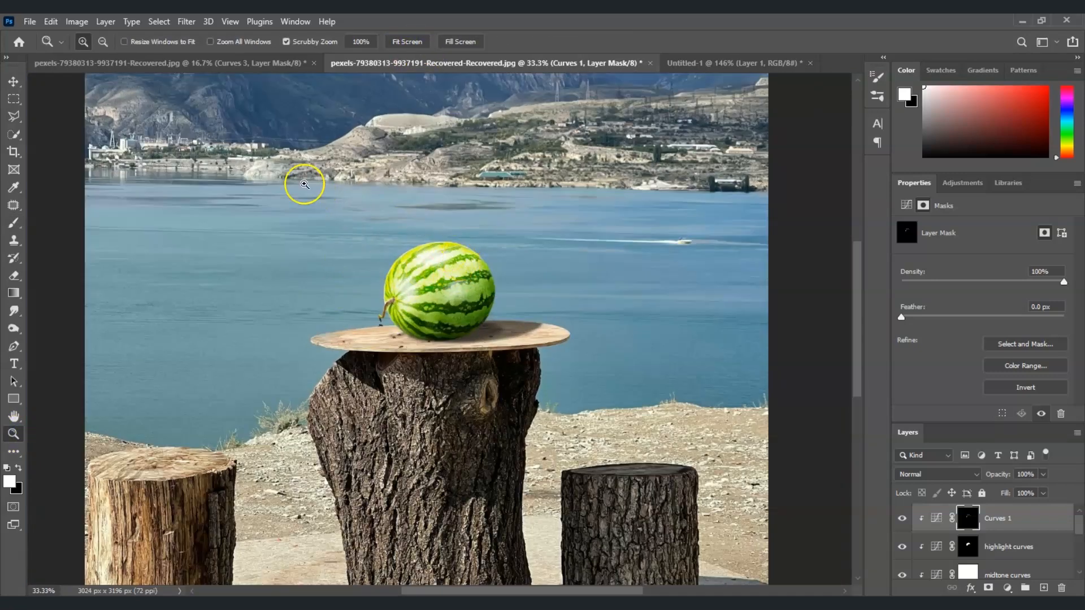
pyautogui.scroll(-1, 955, 508)
pyautogui.scroll(1, 956, 510)
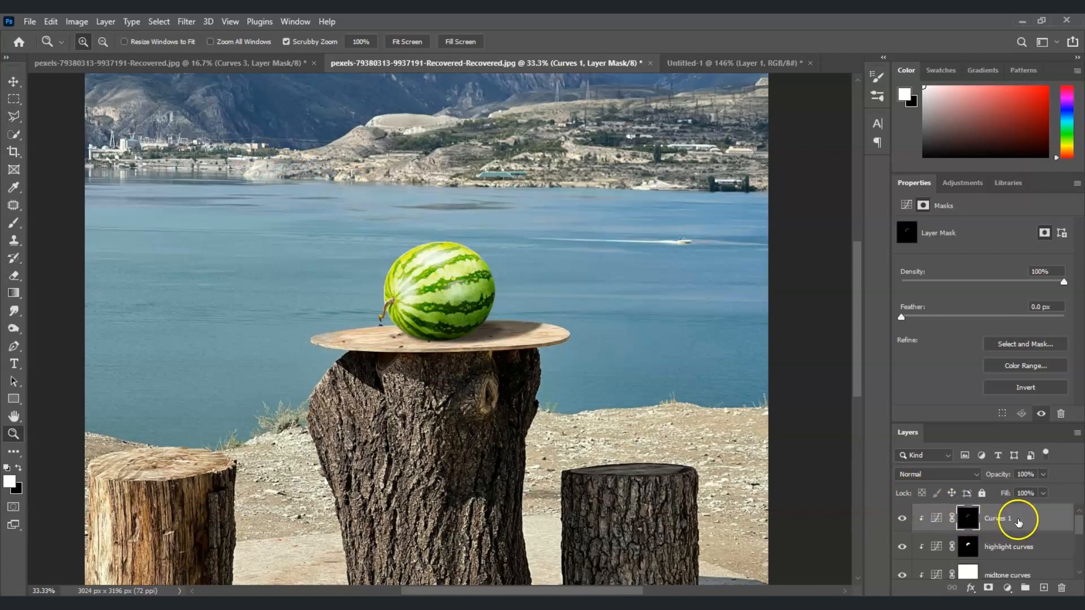
pyautogui.scroll(-2, 1020, 523)
pyautogui.scroll(2, 1022, 526)
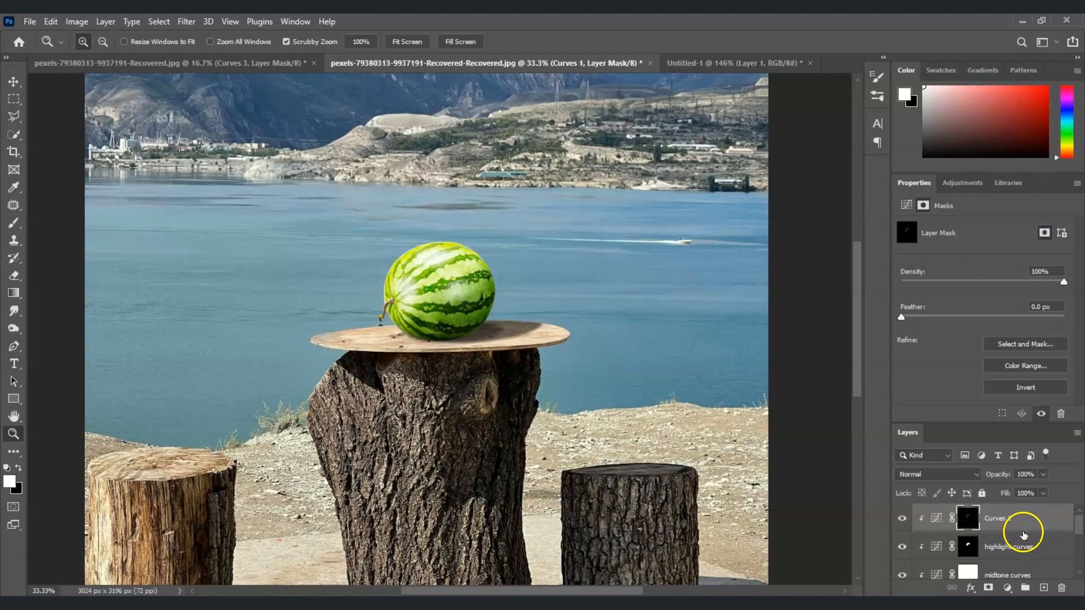
# Step: Group the Watermelon layer with its shadow, midtone, highlight and Curves 1 adjustment layers, leaving Dark Shadow and Background outside the group
pyautogui.keyDown('shift'); pyautogui.click(1025, 549); pyautogui.keyUp('shift')
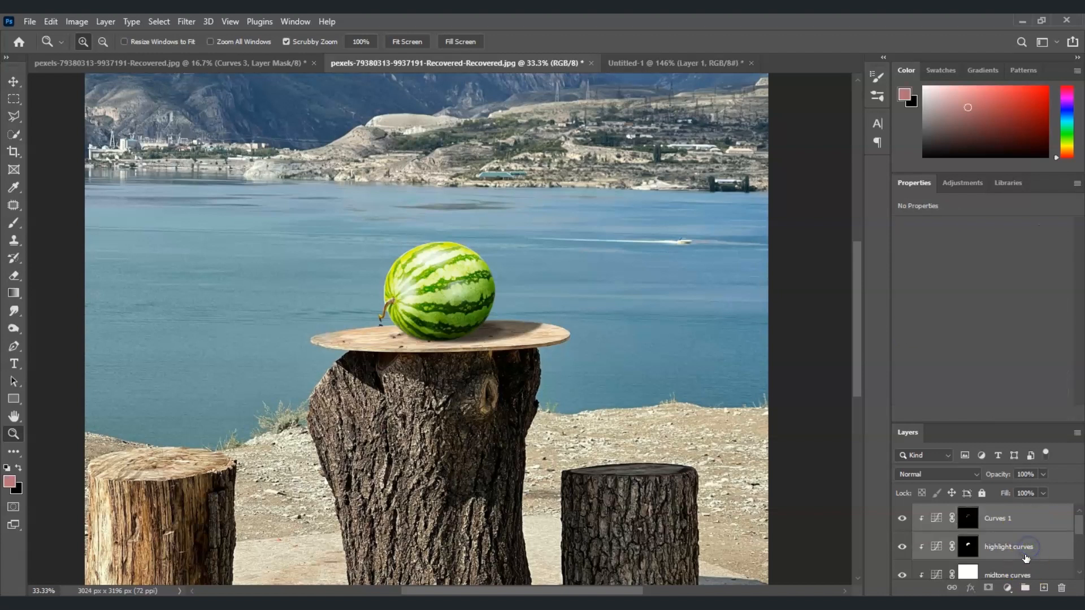
pyautogui.scroll(-1, 1026, 558)
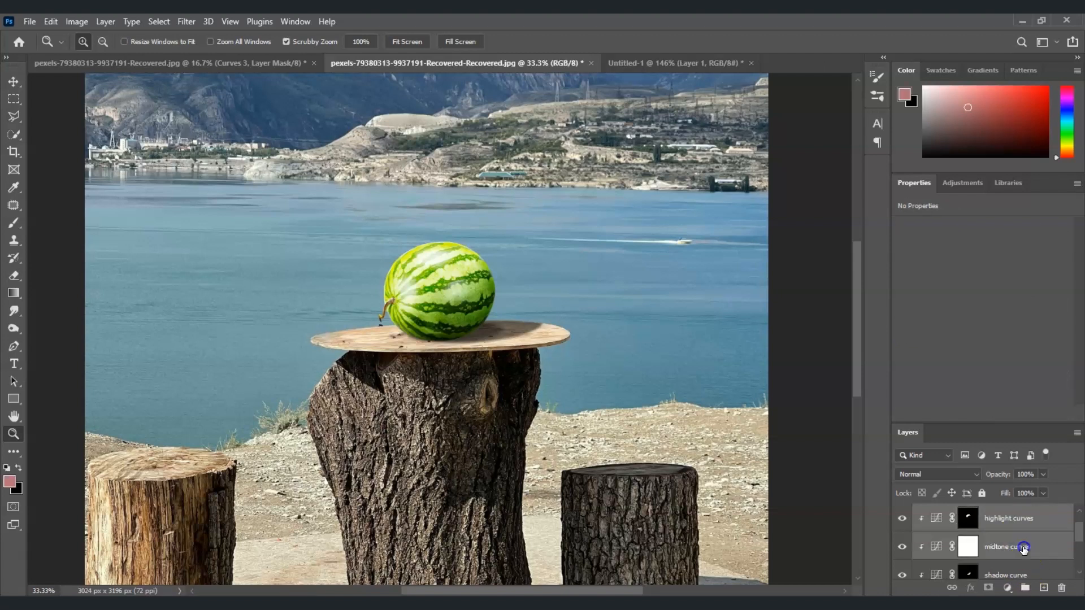
pyautogui.scroll(-2, 1025, 552)
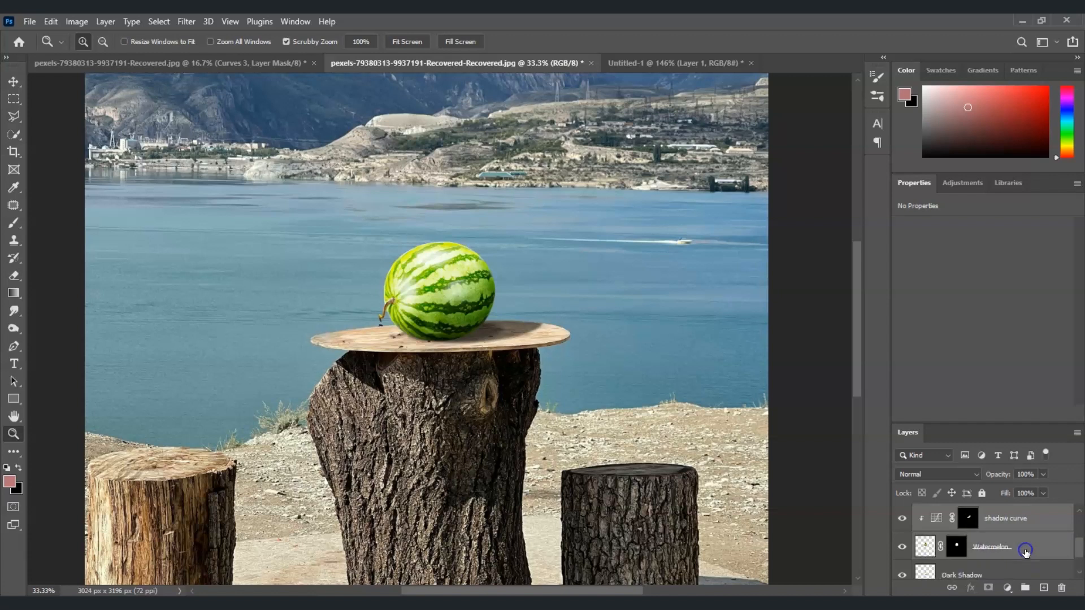
pyautogui.scroll(-1, 1026, 553)
pyautogui.scroll(1, 1026, 553)
pyautogui.hotkey('ctrl', 'g')
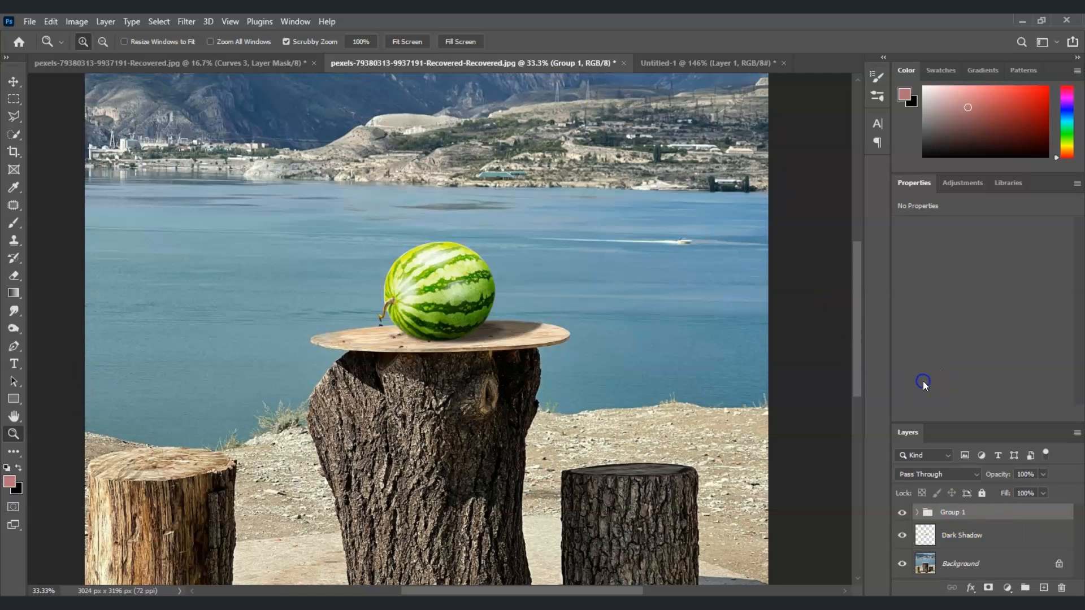
# Step: Paste the original watermelon image as a new layer above the group and hide it to compare before and after
pyautogui.press('v')
pyautogui.hotkey('ctrl', 'v')
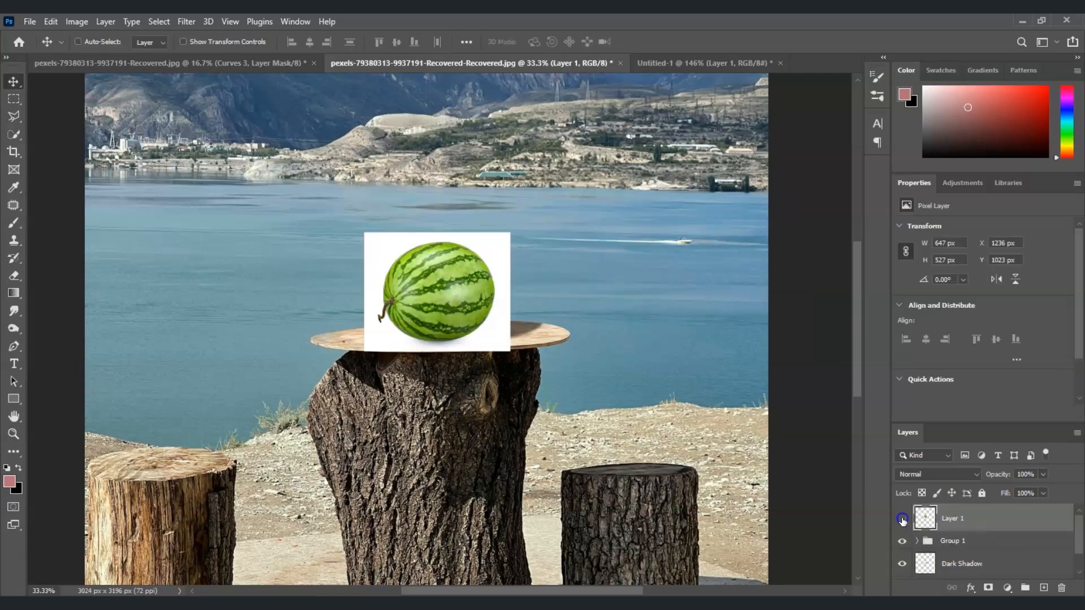
pyautogui.click(902, 518)
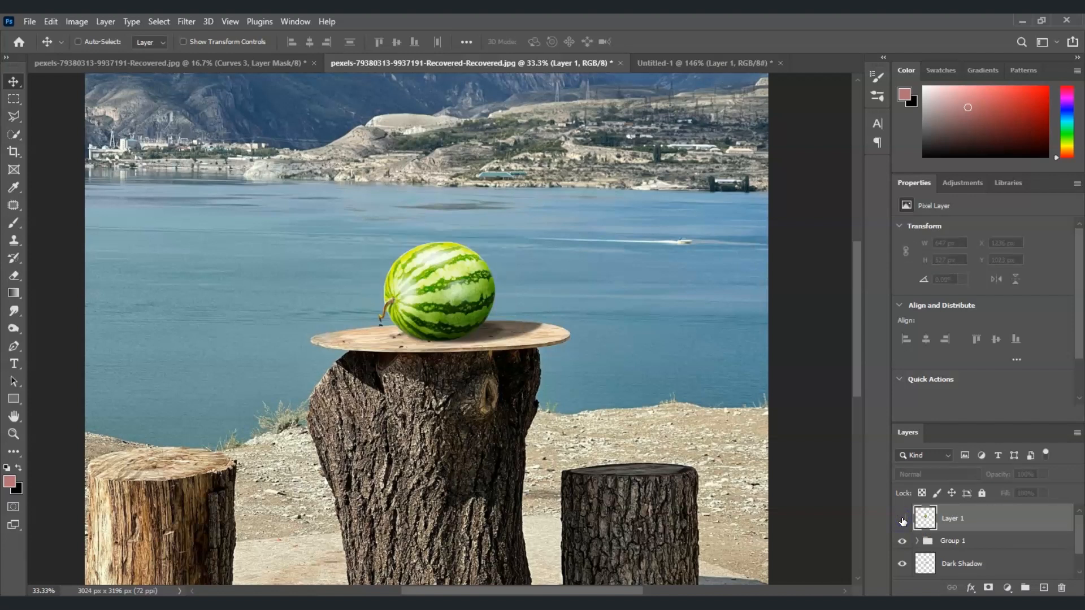